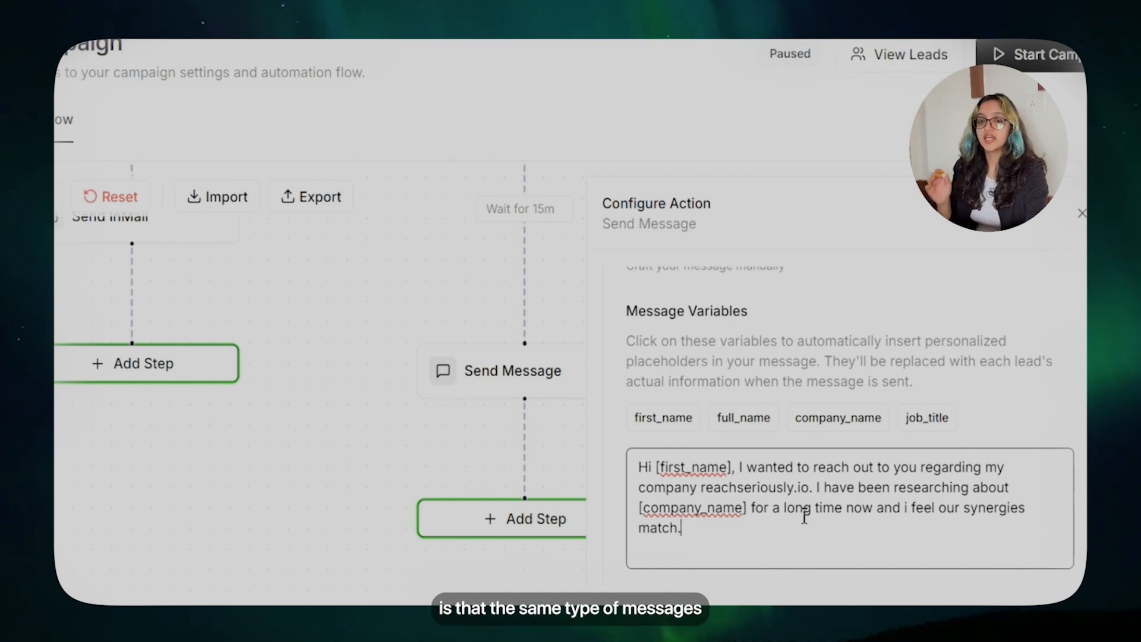
# Step: End the manually written outreach message with a period after "our synergies match"
pyautogui.write('.')
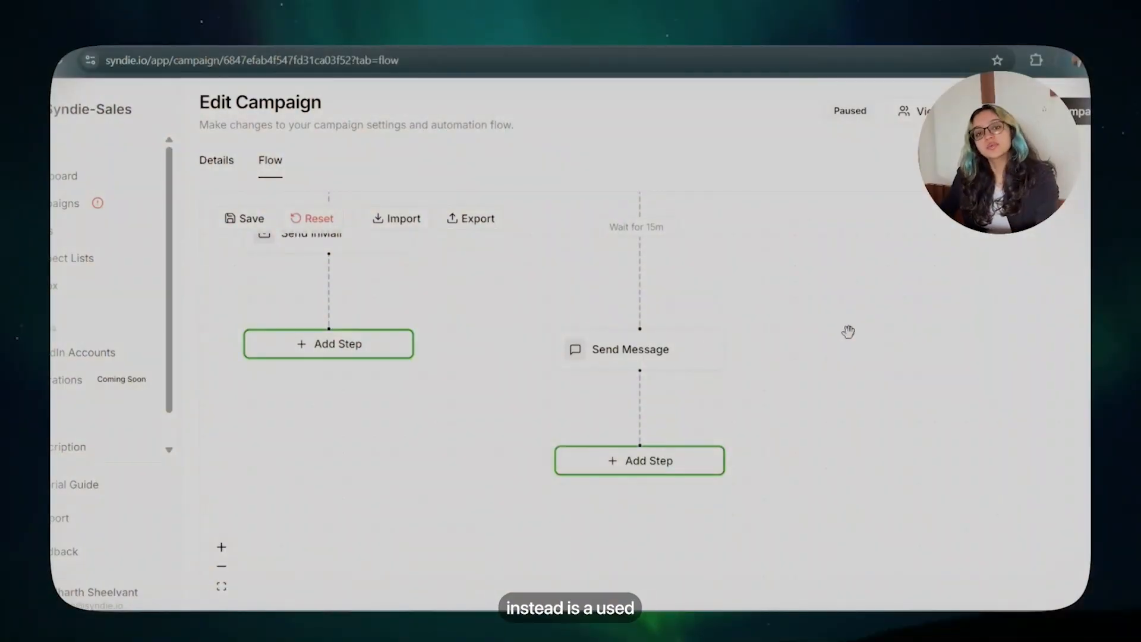
# Step: Open the settings of the flow's Send Message action and switch its AI Writing Assistant off and back on
pyautogui.click(633, 348)
pyautogui.scroll(-3, 942, 415)
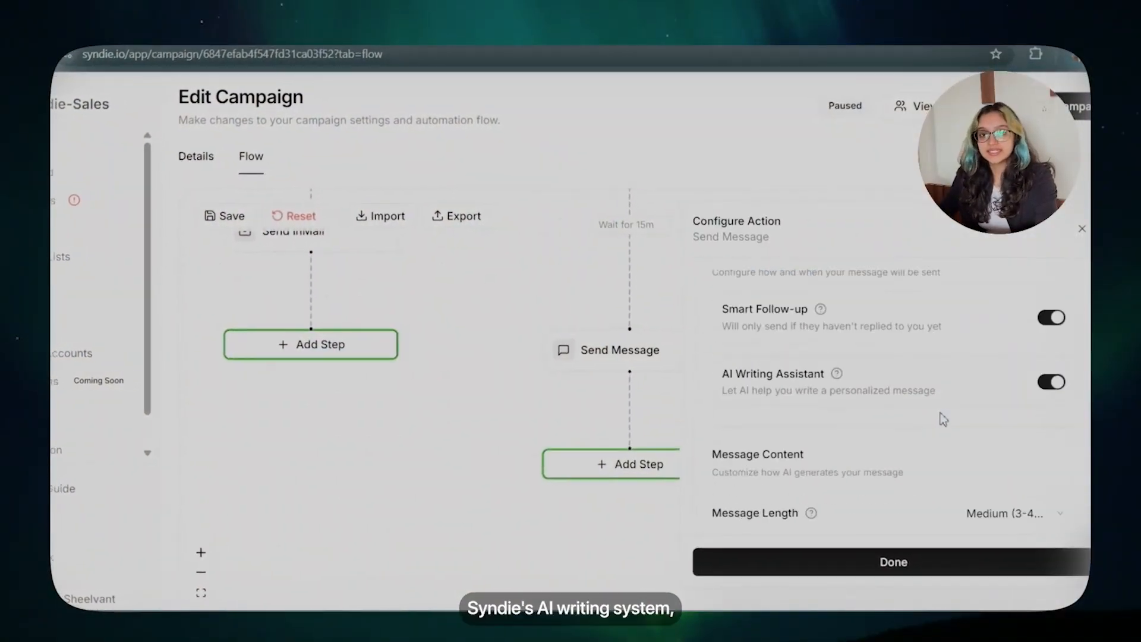
pyautogui.click(1055, 350)
pyautogui.scroll(-1, 1058, 354)
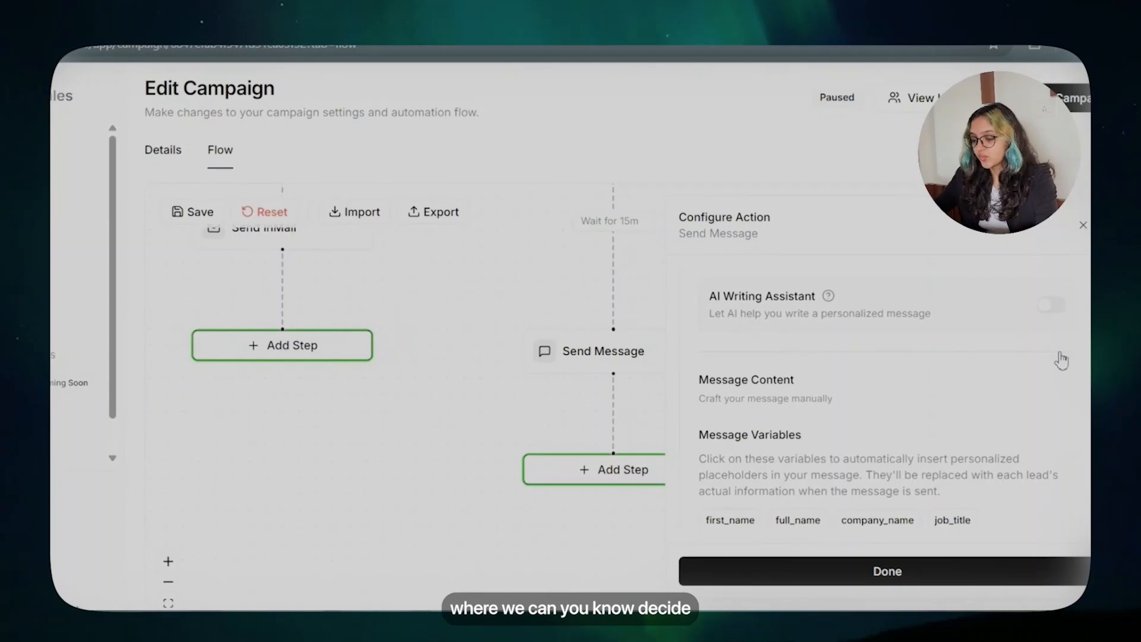
pyautogui.click(1048, 309)
# Step: Set the AI message length to Long (5+ sentences) and the tone to Professional
pyautogui.scroll(-3, 927, 355)
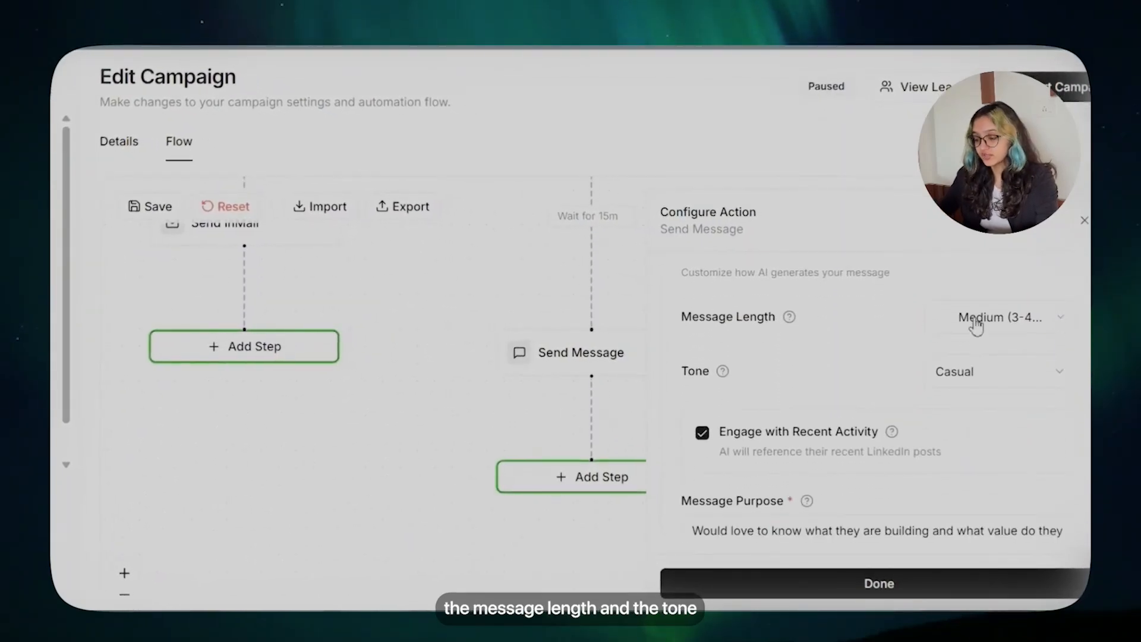
pyautogui.click(978, 315)
pyautogui.click(980, 409)
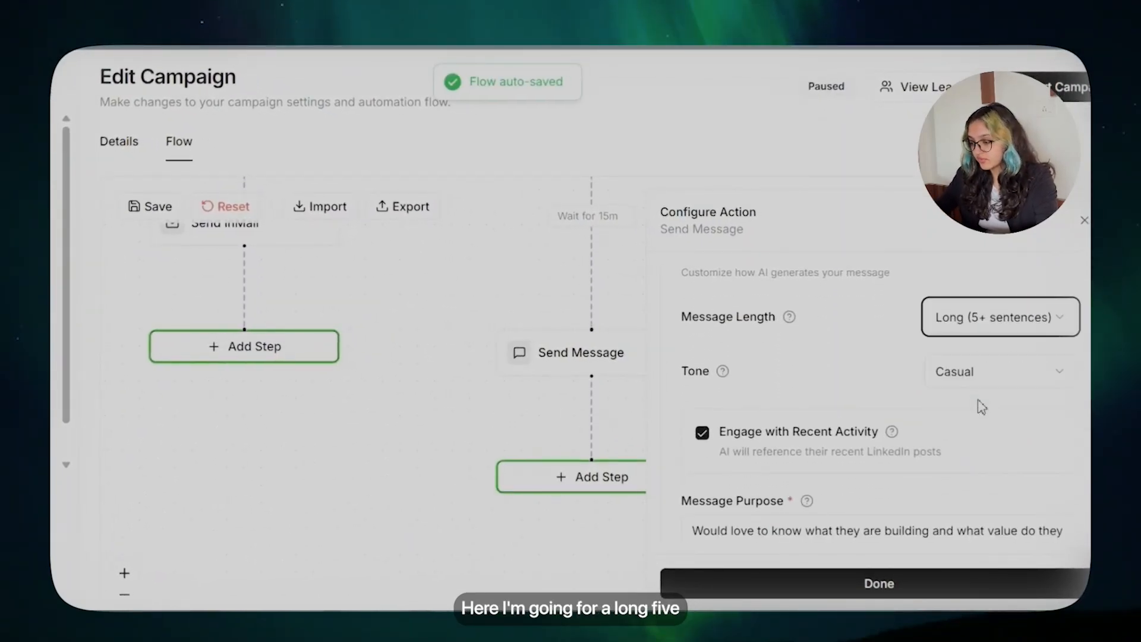
pyautogui.click(980, 373)
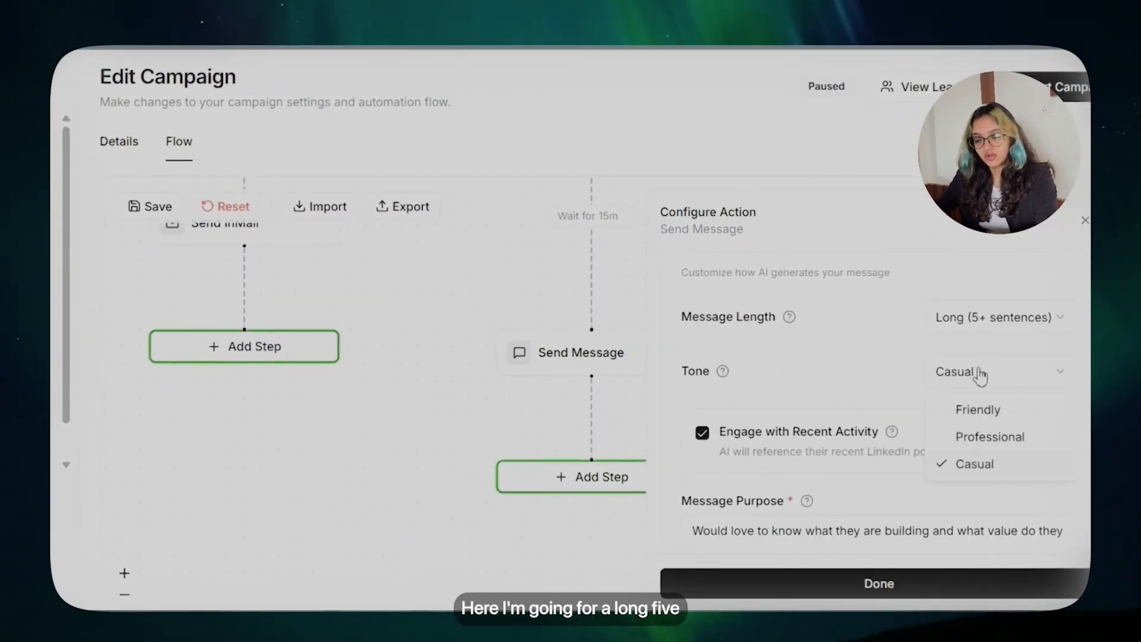
pyautogui.click(979, 438)
pyautogui.scroll(-2, 903, 410)
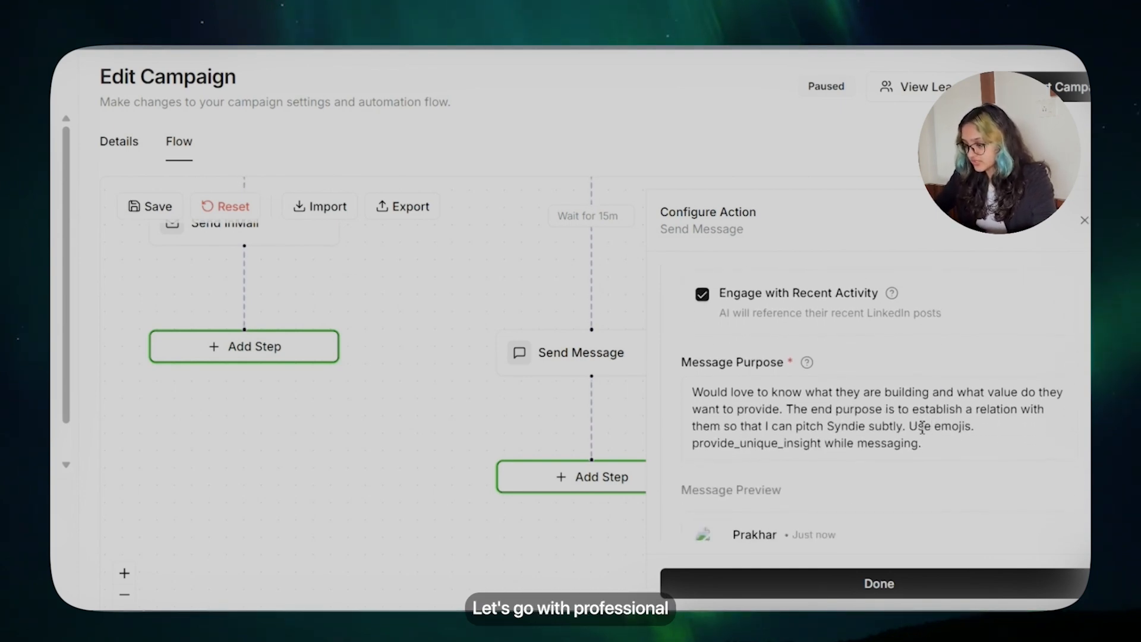
pyautogui.click(701, 300)
# Step: Replace the message purpose with "Hey first_name, I am currently building something which matches the synergies in company_name."
pyautogui.scroll(-1, 832, 380)
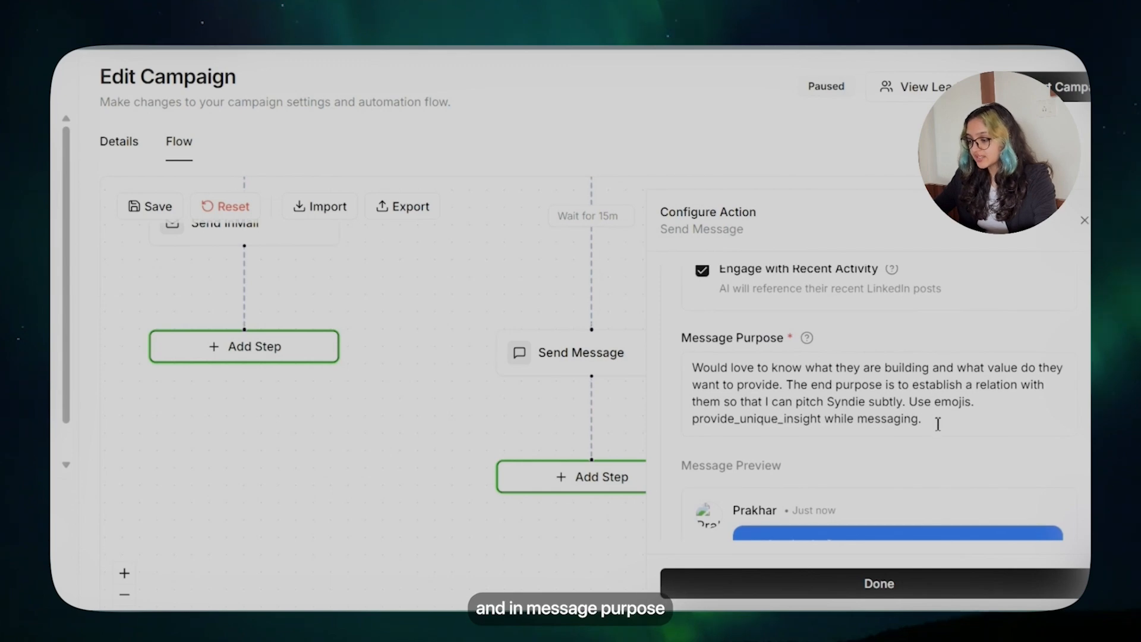
pyautogui.moveTo(939, 421); pyautogui.dragTo(682, 365)
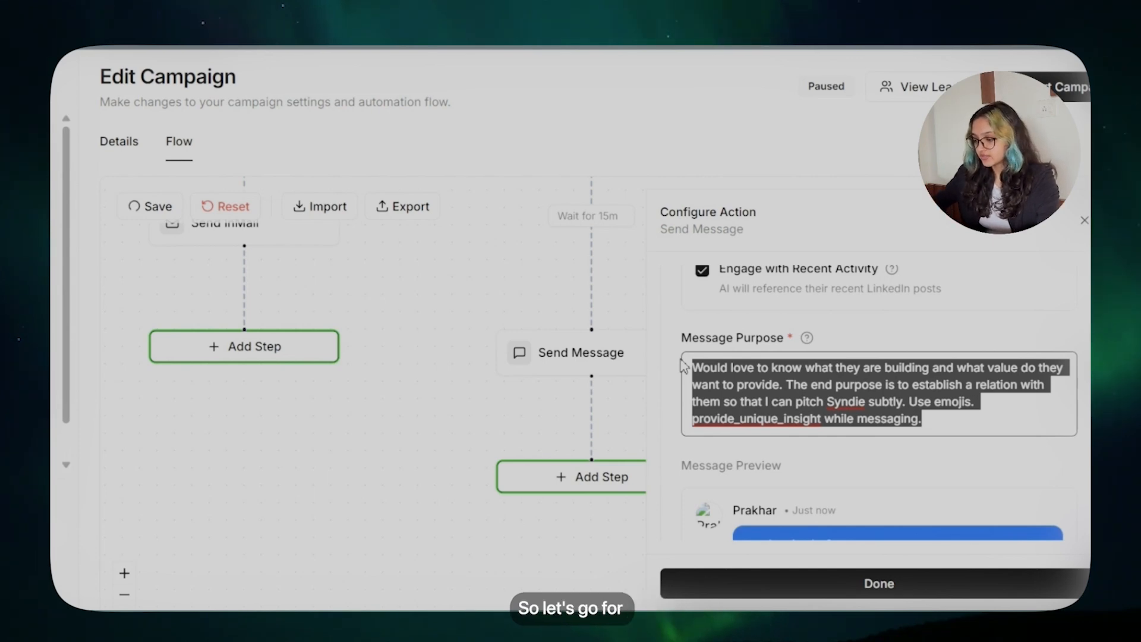
pyautogui.write('Hey first_name, I')
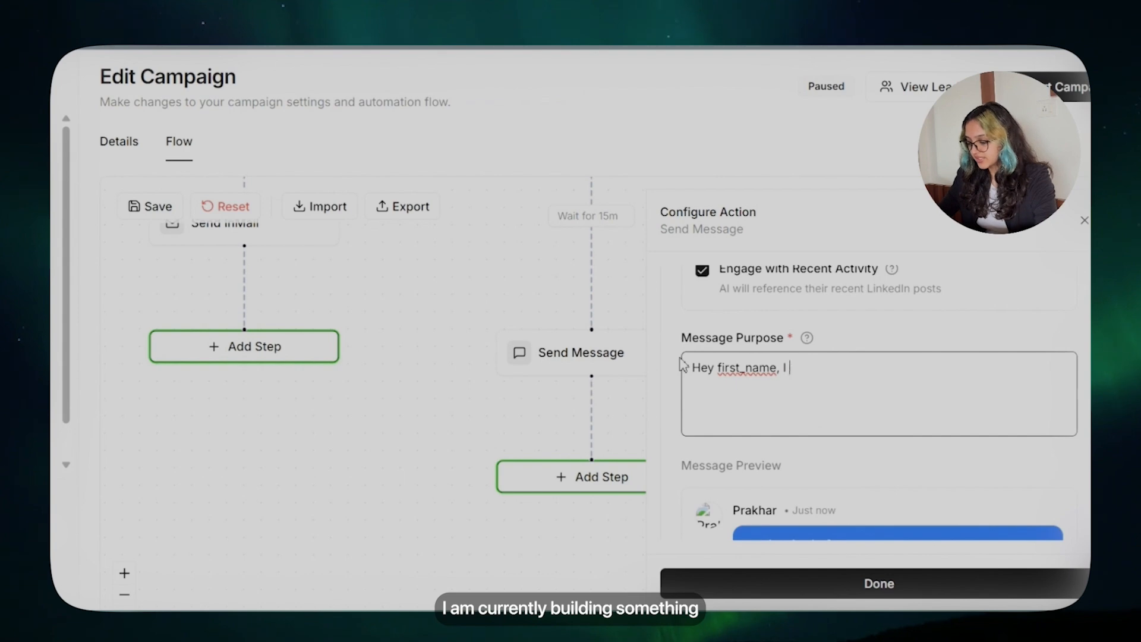
pyautogui.write(' am currently building something')
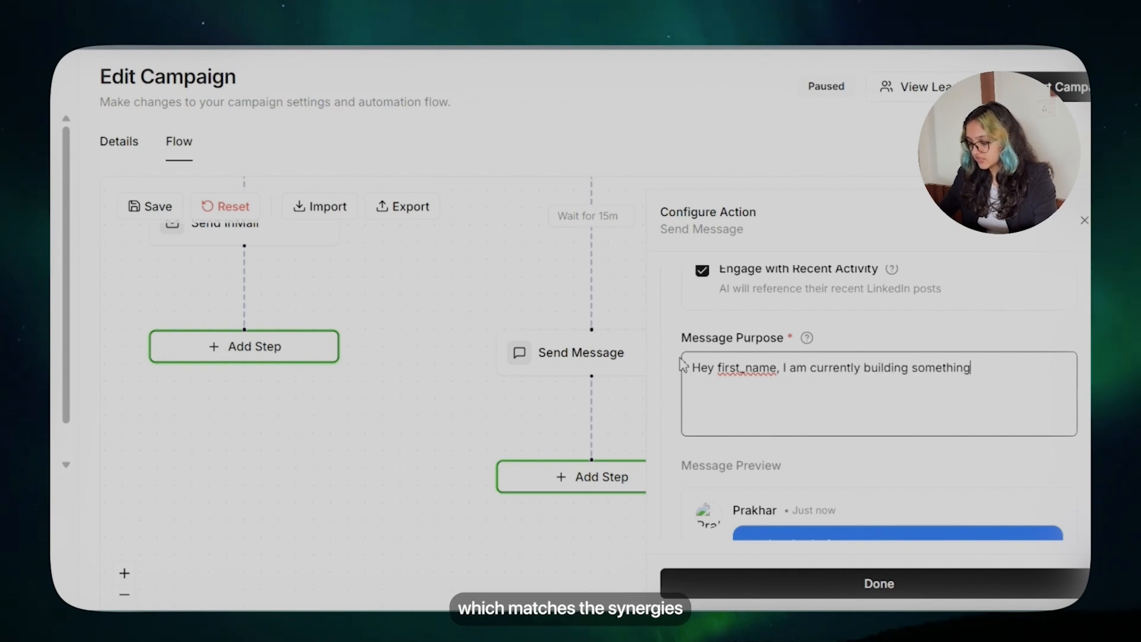
pyautogui.write(' which matches the synergie')
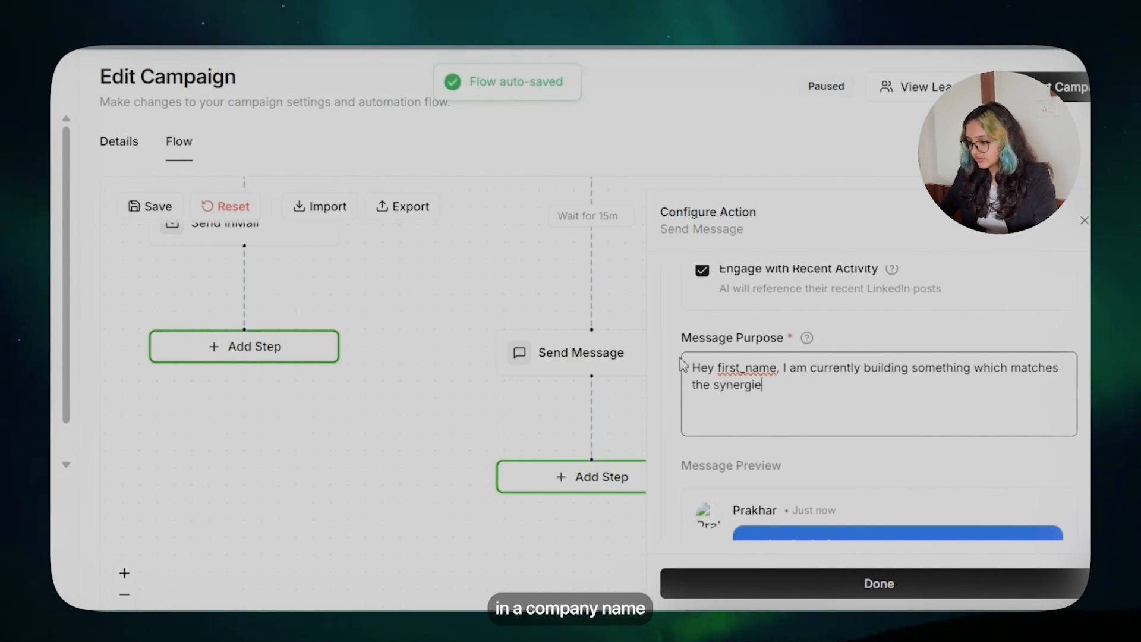
pyautogui.write('s in yo_name. I have been parti')
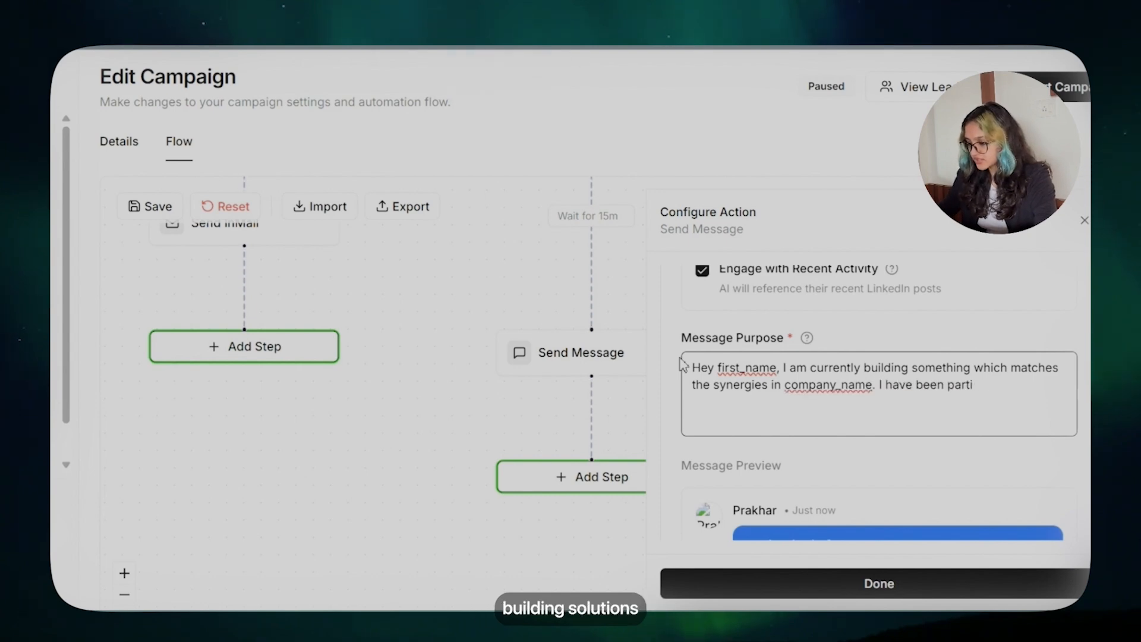
# Step: Complete the message purpose with "I have been particularly building solutions for industry_pain_points(where AI automation is required)." and generate an example message
pyautogui.write('cularly building so')
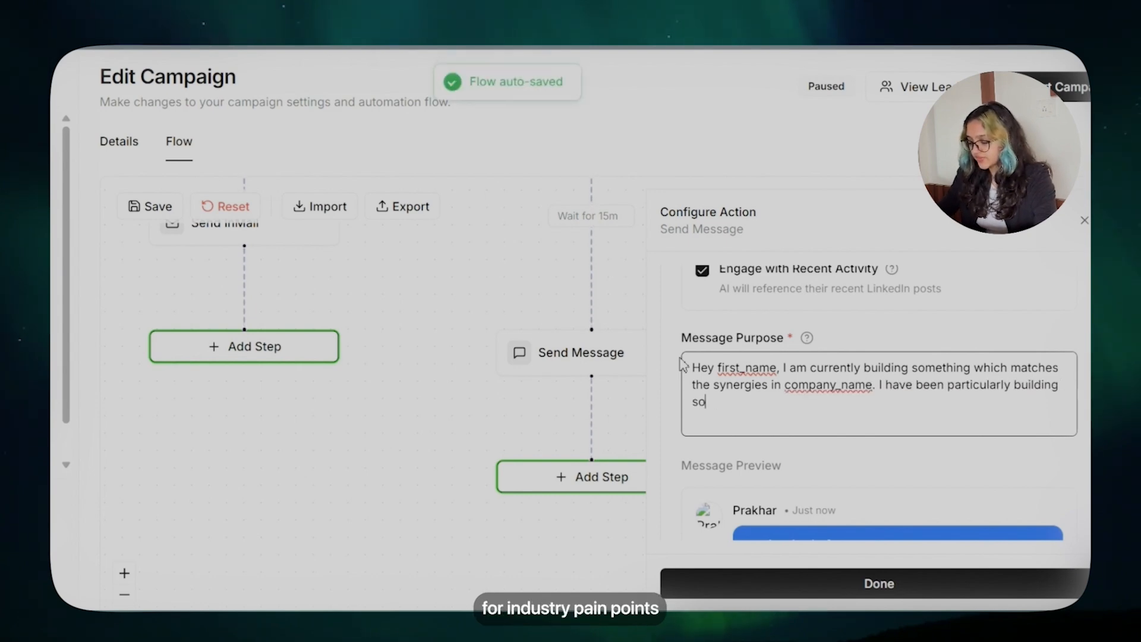
pyautogui.write('lutions for ')
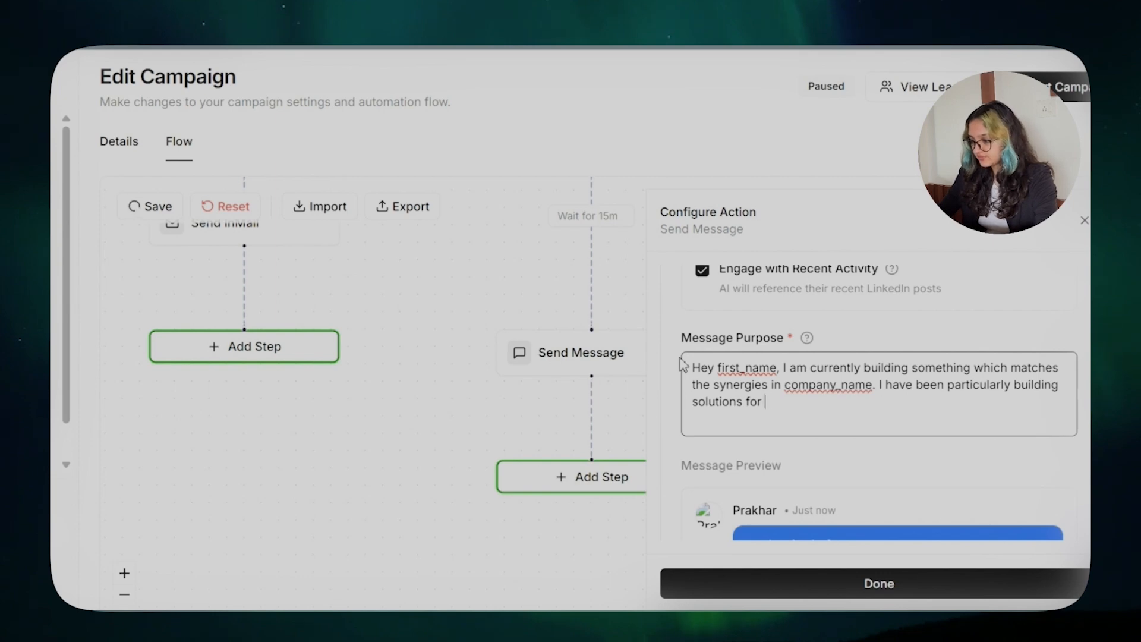
pyautogui.write('industry_pain_points(where AI automation is required).')
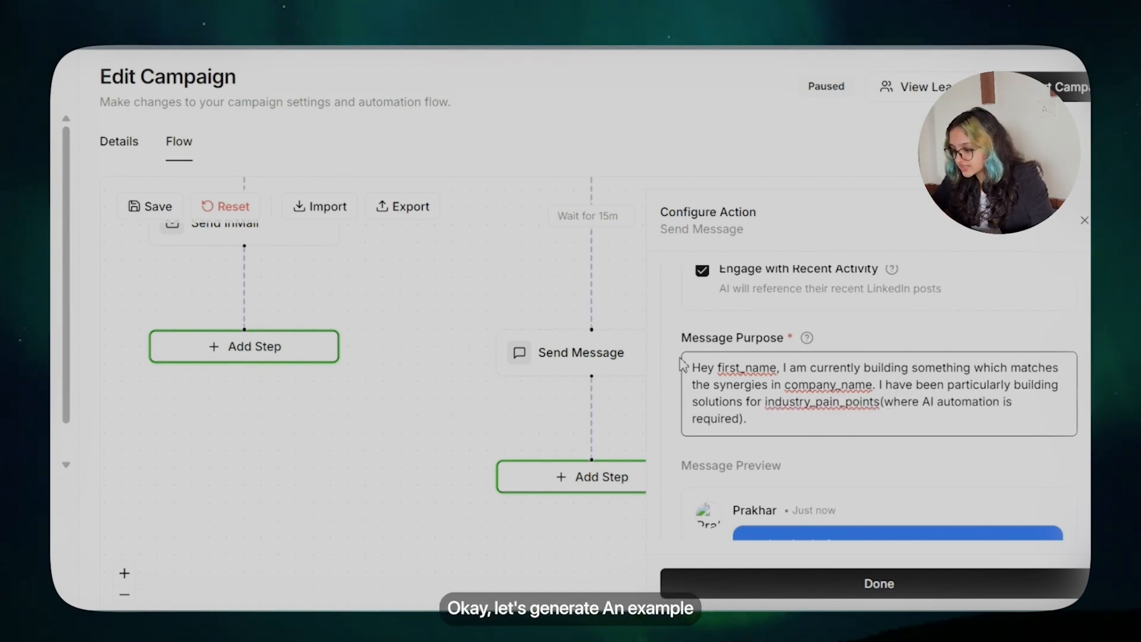
pyautogui.scroll(-4, 724, 448)
pyautogui.click(835, 471)
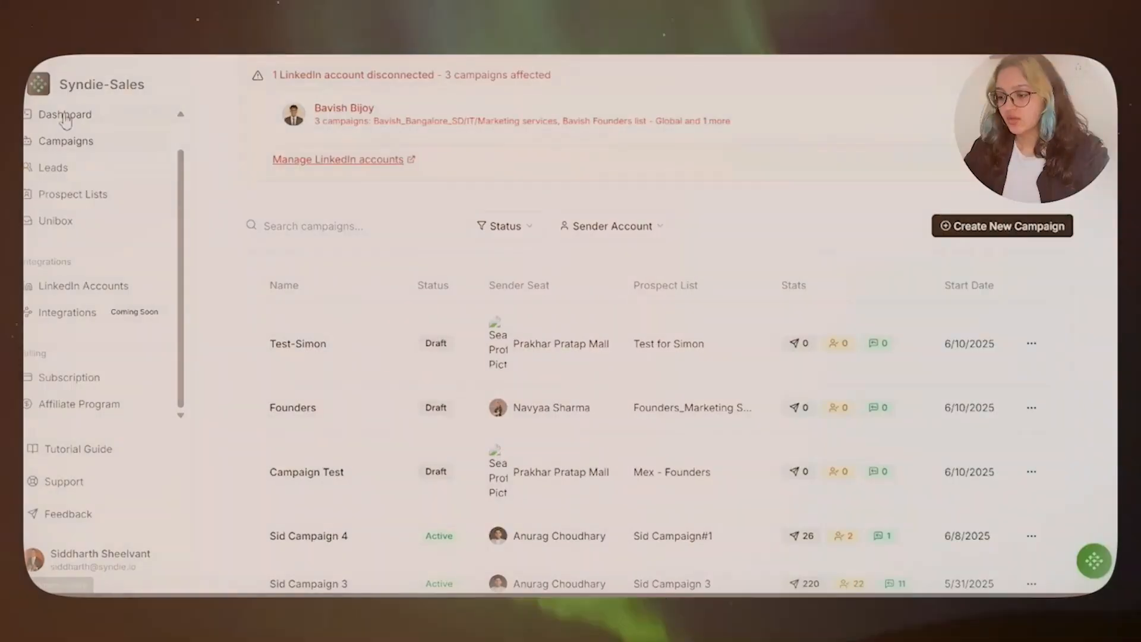
# Step: Open the list of connected LinkedIn accounts and find the one with a Sales Navigator subscription
pyautogui.click(57, 114)
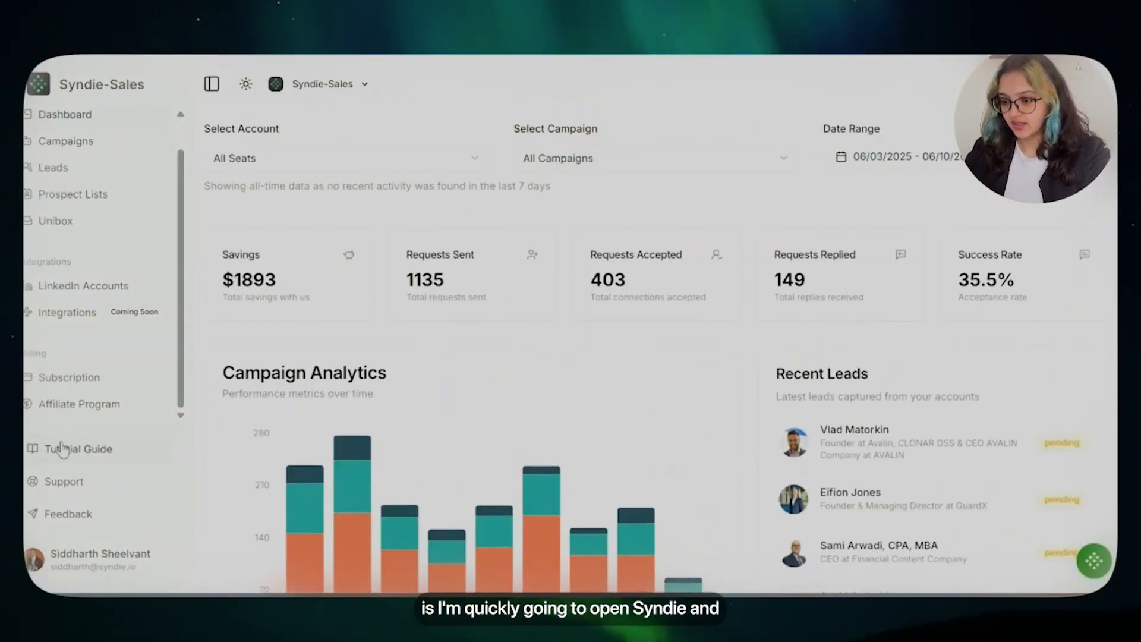
pyautogui.click(77, 286)
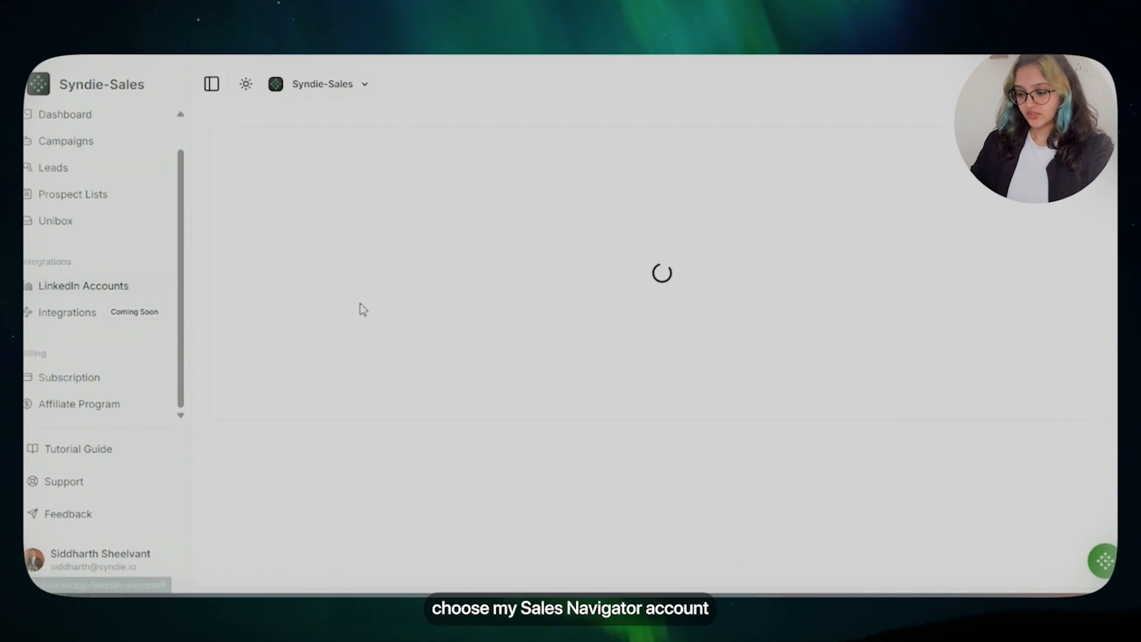
pyautogui.scroll(-5, 362, 309)
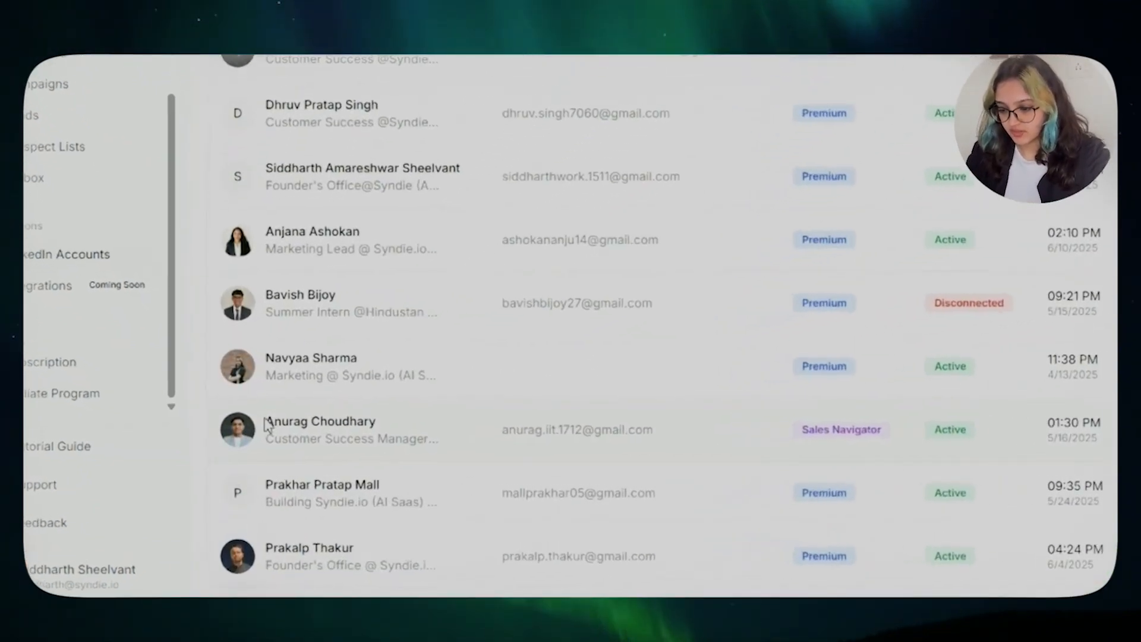
pyautogui.moveTo(265, 423); pyautogui.dragTo(462, 447)
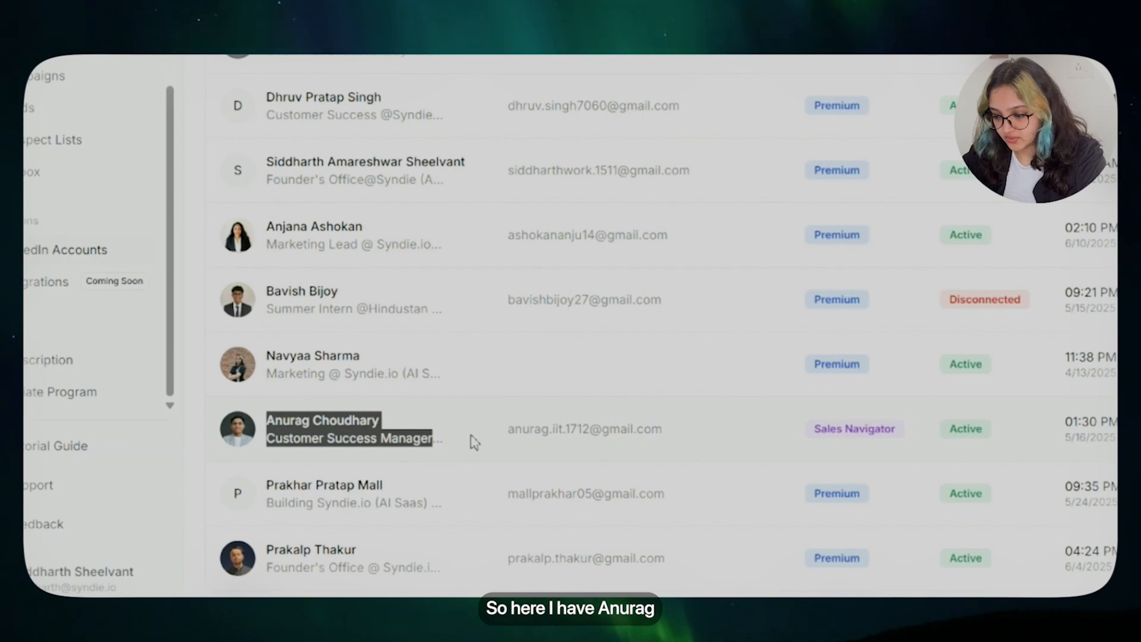
pyautogui.moveTo(794, 428); pyautogui.dragTo(921, 430)
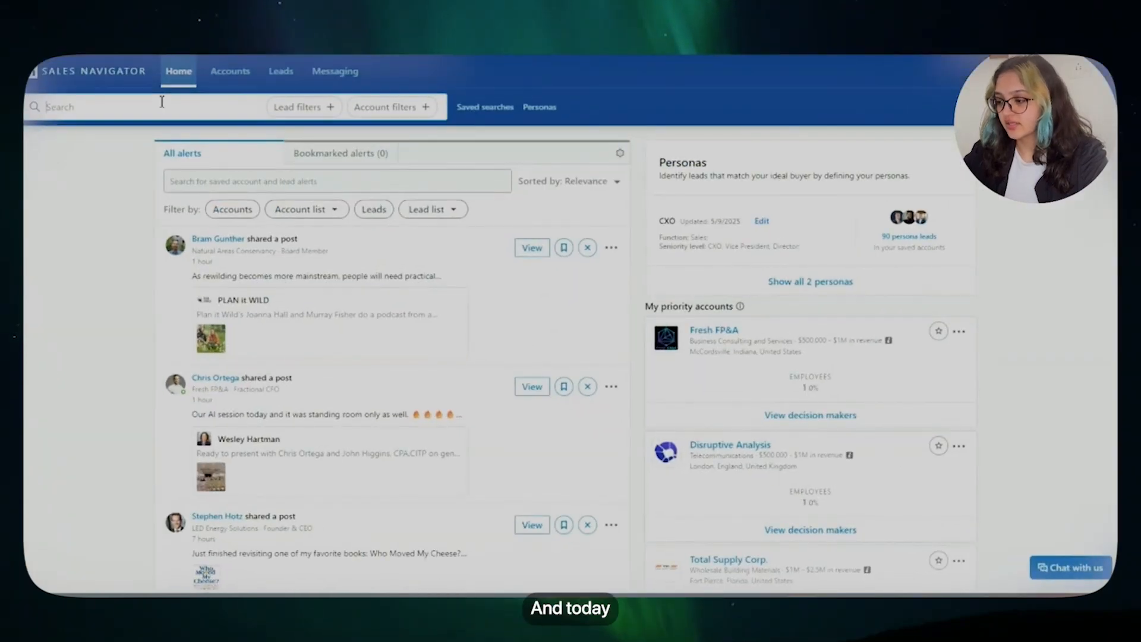
# Step: In LinkedIn Sales Navigator, search for "Founders" and filter the leads to a company headcount of 11-50
pyautogui.click(163, 105)
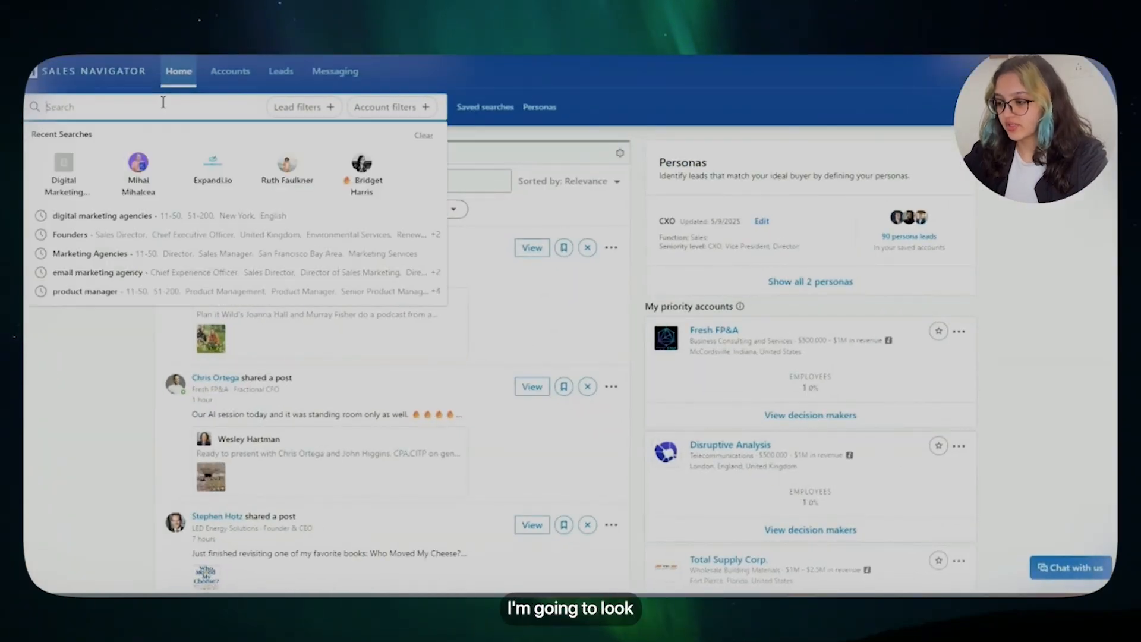
pyautogui.write('Founders')
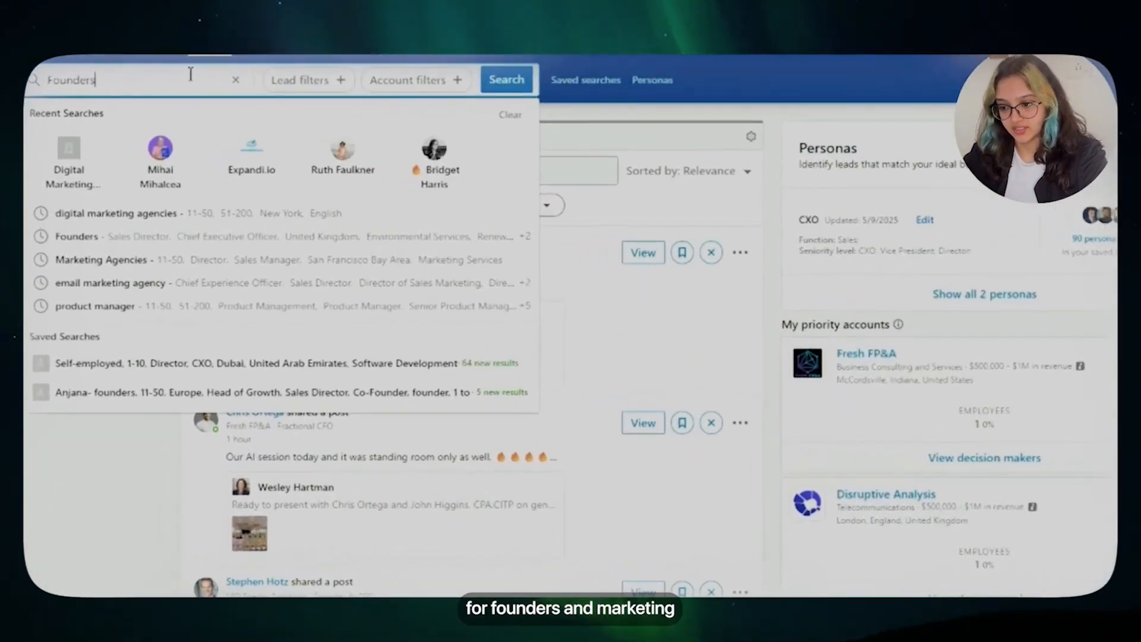
pyautogui.press('Return')
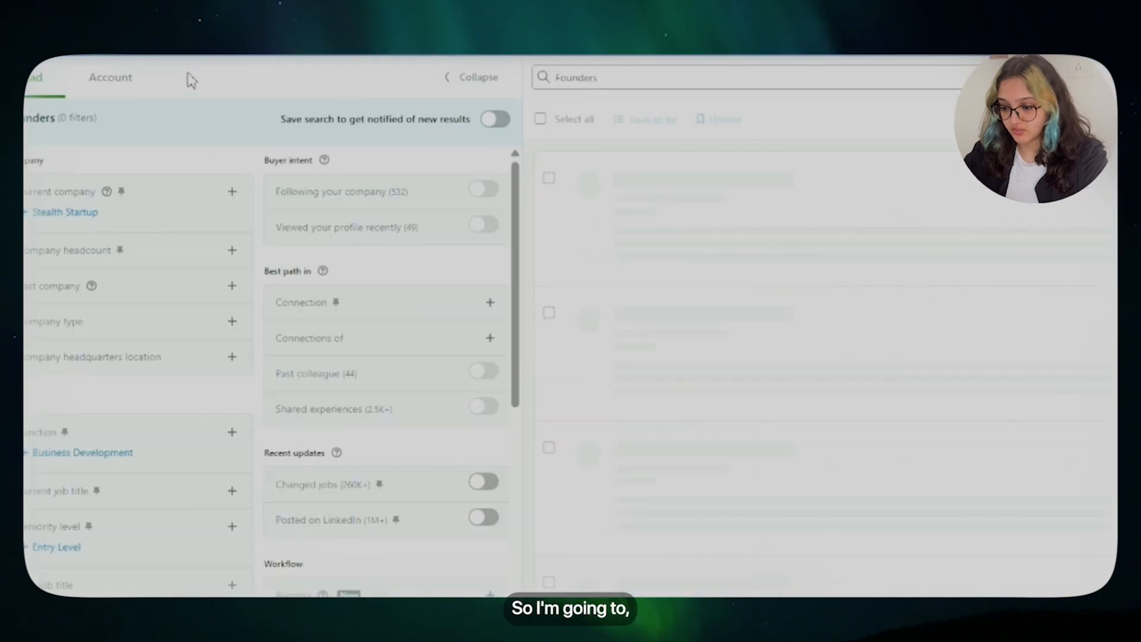
pyautogui.click(233, 252)
pyautogui.click(63, 315)
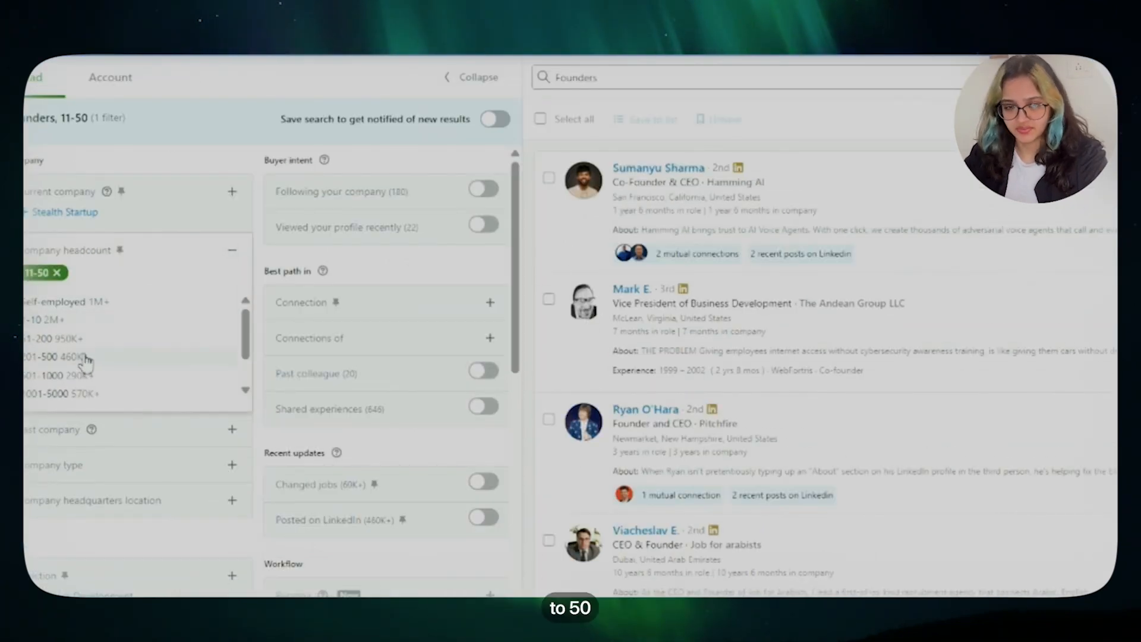
# Step: Include the Media and Communication and Marketing functions in the lead filters
pyautogui.scroll(-3, 113, 517)
pyautogui.scroll(-1, 131, 476)
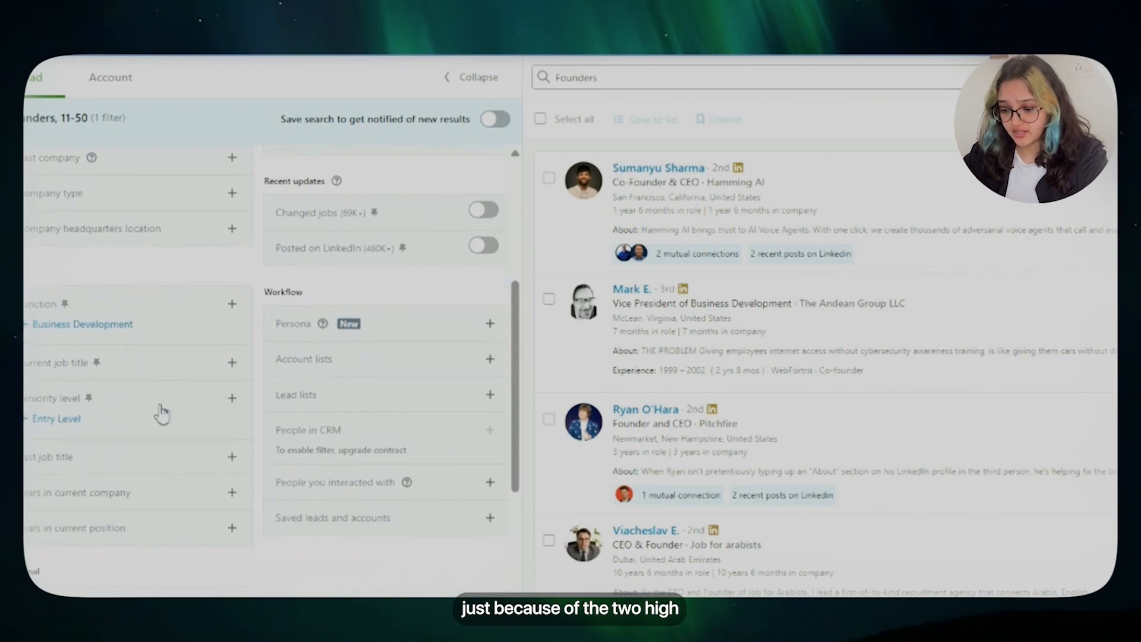
pyautogui.click(230, 312)
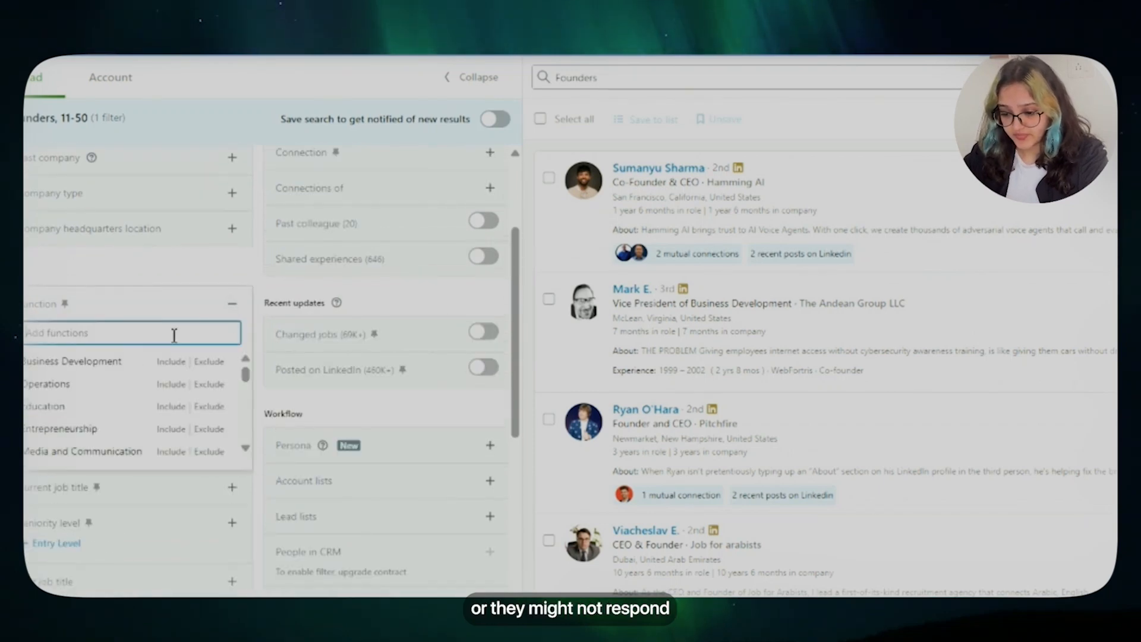
pyautogui.click(177, 453)
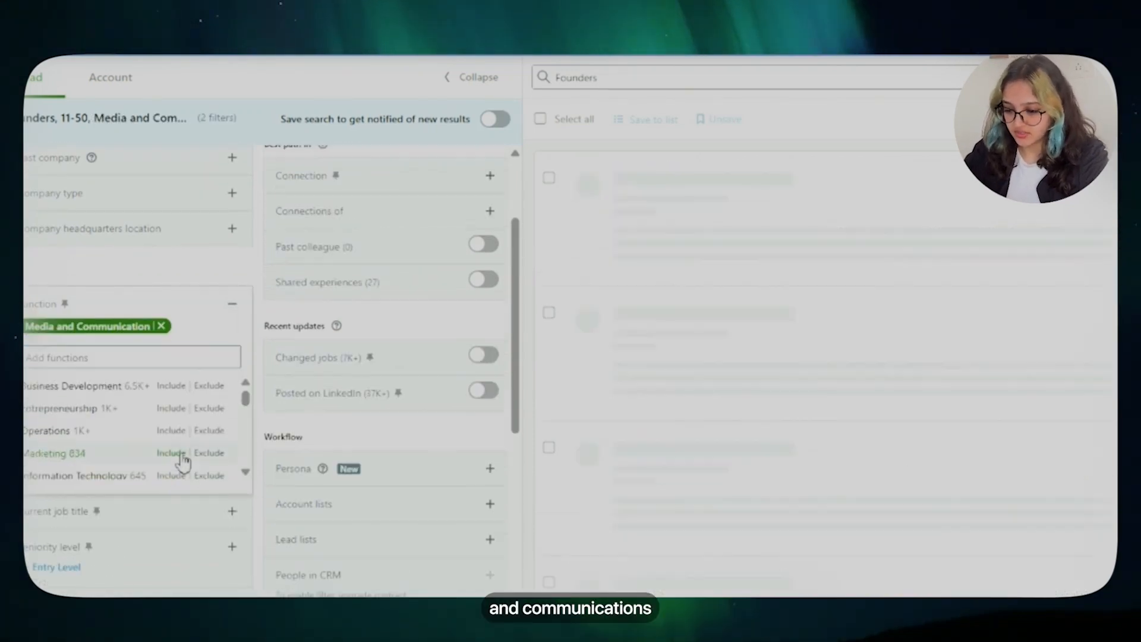
pyautogui.click(123, 363)
pyautogui.write('Marke')
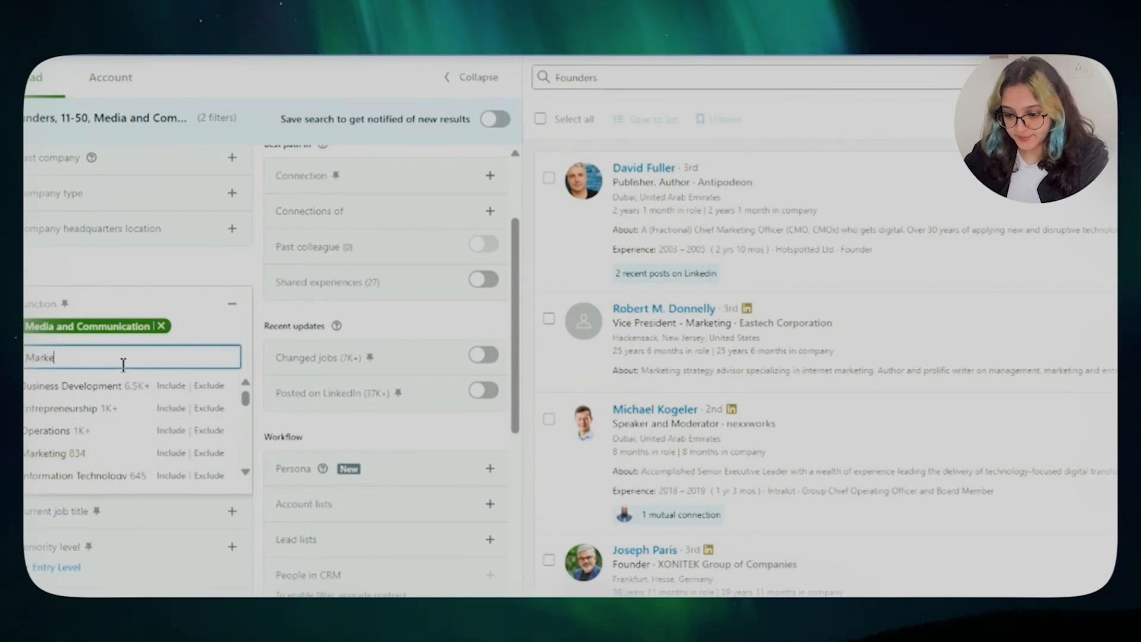
pyautogui.click(183, 386)
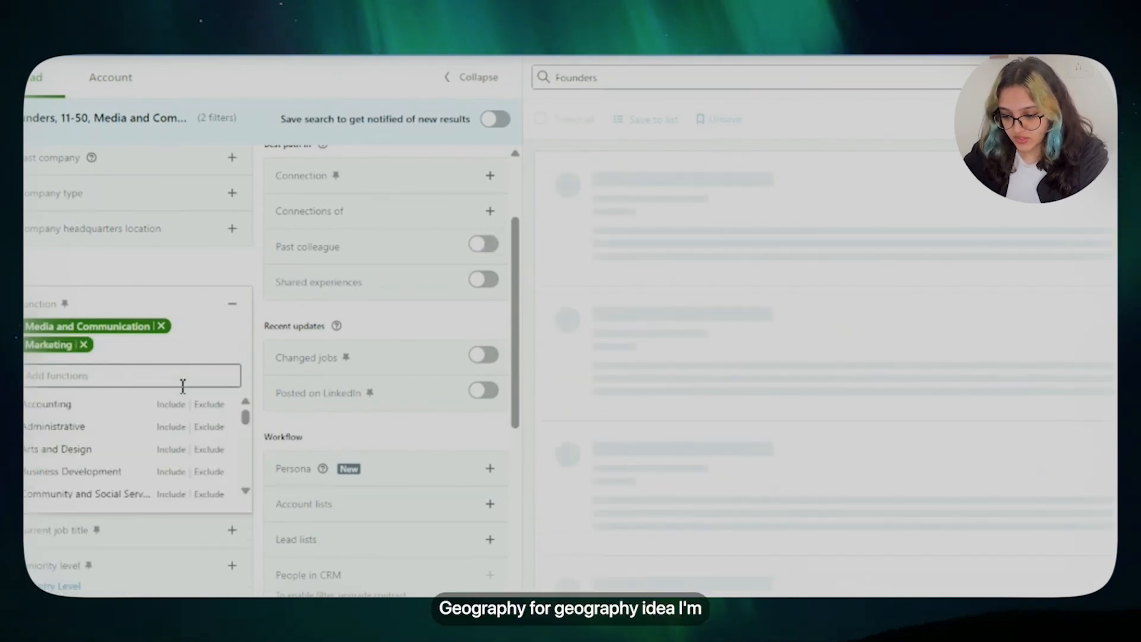
pyautogui.click(232, 305)
# Step: Add a geography filter to the lead search that includes New York, United States
pyautogui.scroll(-5, 196, 328)
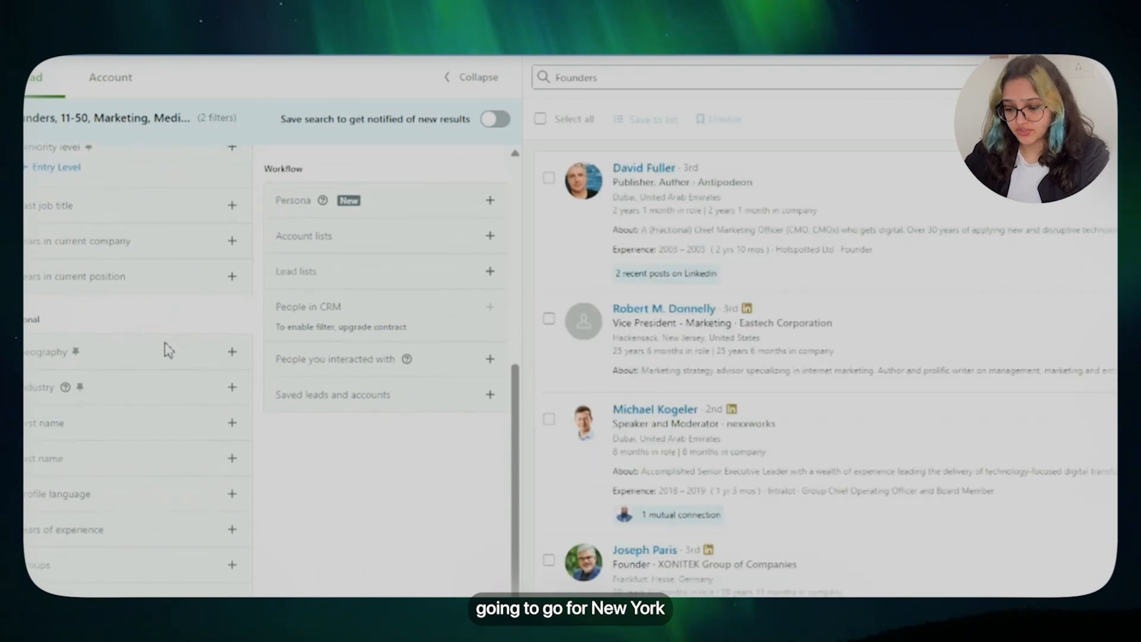
pyautogui.click(231, 353)
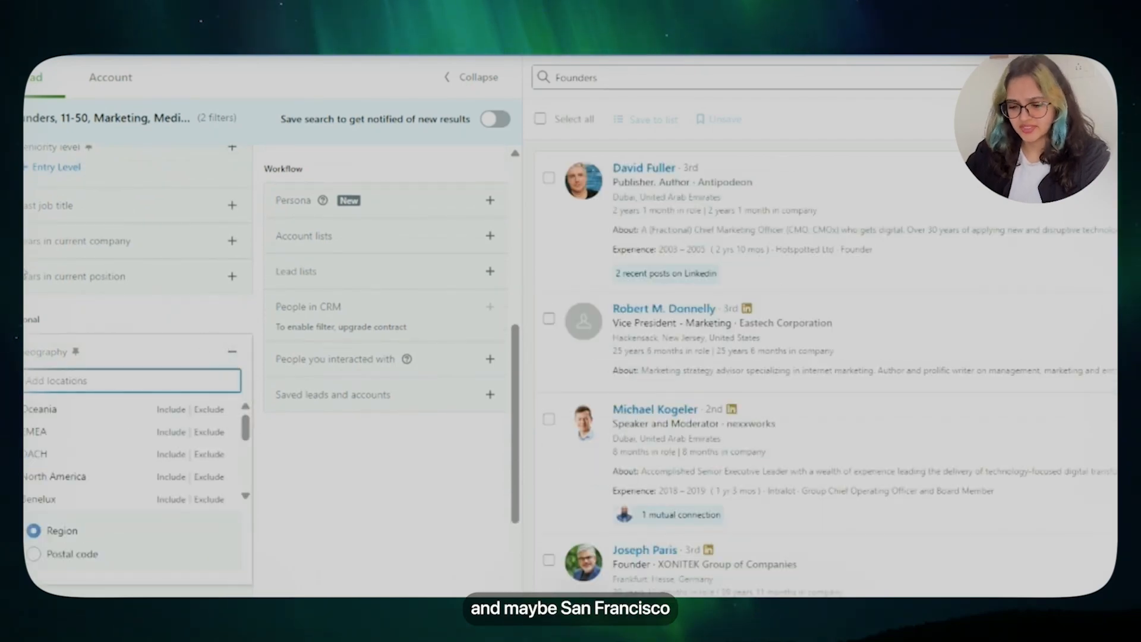
pyautogui.write('Ne')
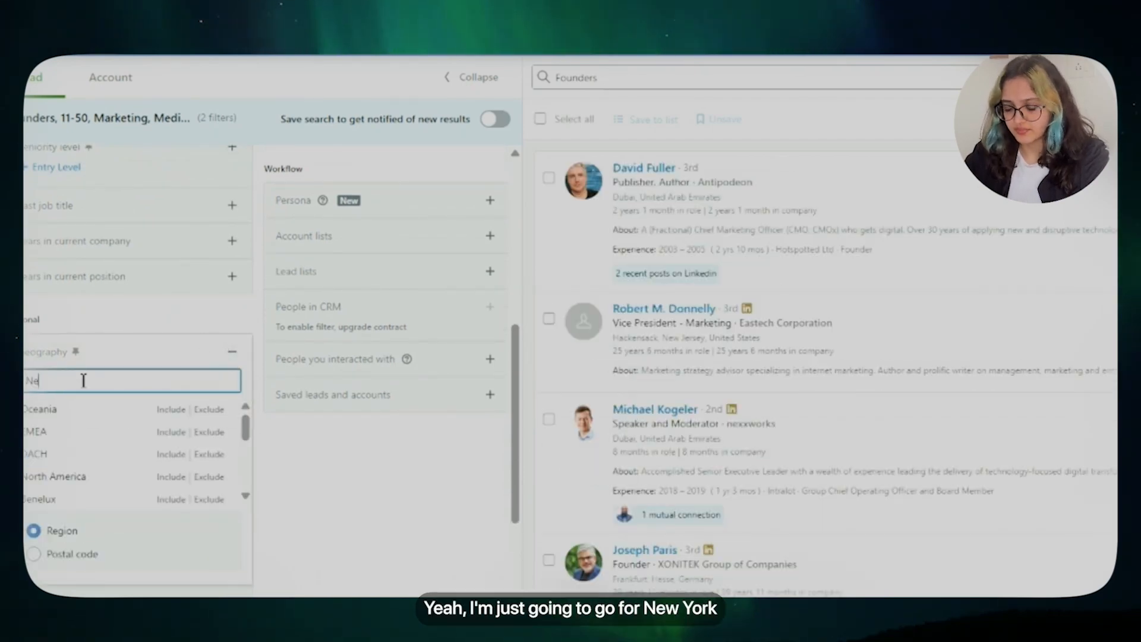
pyautogui.write('w Yor')
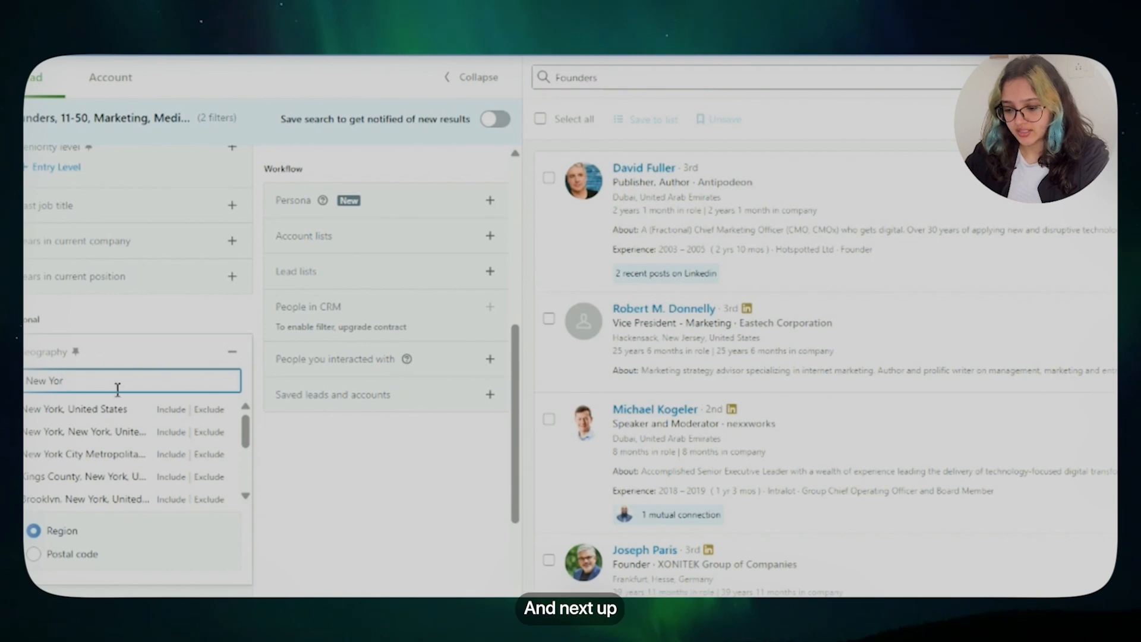
pyautogui.click(171, 408)
# Step: Find "Marketing" in the industry filter and include Marketing Services
pyautogui.write('Marketing')
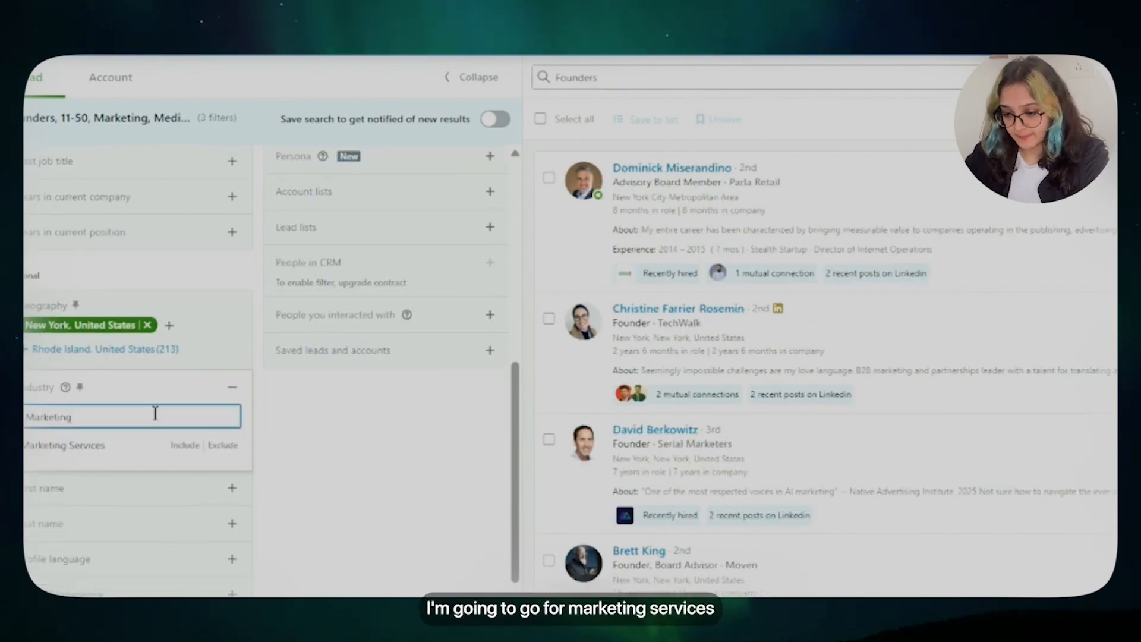
pyautogui.click(191, 445)
pyautogui.scroll(5, 145, 333)
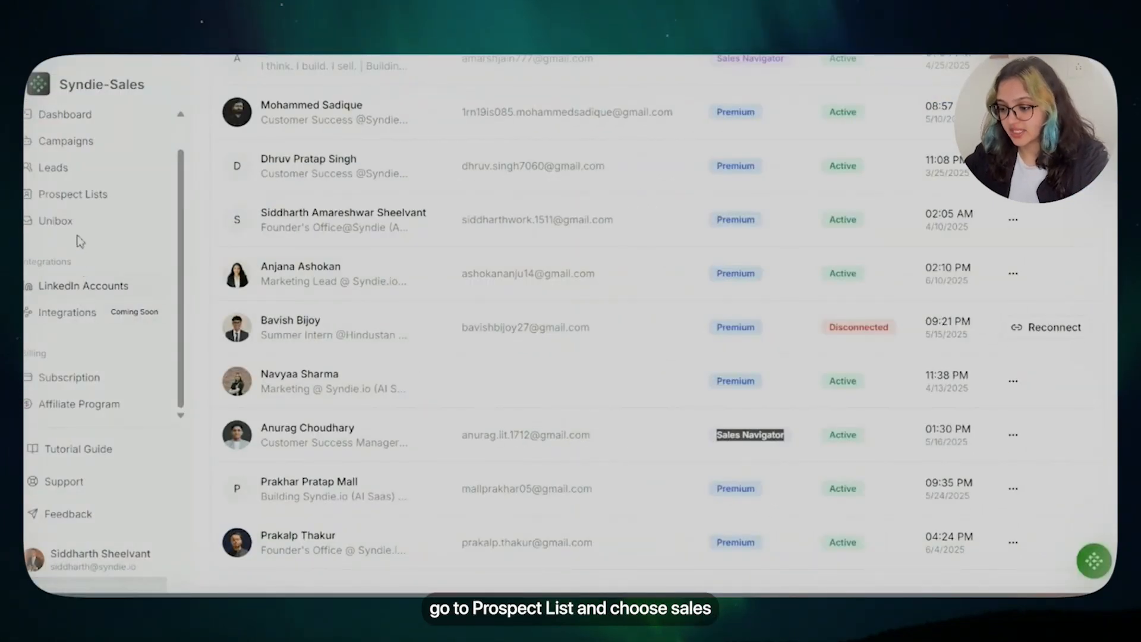
# Step: Switch to Syndie's prospect lists and create a new lead list from a Sales Navigator URL
pyautogui.click(90, 197)
pyautogui.click(1113, 336)
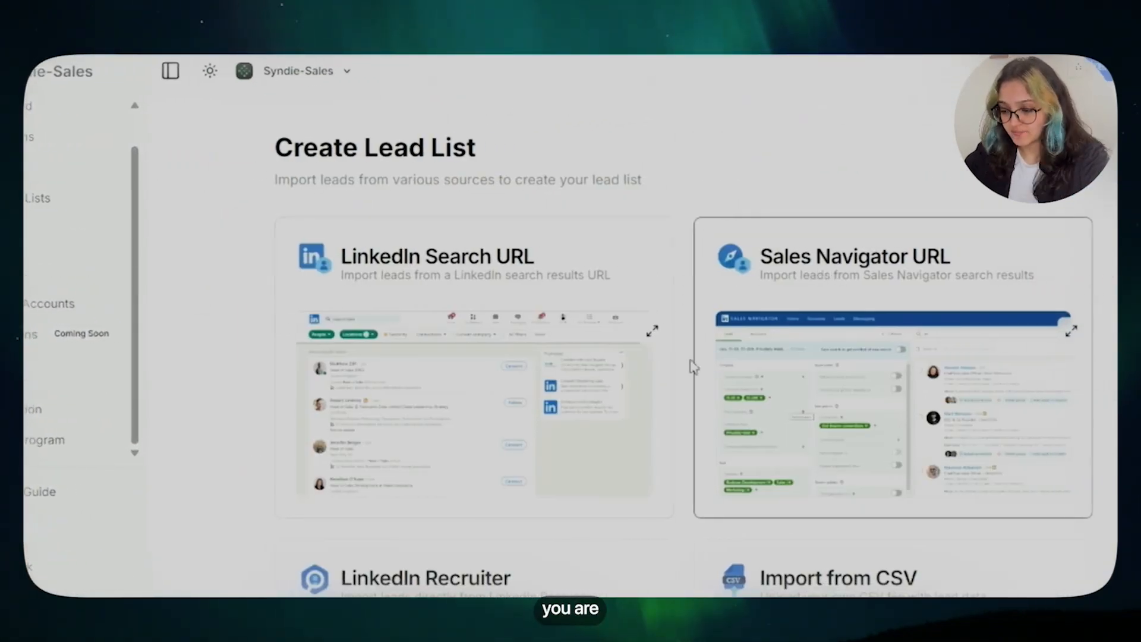
pyautogui.scroll(-1, 694, 364)
pyautogui.click(809, 274)
# Step: Assign the first Sales Navigator account to the lead list and name the list "Founders_Marketing Services"
pyautogui.click(496, 346)
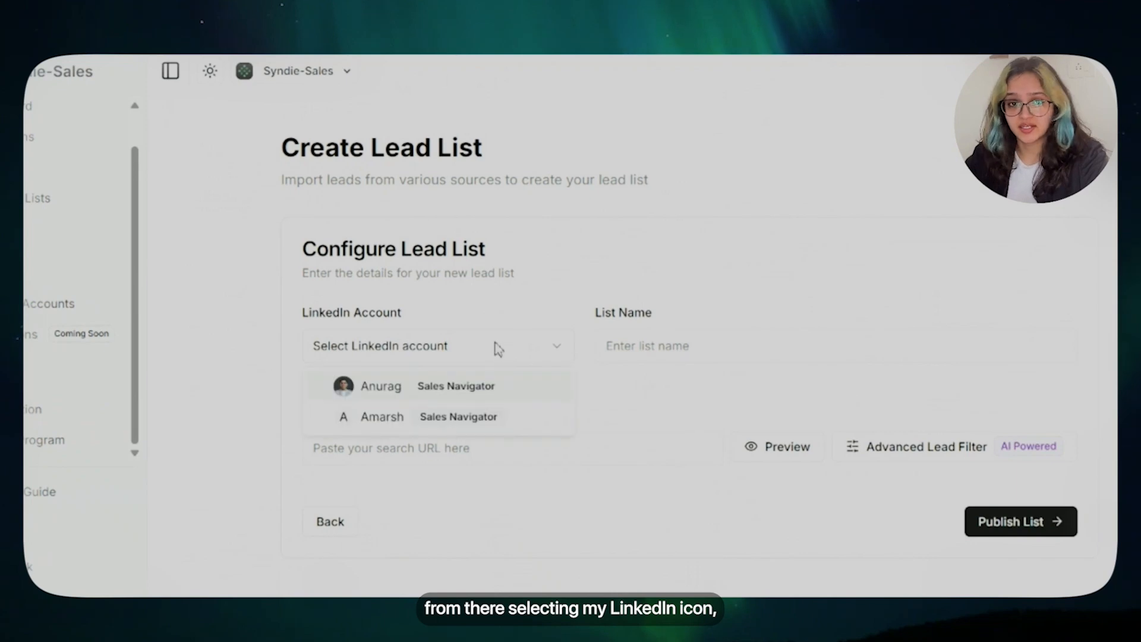
pyautogui.click(475, 387)
pyautogui.click(733, 336)
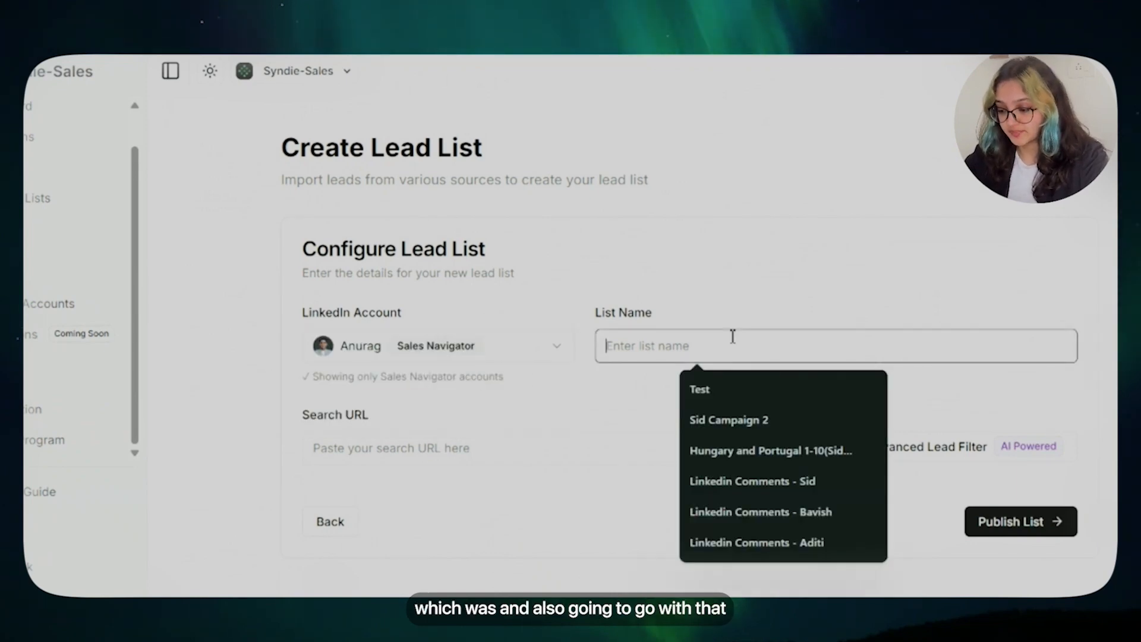
pyautogui.write('Founders')
pyautogui.click(738, 395)
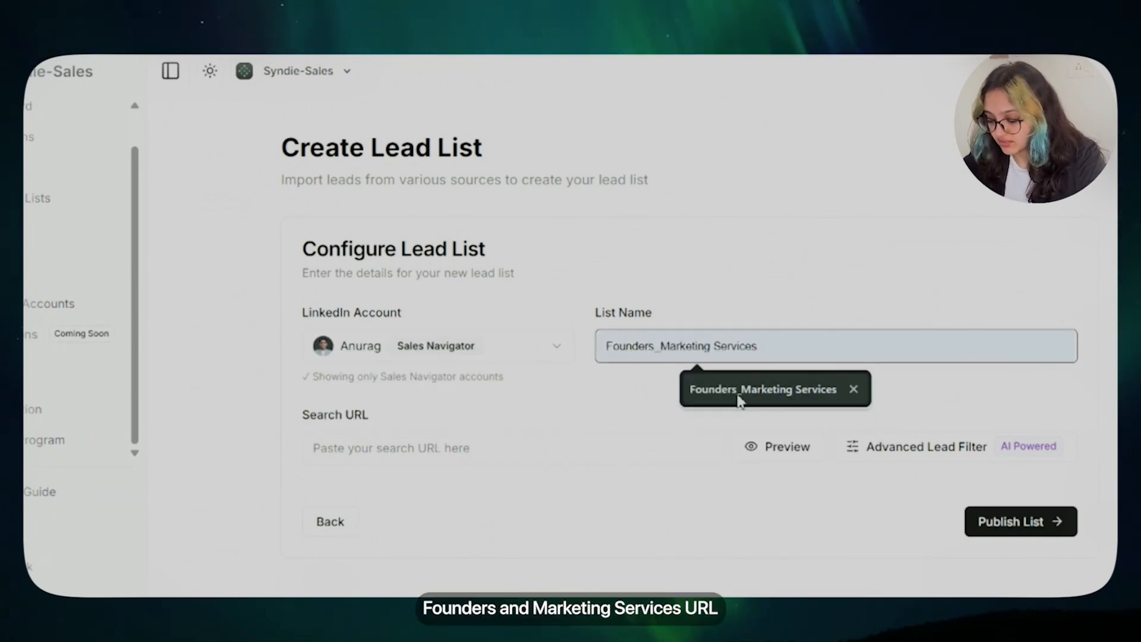
# Step: Paste the copied Sales Navigator search link as the list's search URL and preview its leads
pyautogui.click(610, 455)
pyautogui.hotkey('ctrl', 'v')
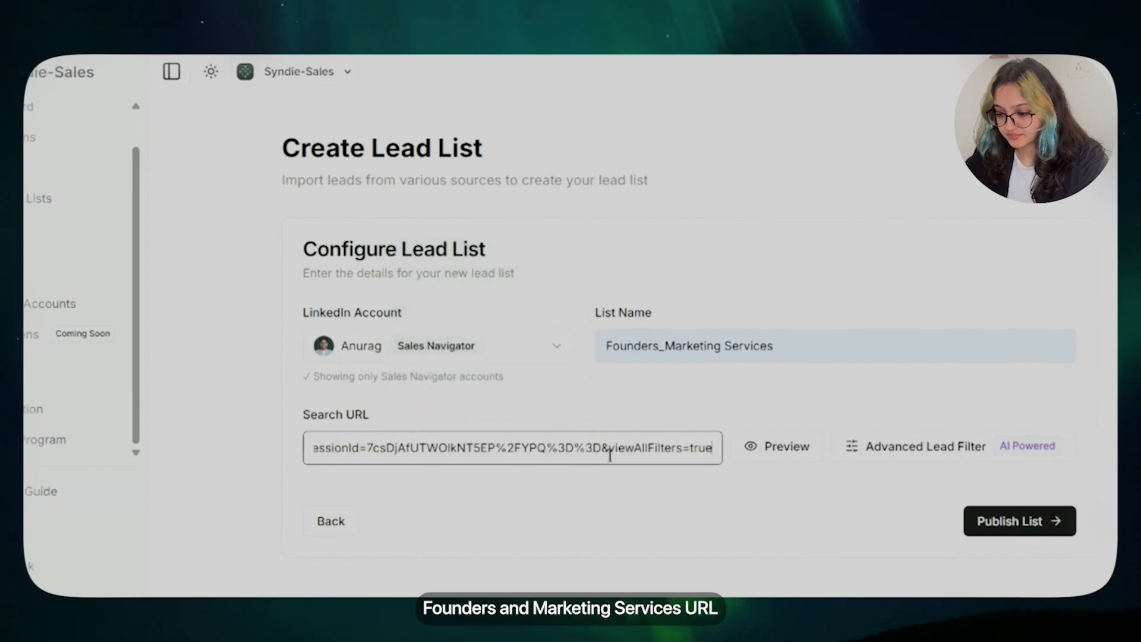
pyautogui.click(808, 450)
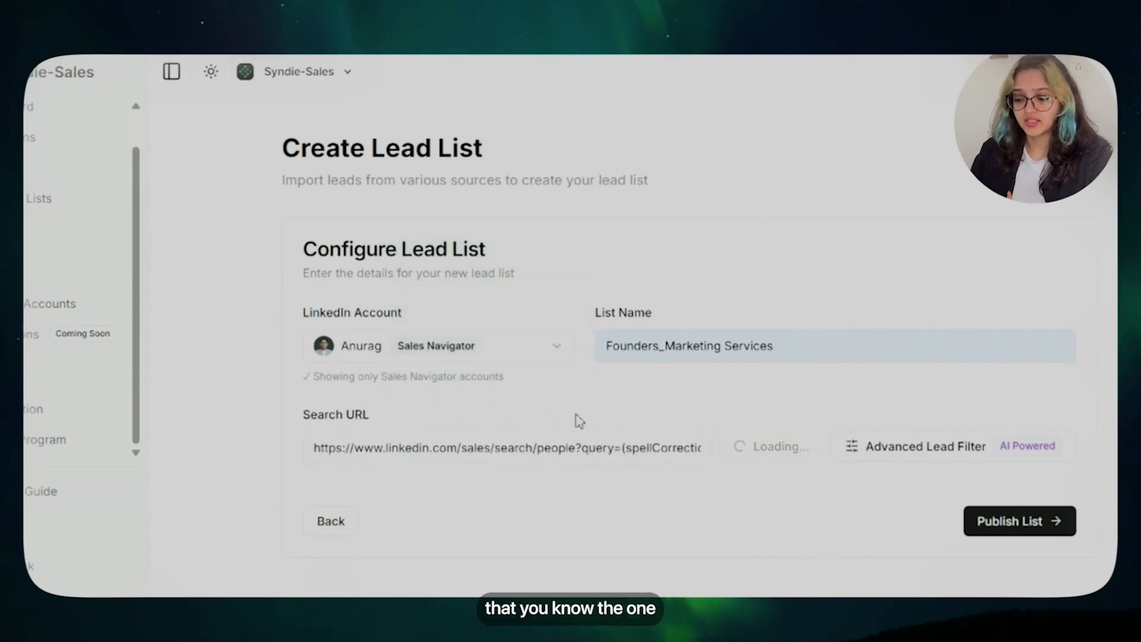
pyautogui.scroll(-10, 575, 410)
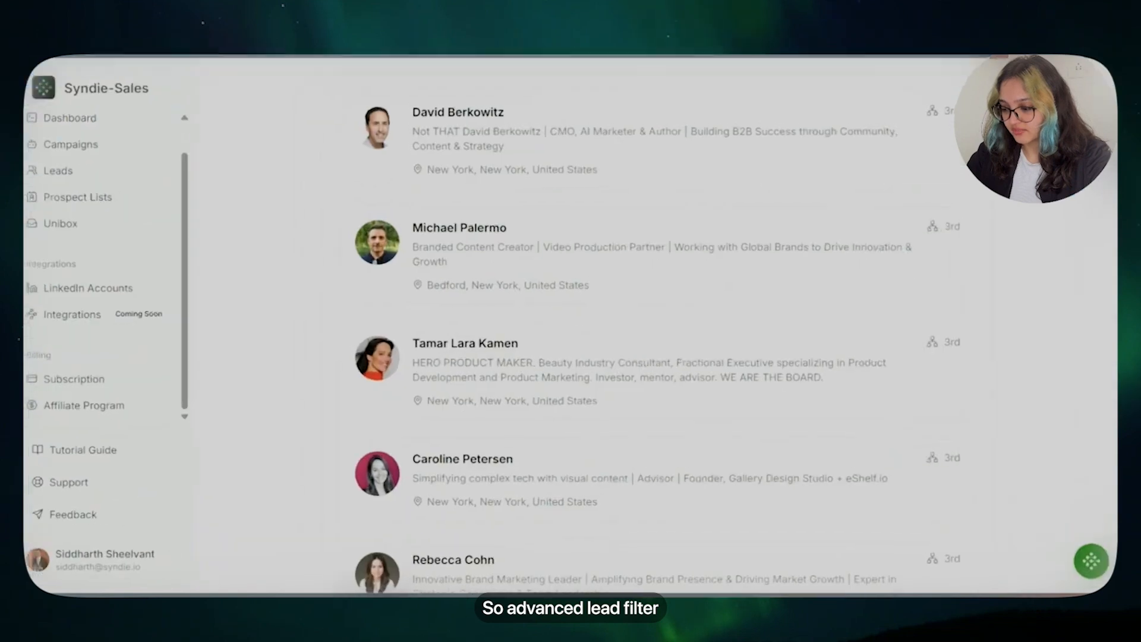
# Step: In the advanced lead filter, set minimum connections to 0 and minimum followers to 1,100, and save the filter
pyautogui.scroll(7, 586, 334)
pyautogui.click(842, 416)
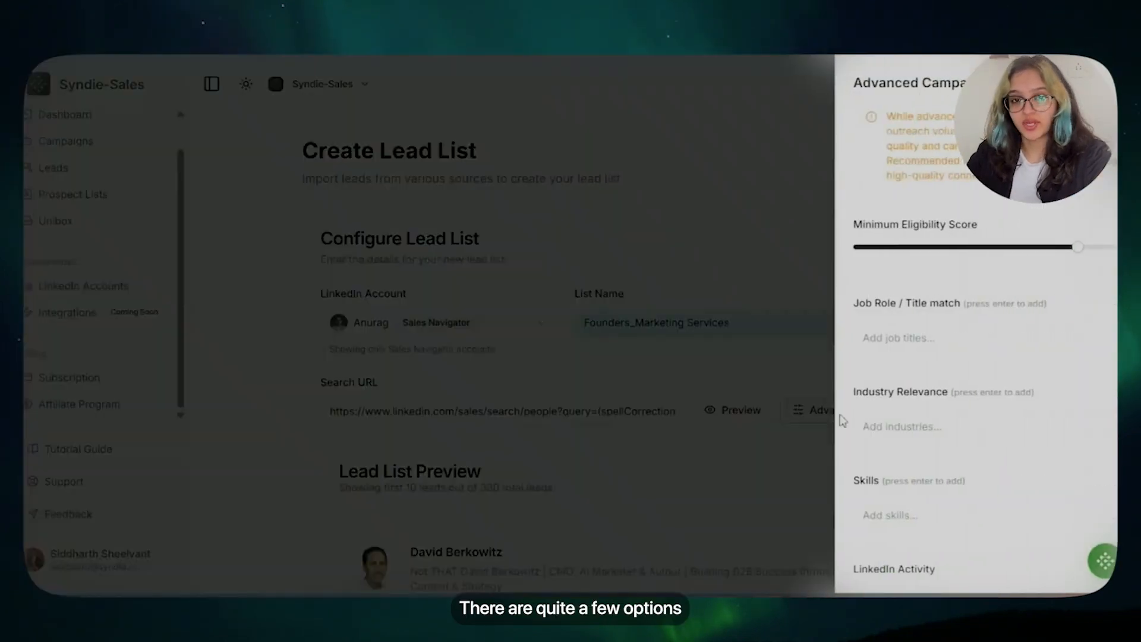
pyautogui.scroll(-3, 904, 285)
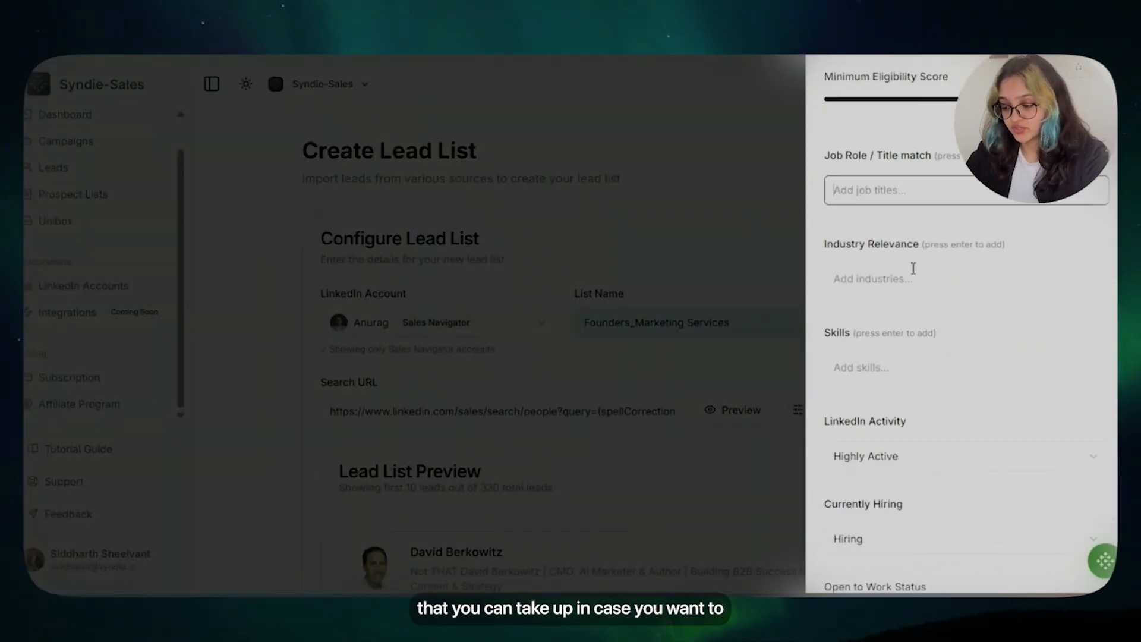
pyautogui.scroll(-7, 903, 361)
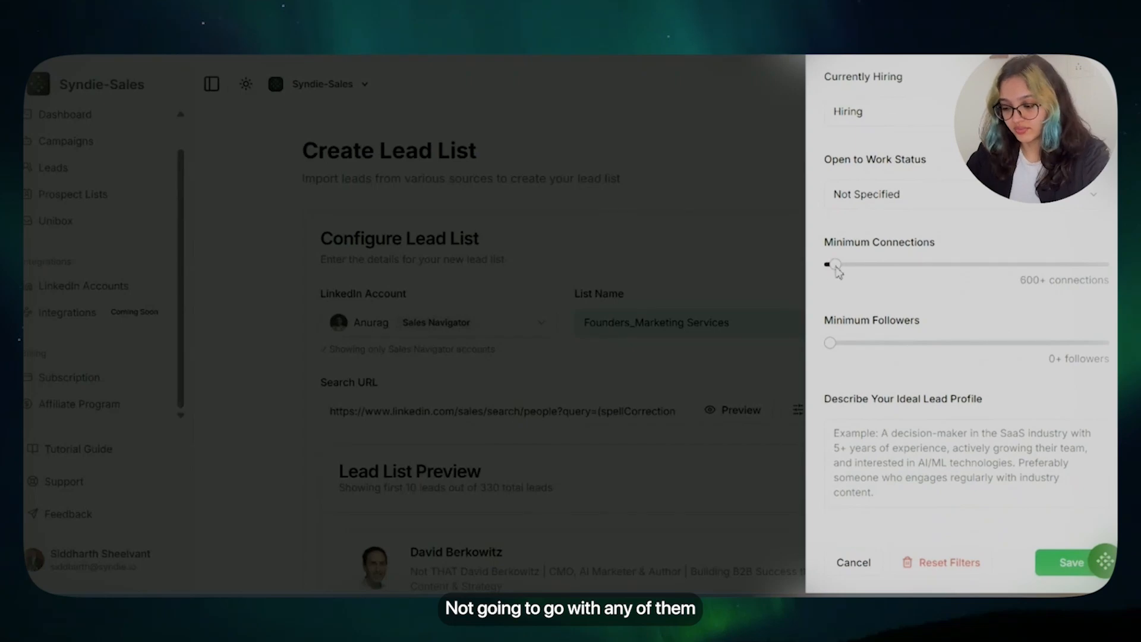
pyautogui.moveTo(837, 270); pyautogui.dragTo(814, 272)
pyautogui.moveTo(829, 343); pyautogui.dragTo(831, 345)
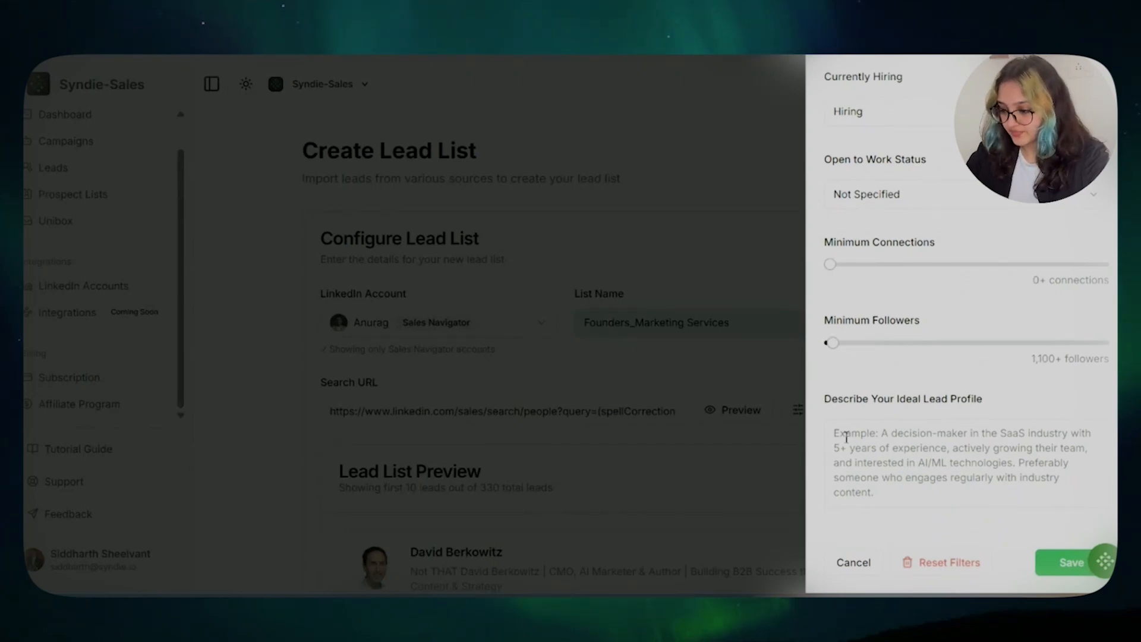
pyautogui.click(879, 446)
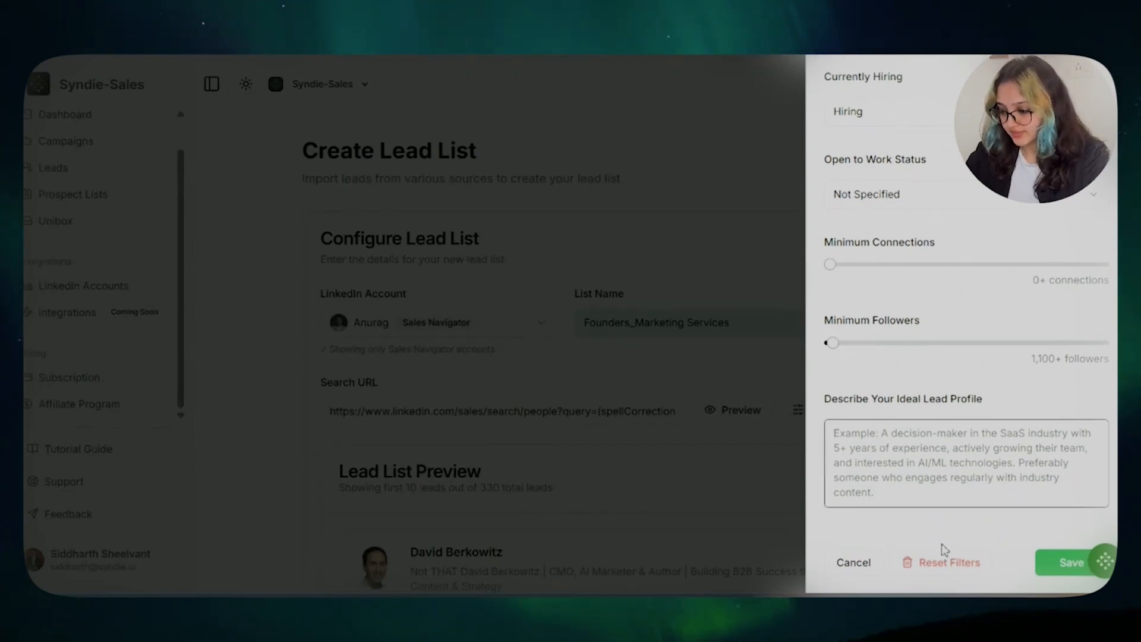
pyautogui.click(1060, 561)
# Step: Publish the lead list and start creating a new campaign
pyautogui.scroll(-10, 759, 400)
pyautogui.click(925, 523)
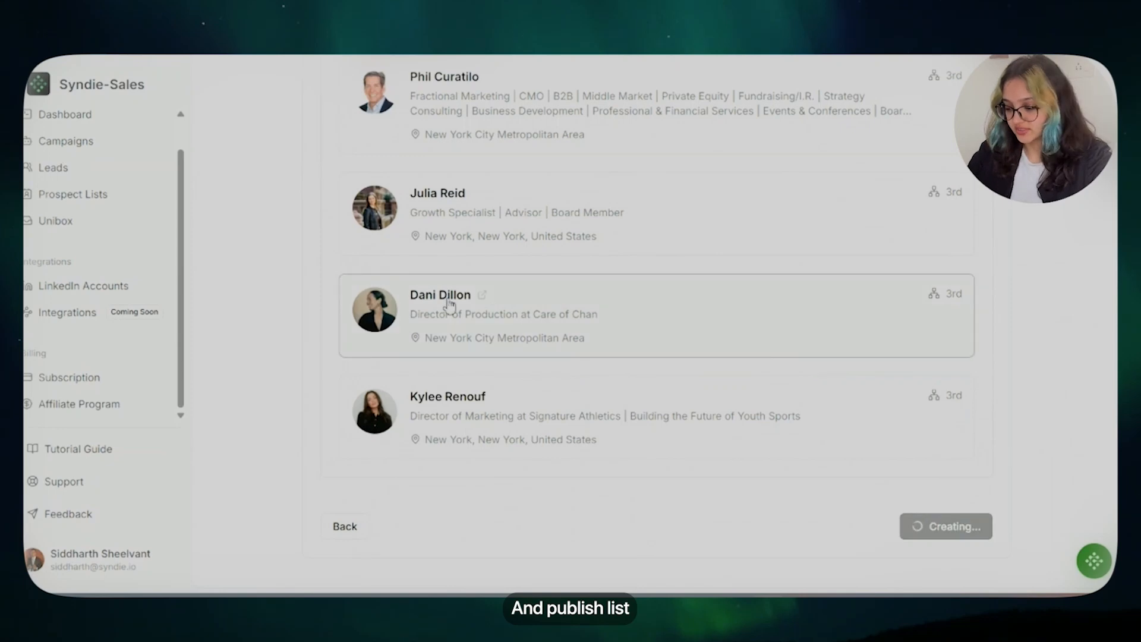
pyautogui.click(88, 153)
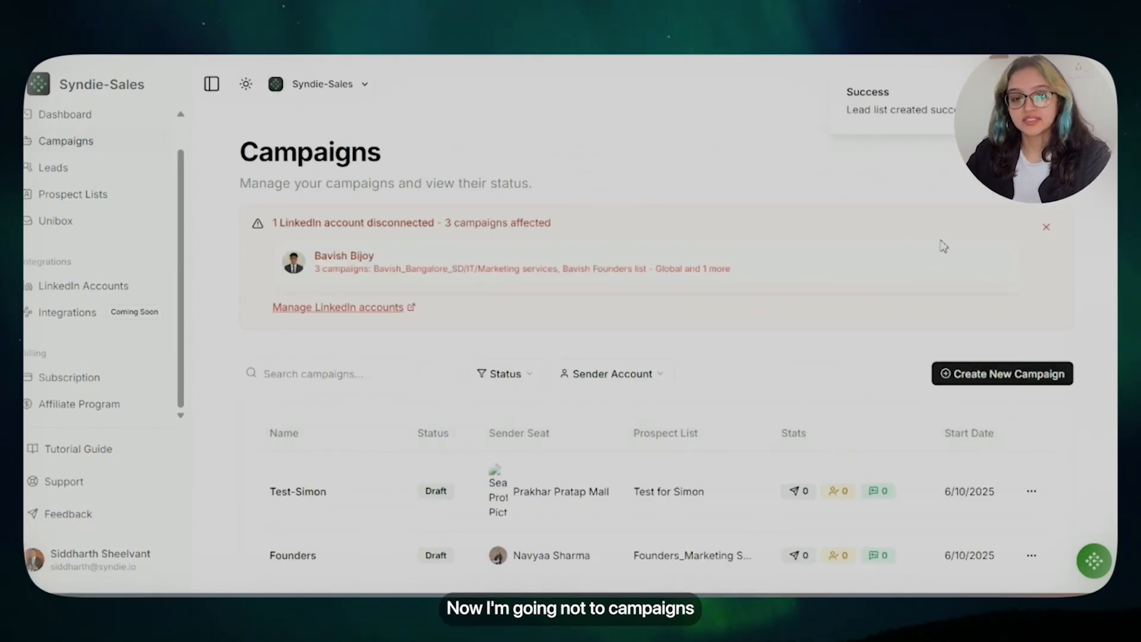
pyautogui.scroll(-1, 828, 356)
pyautogui.click(987, 299)
# Step: Select the seat with 1/3 campaigns and 30/75 daily outreach, and name the campaign "Founders"
pyautogui.click(350, 261)
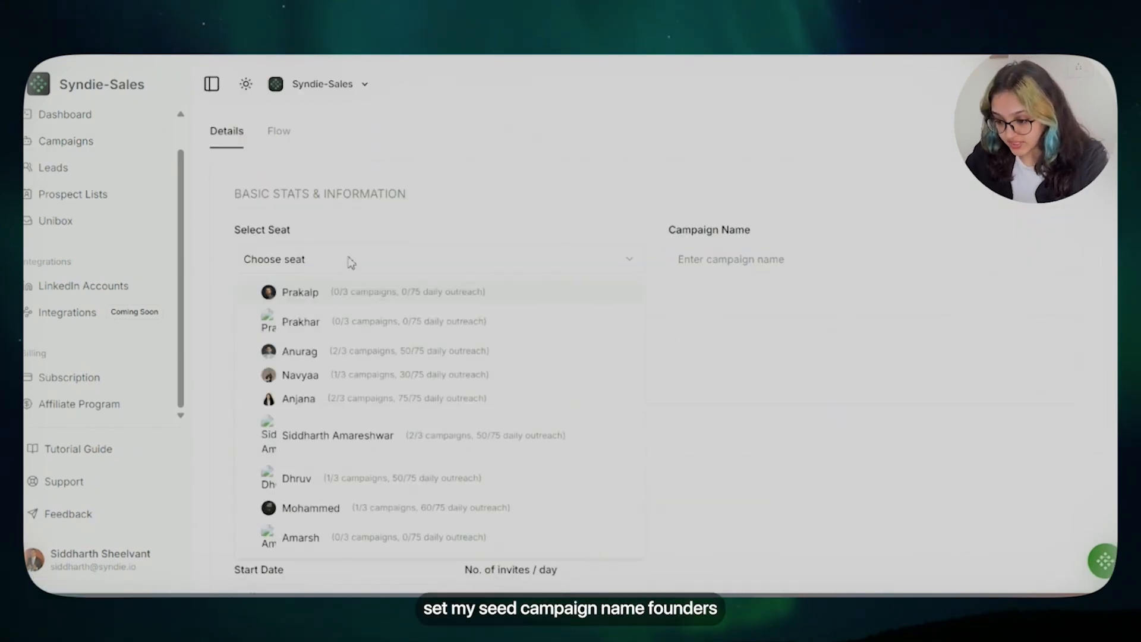
pyautogui.click(345, 380)
pyautogui.click(765, 255)
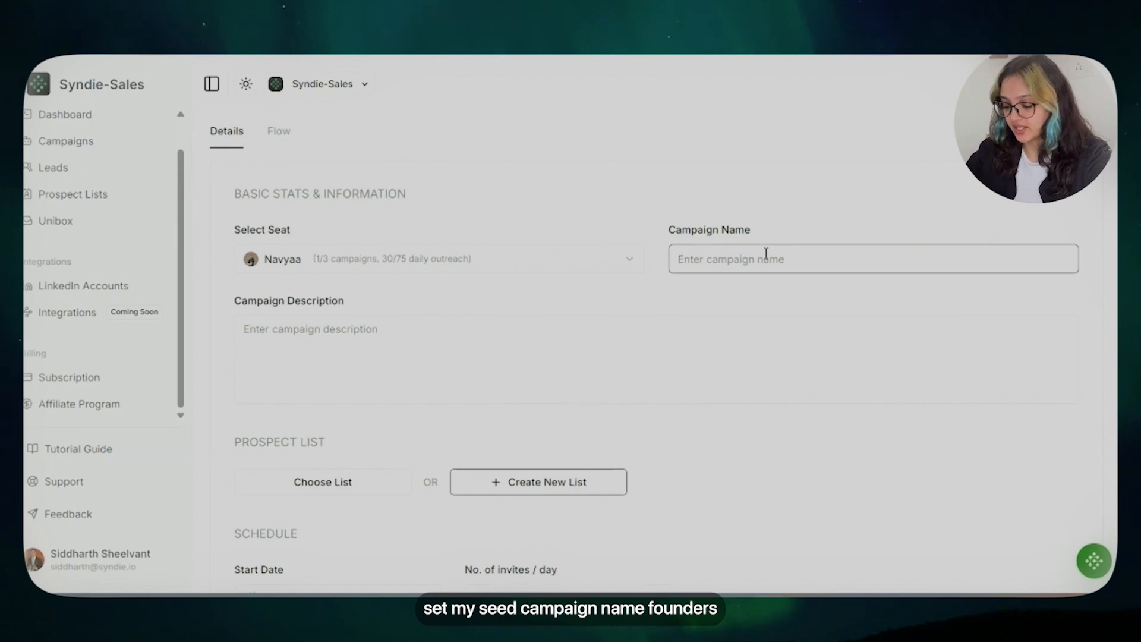
pyautogui.write('Founders')
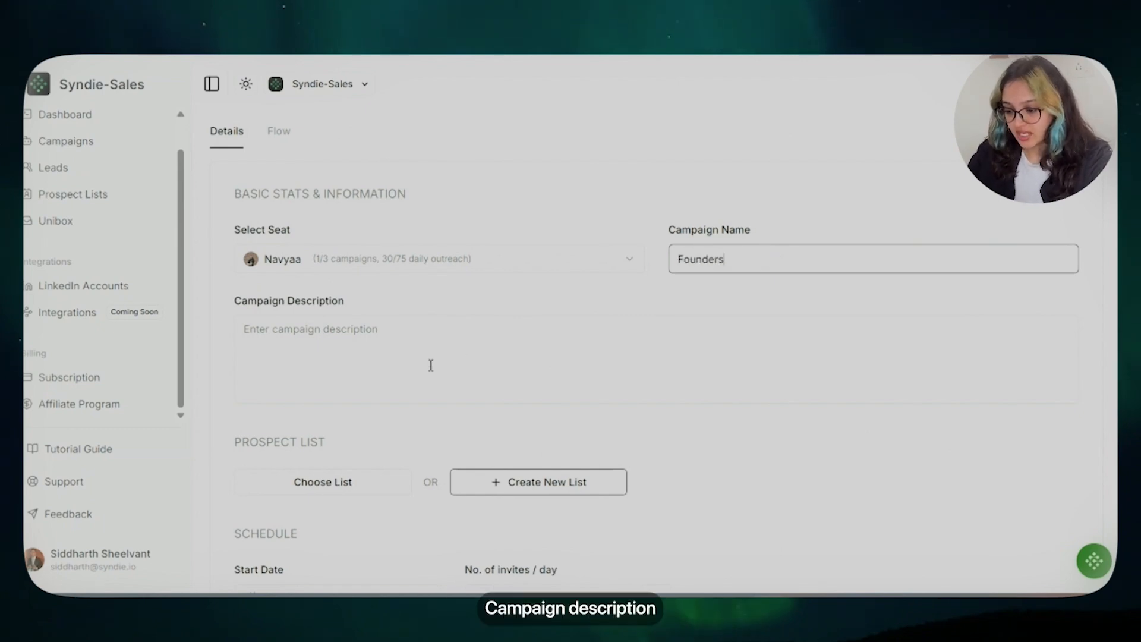
# Step: Enter the campaign description as three lines: "11-50", "New York" and "Founders"
pyautogui.click(443, 343)
pyautogui.write('11-50 ')
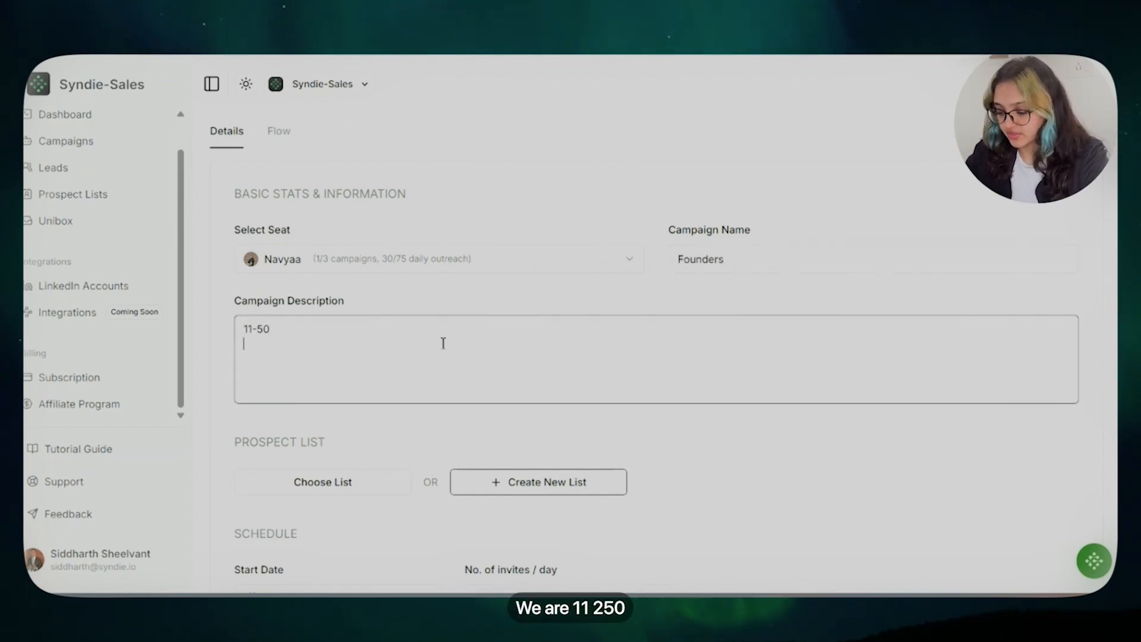
pyautogui.write('New York')
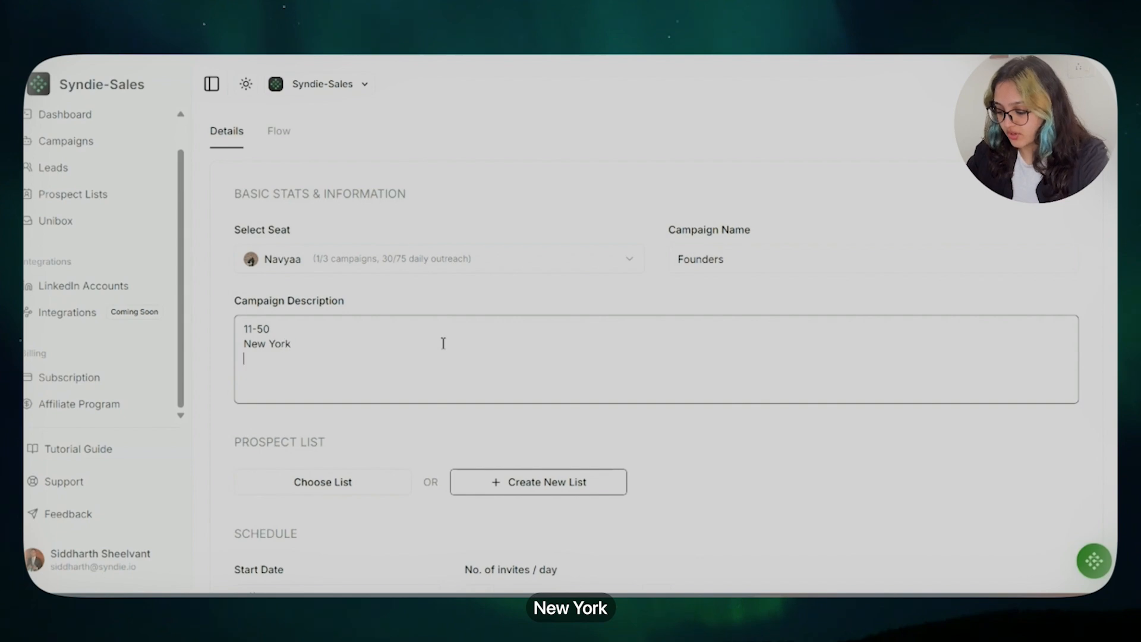
pyautogui.press('BackSpace')
pyautogui.write('Fo')
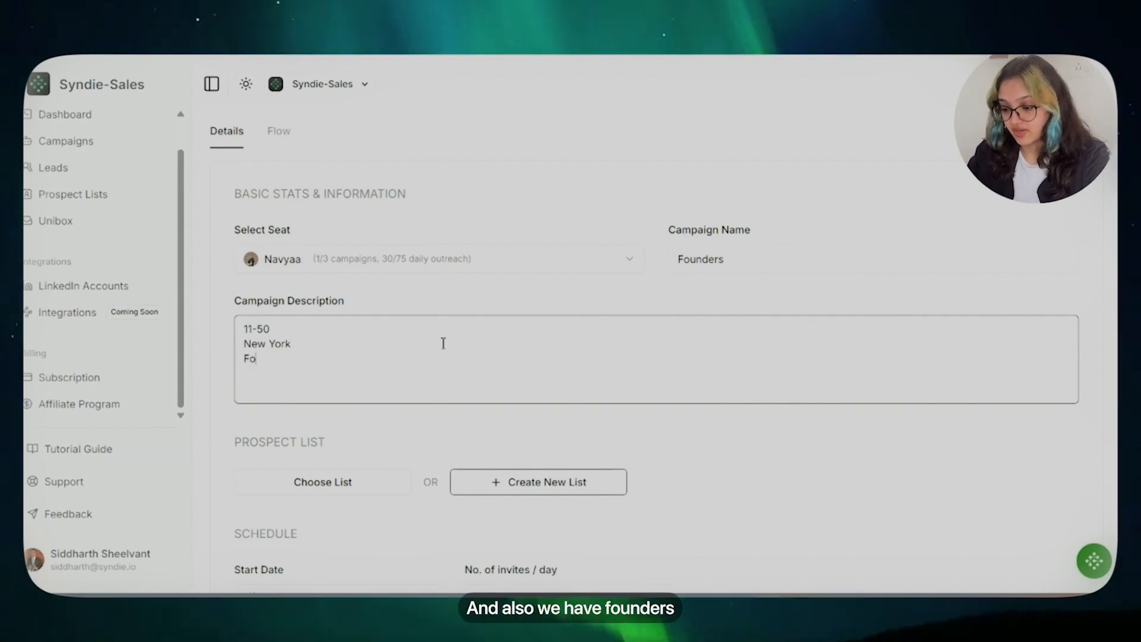
pyautogui.write('unders')
# Step: Choose the existing Founders_Marketing Services list as the campaign's prospect list
pyautogui.scroll(-3, 443, 342)
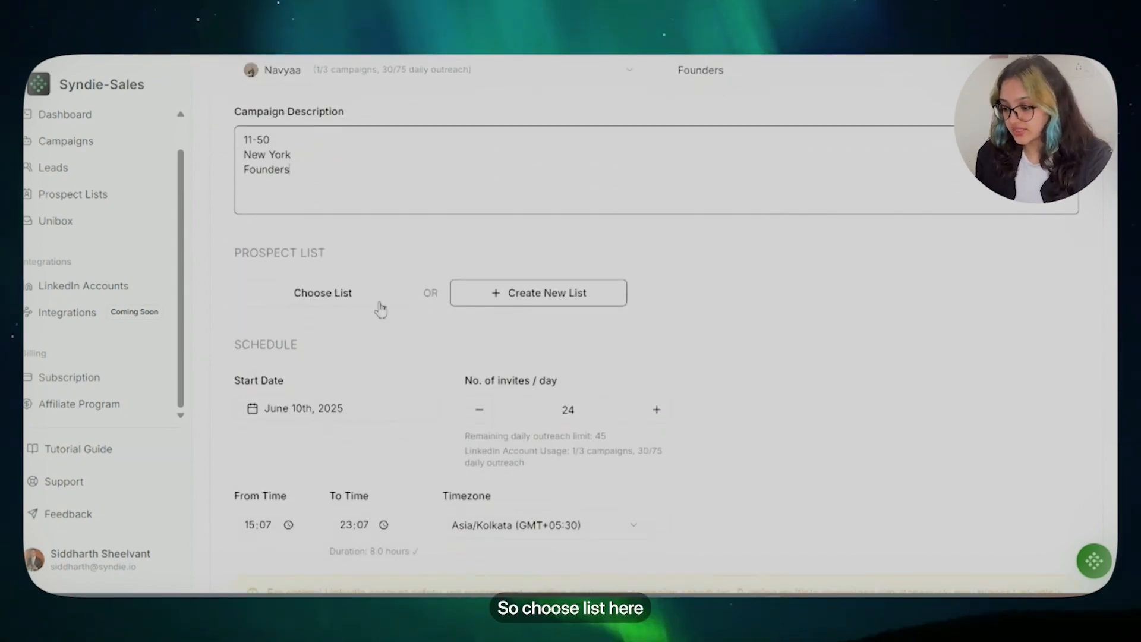
pyautogui.click(351, 293)
pyautogui.click(935, 143)
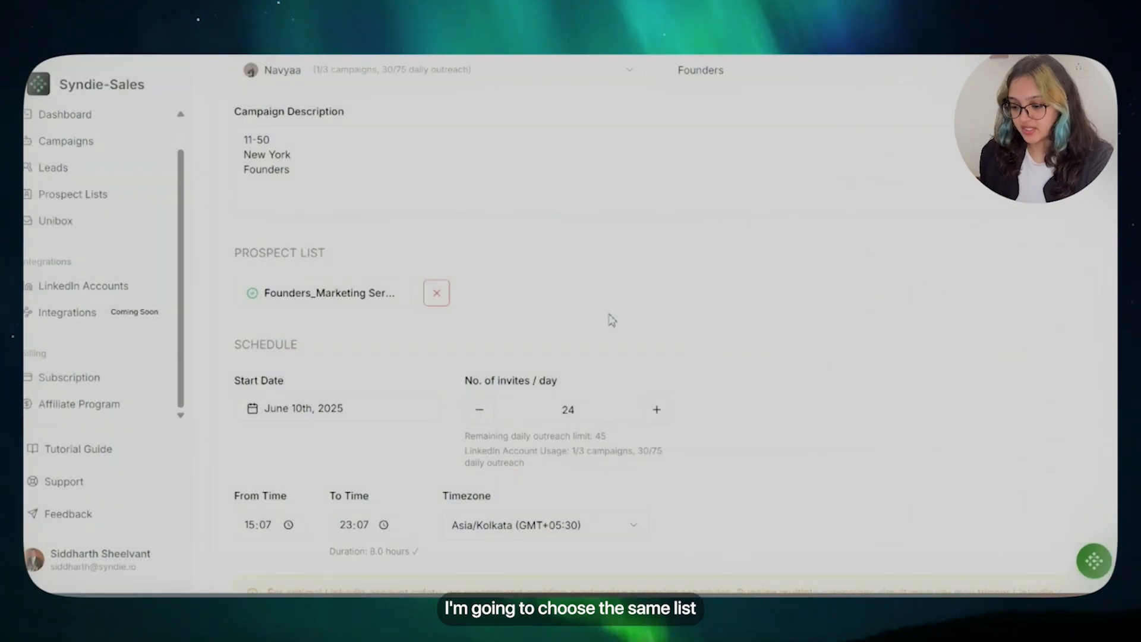
# Step: Set the number of invites per day to 25 and review the account usage and campaign duration notes
pyautogui.scroll(-1, 432, 387)
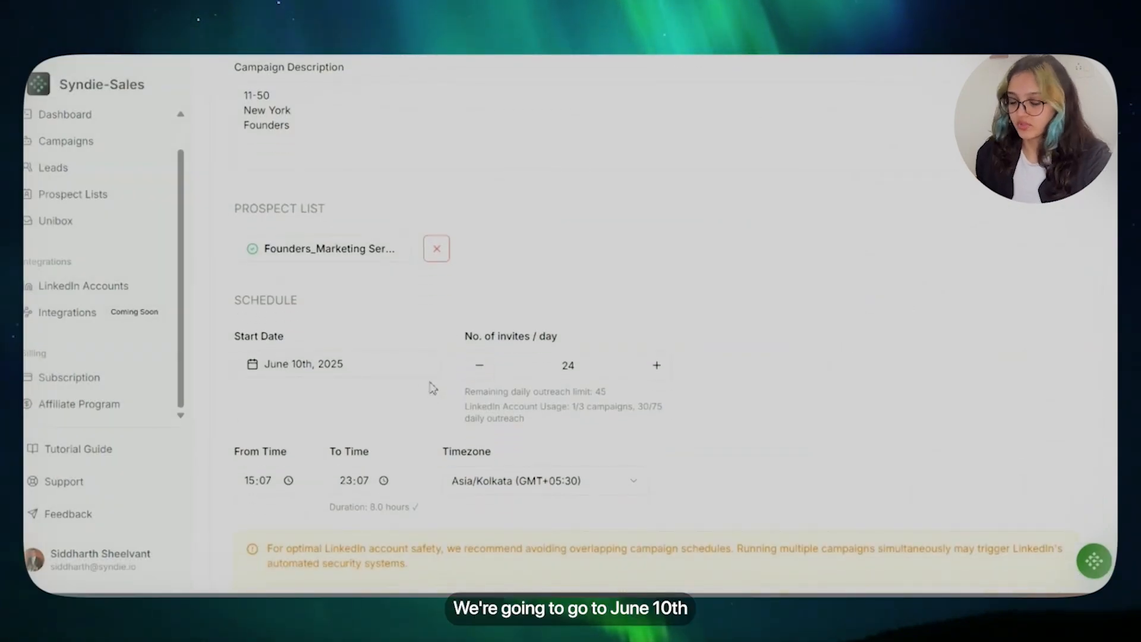
pyautogui.click(660, 366)
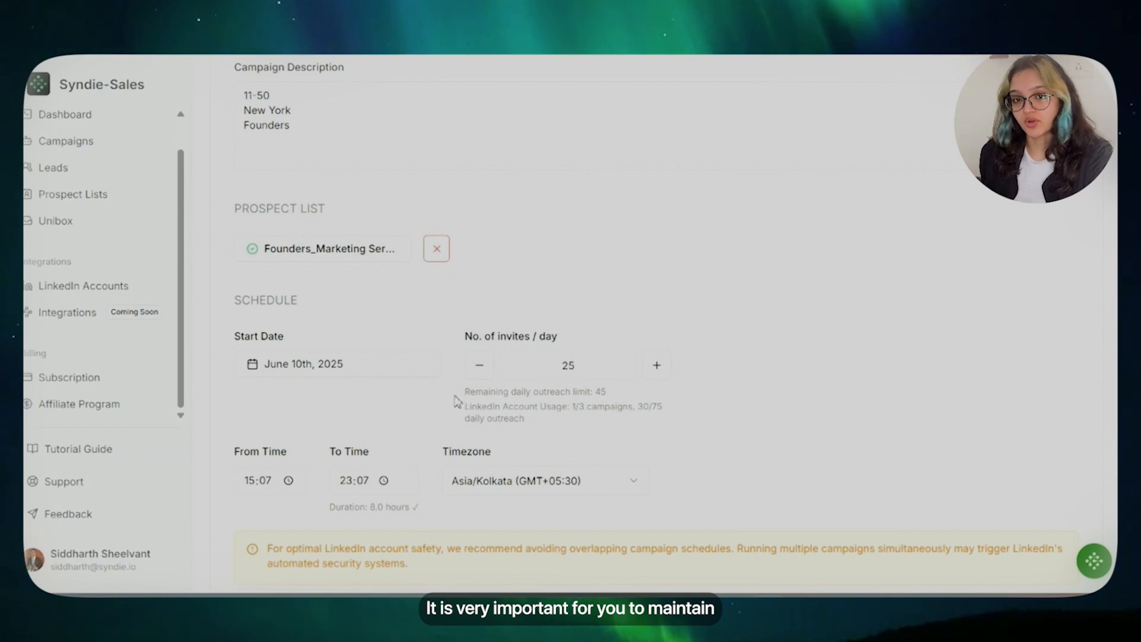
pyautogui.moveTo(466, 404); pyautogui.dragTo(654, 424)
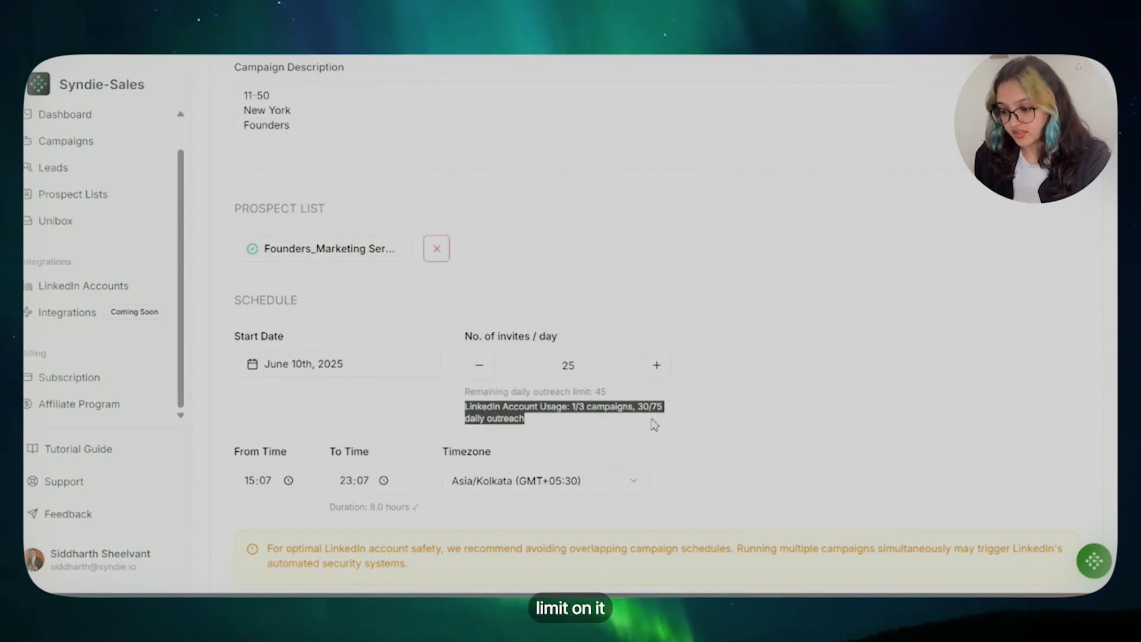
pyautogui.scroll(-3, 516, 451)
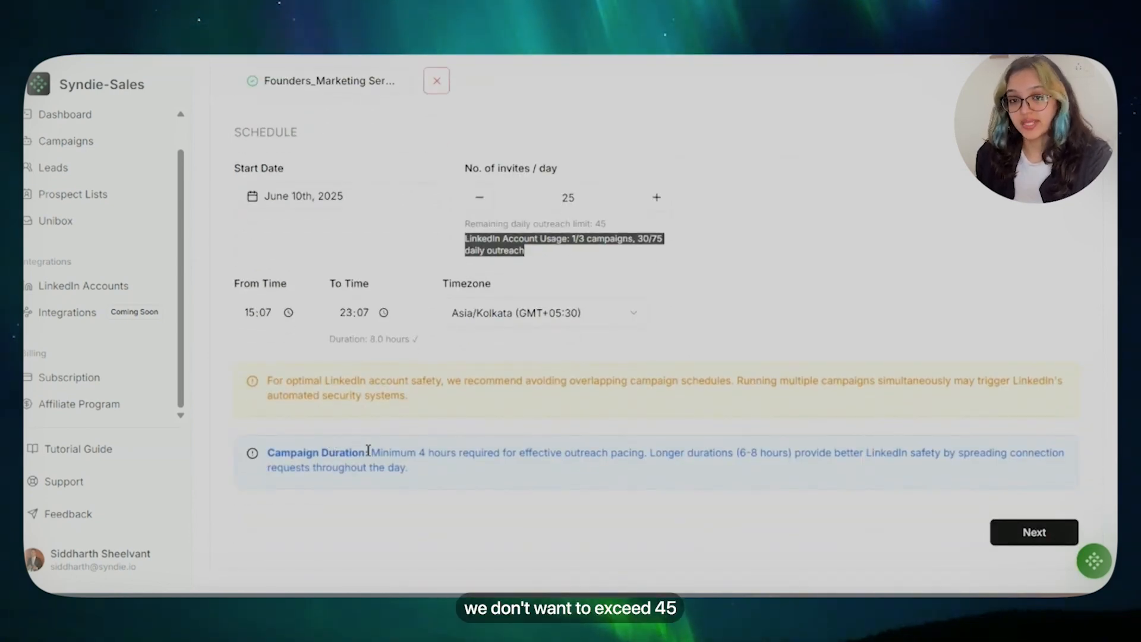
pyautogui.moveTo(369, 451); pyautogui.dragTo(420, 475)
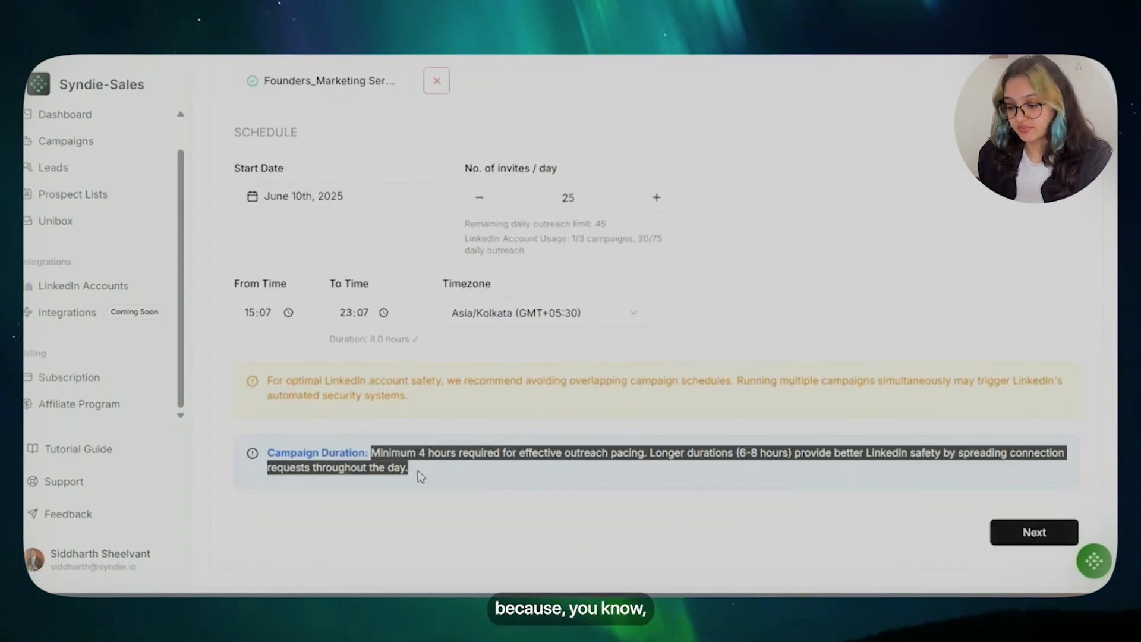
# Step: Look through the available timezone options for the campaign schedule
pyautogui.click(502, 311)
pyautogui.scroll(10, 553, 414)
pyautogui.scroll(15, 552, 414)
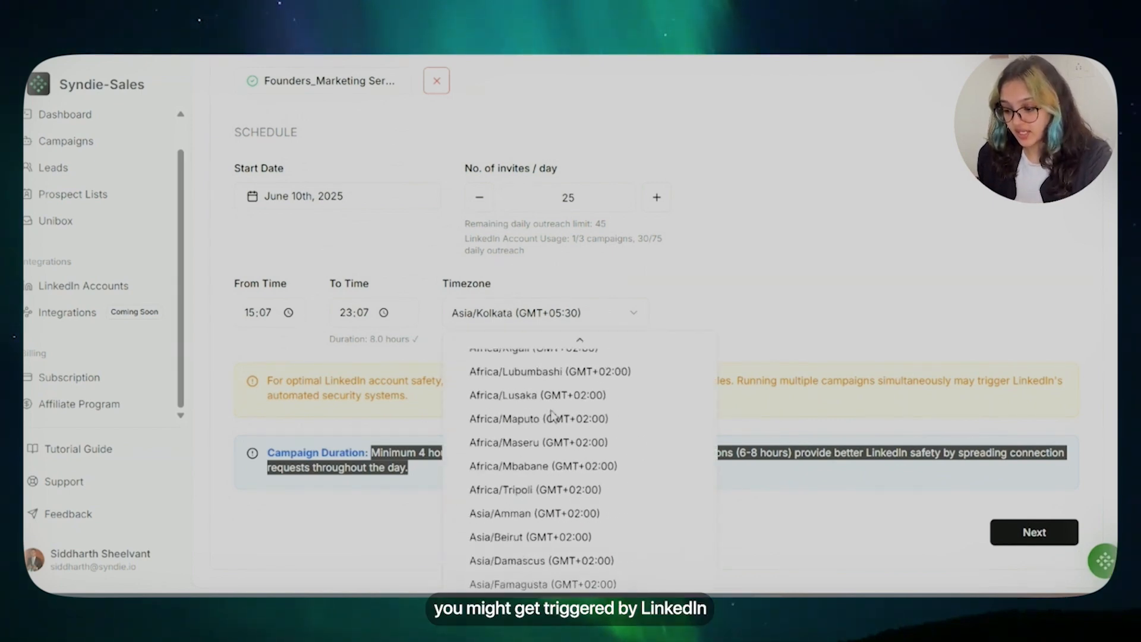
pyautogui.scroll(15, 553, 414)
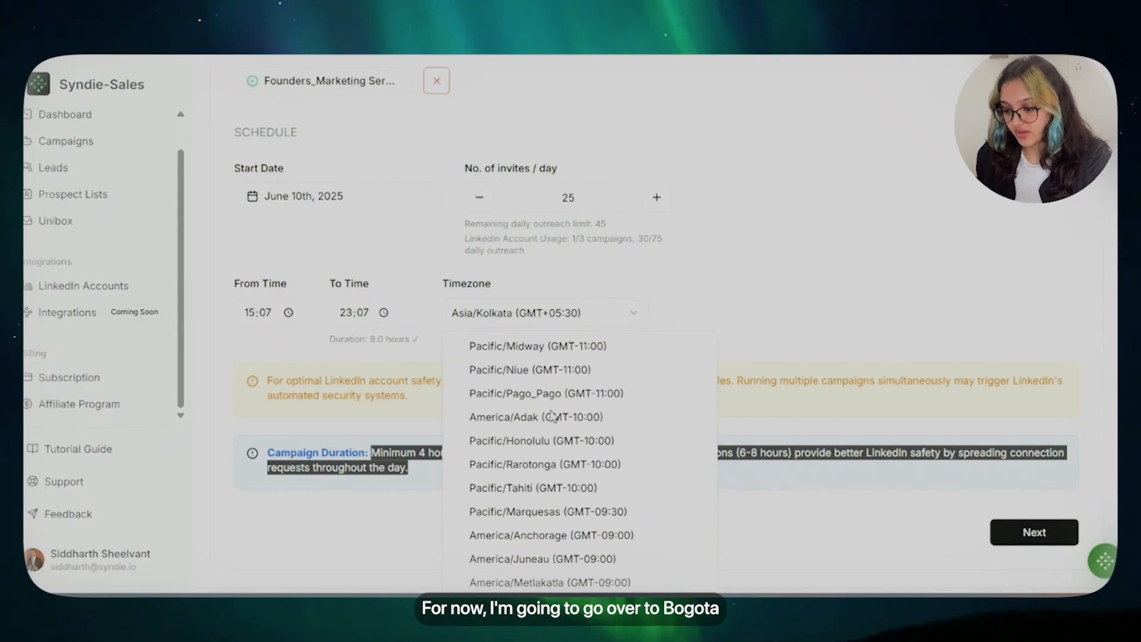
pyautogui.scroll(-20, 553, 416)
pyautogui.click(858, 526)
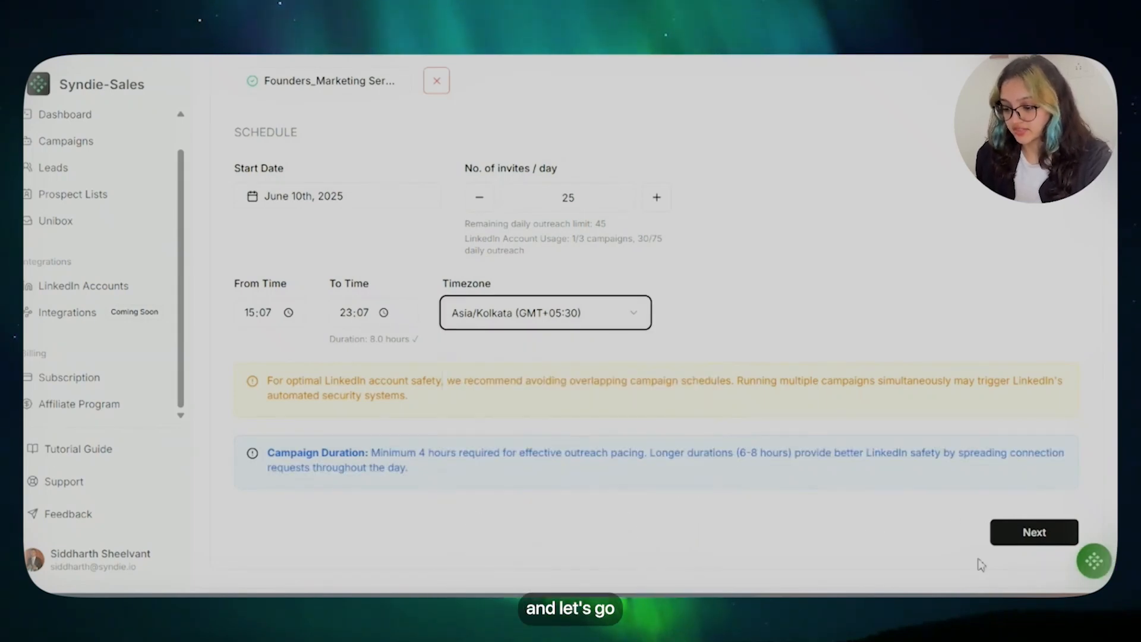
# Step: Submit the campaign details, add Visit Profile as the first flow step, and check its configuration
pyautogui.click(1034, 532)
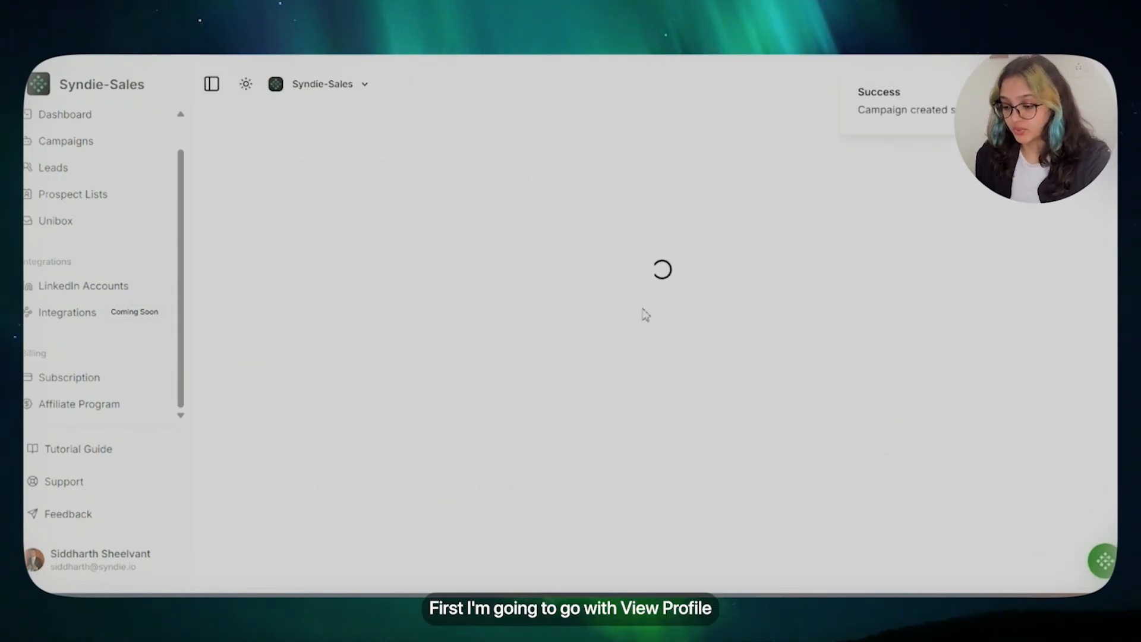
pyautogui.click(657, 371)
pyautogui.scroll(-1, 385, 393)
pyautogui.click(438, 366)
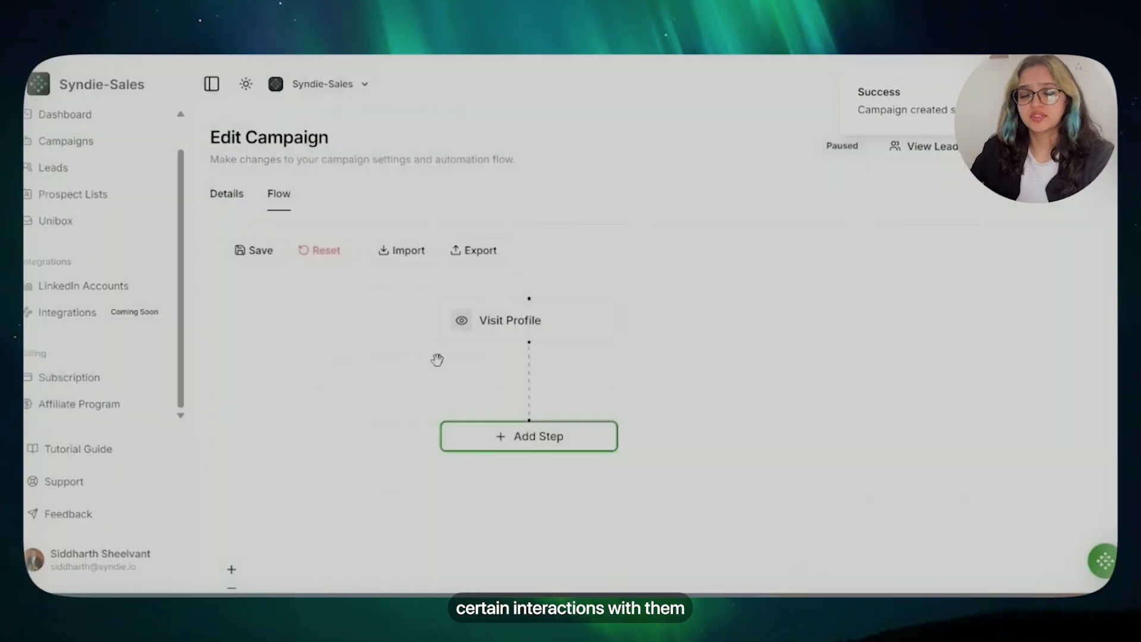
pyautogui.click(542, 331)
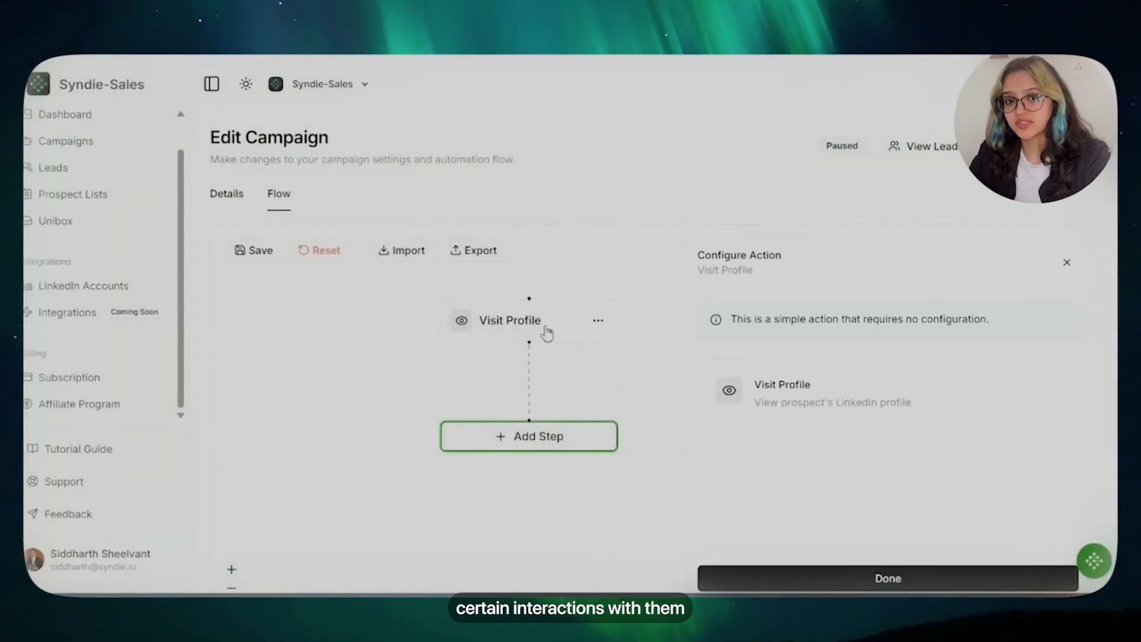
pyautogui.moveTo(763, 403); pyautogui.dragTo(917, 404)
pyautogui.click(1066, 262)
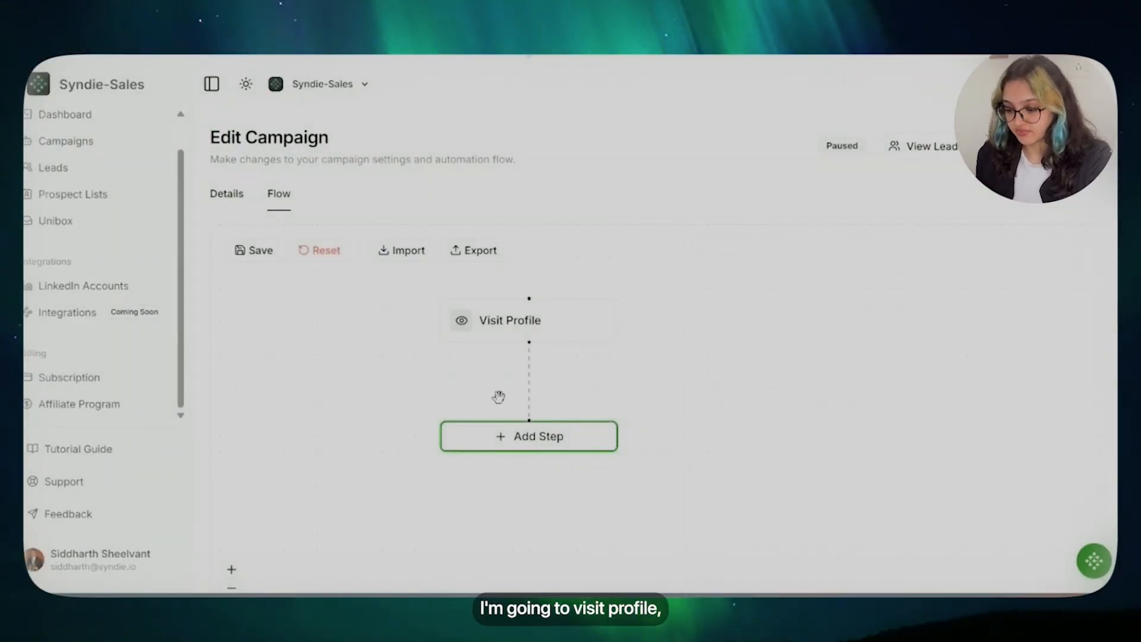
# Step: Add a Like Recent Post step after Visit Profile in the campaign flow
pyautogui.click(520, 436)
pyautogui.scroll(-2, 382, 380)
pyautogui.click(382, 374)
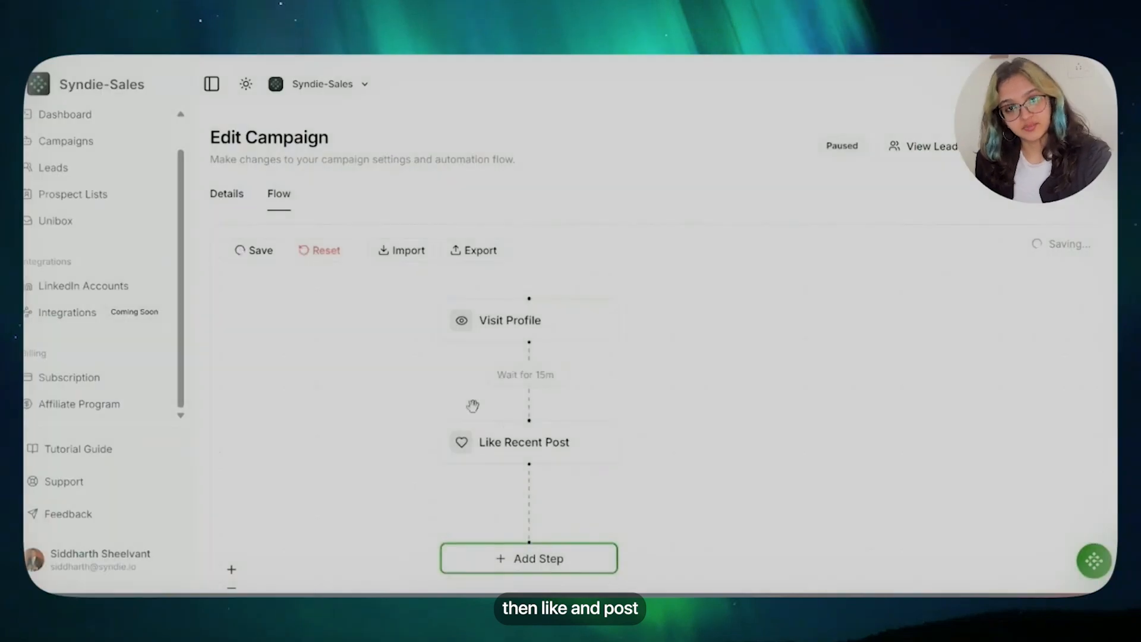
pyautogui.moveTo(688, 462); pyautogui.dragTo(754, 404)
# Step: Configure the Like Recent Post step to like 2 posts from within the last 15 days
pyautogui.click(645, 354)
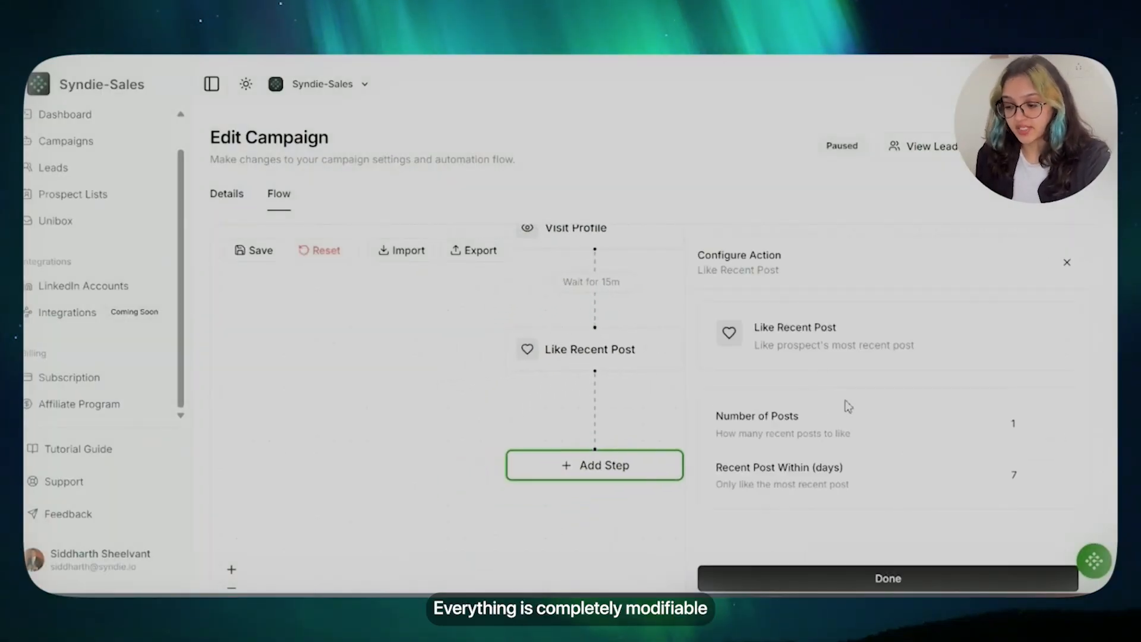
pyautogui.click(1045, 420)
pyautogui.scroll(-1, 979, 482)
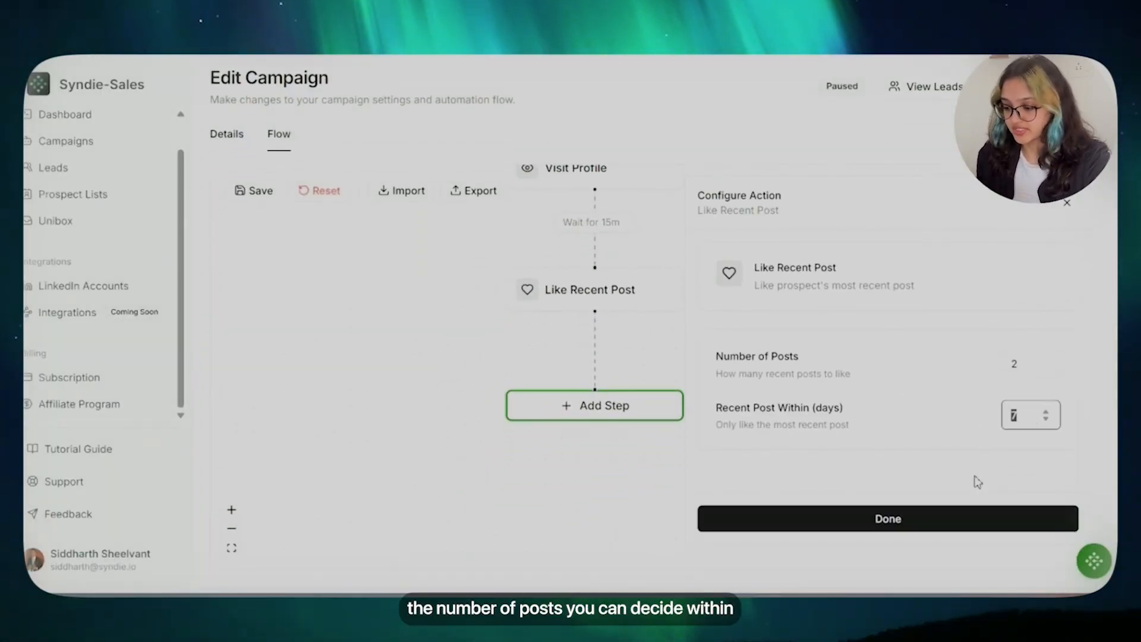
pyautogui.click(1046, 412)
pyautogui.click(1046, 413)
pyautogui.click(1046, 412)
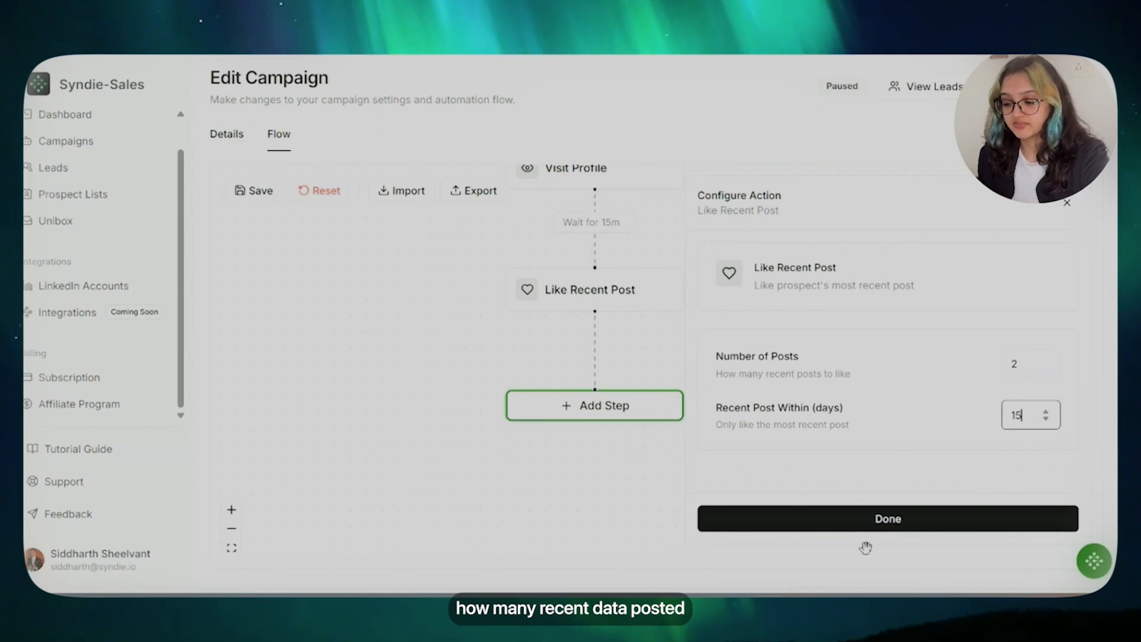
pyautogui.click(864, 520)
# Step: Add a Comment on Post step after Like Recent Post and set its number of posts to 2
pyautogui.click(553, 407)
pyautogui.scroll(-3, 448, 430)
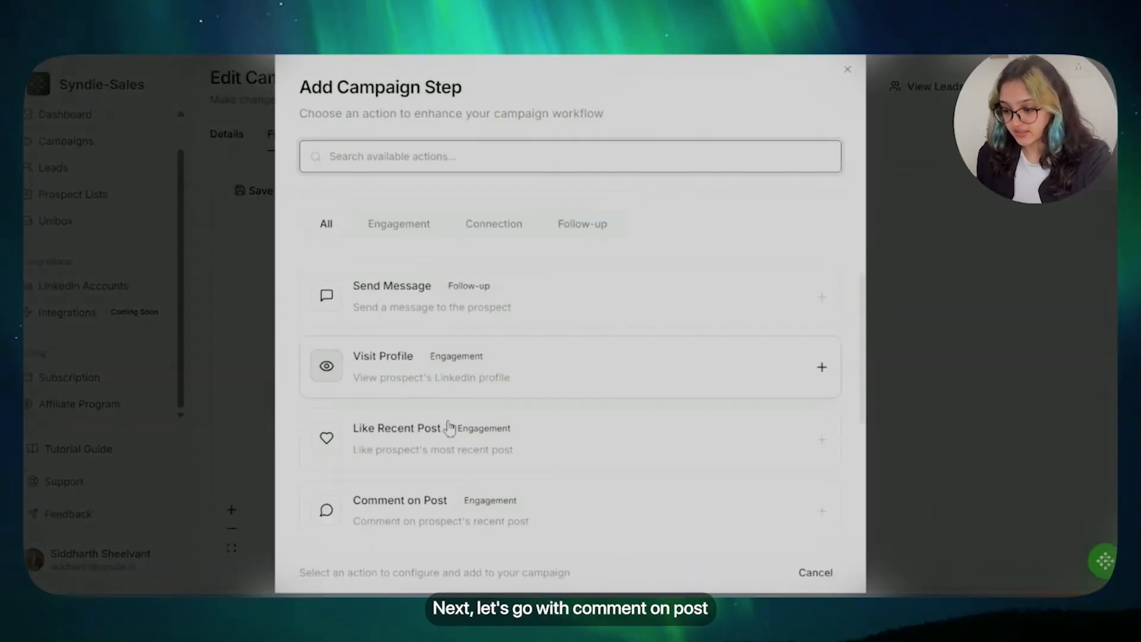
pyautogui.click(437, 371)
pyautogui.click(593, 419)
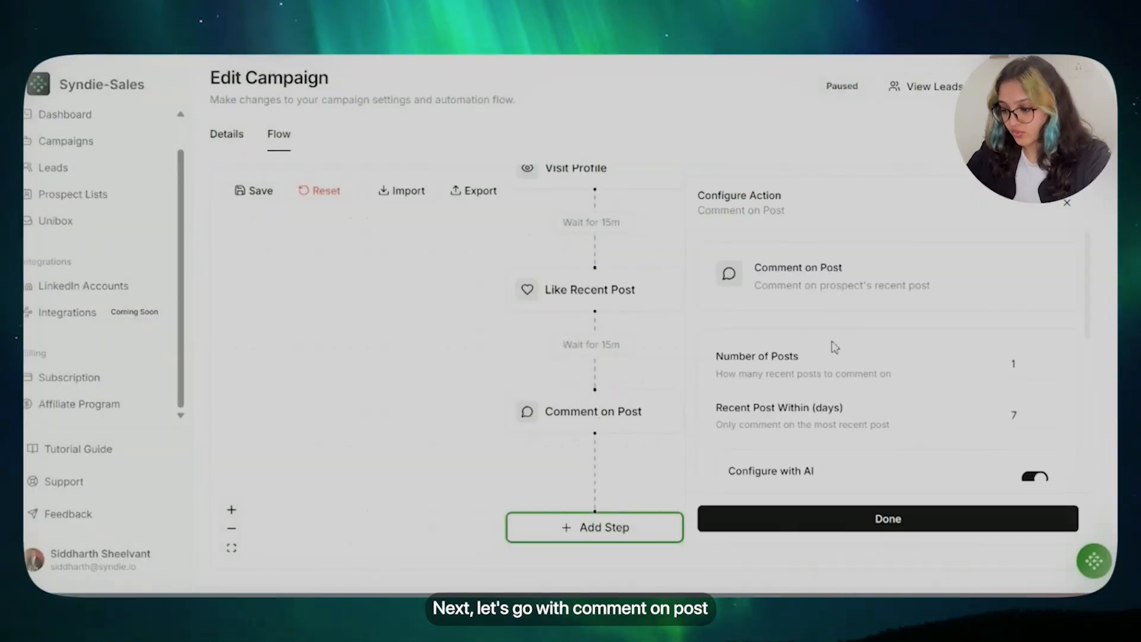
pyautogui.scroll(-3, 831, 346)
pyautogui.scroll(1, 1019, 292)
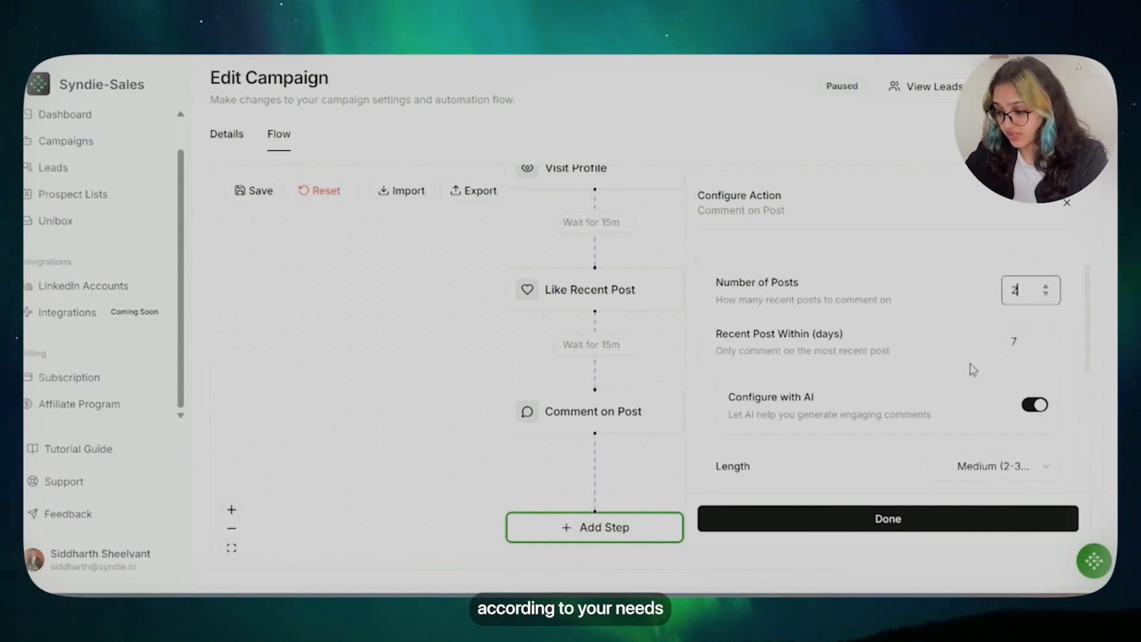
# Step: Turn off AI for the comment and insert the first_name, full_name, company_name and job_title variables into the custom comment
pyautogui.scroll(-1, 1004, 350)
pyautogui.click(1034, 331)
pyautogui.scroll(-2, 843, 350)
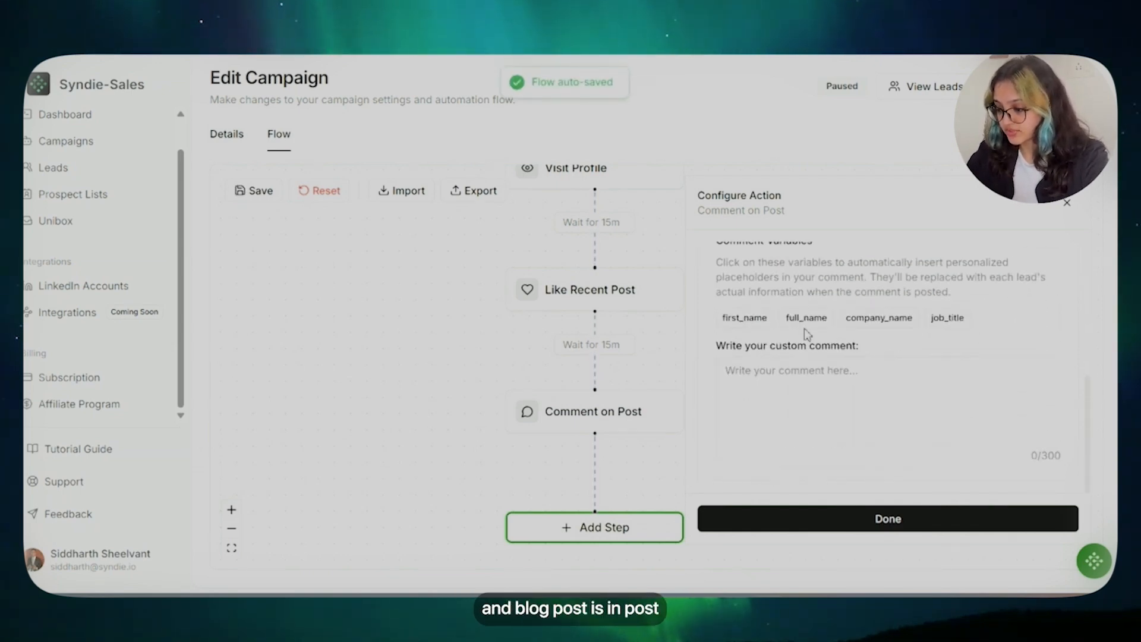
pyautogui.scroll(1, 789, 309)
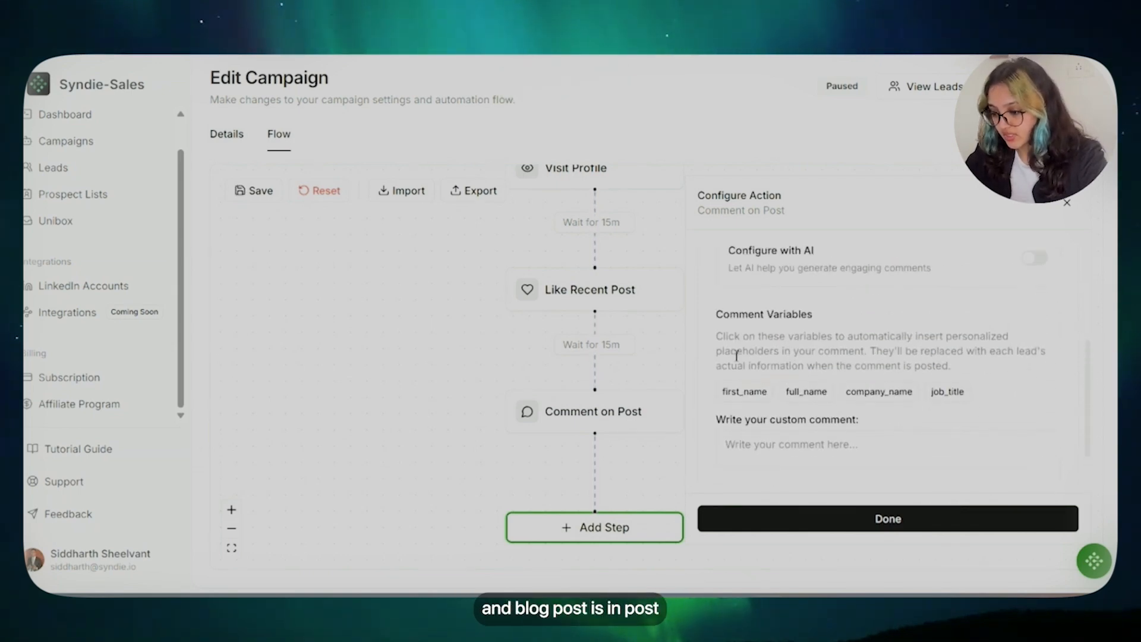
pyautogui.click(748, 392)
pyautogui.click(805, 392)
pyautogui.click(880, 392)
pyautogui.click(947, 392)
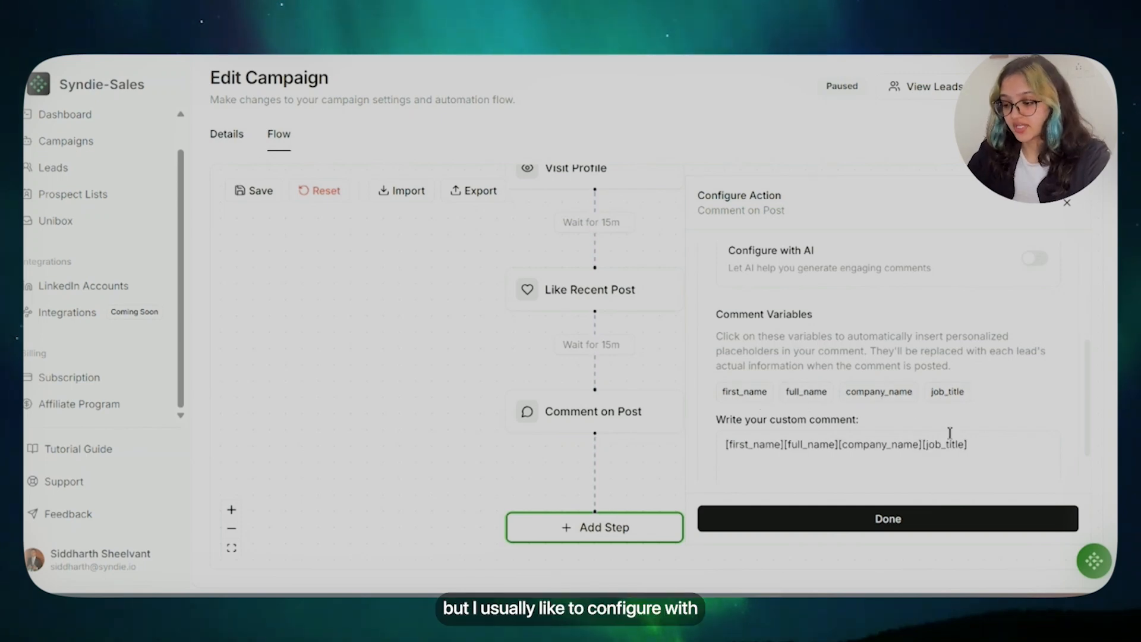
# Step: Clear the variables from the custom comment and turn AI configuration back on
pyautogui.moveTo(980, 442); pyautogui.dragTo(707, 446)
pyautogui.press('BackSpace')
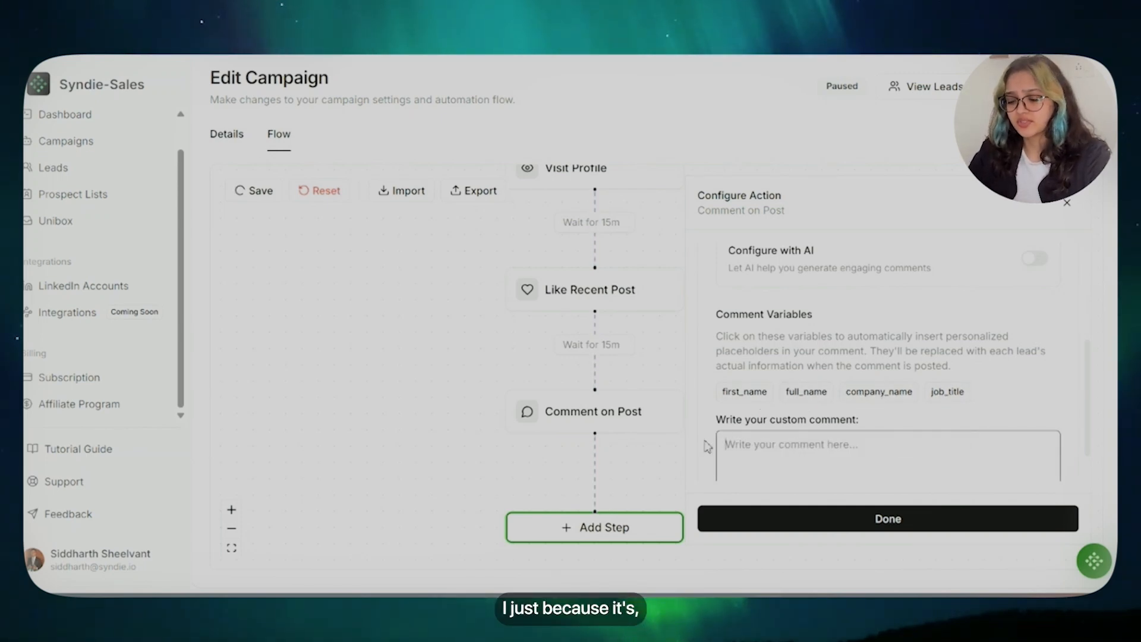
pyautogui.click(1035, 259)
# Step: Review the length and tone options for the AI-generated comment
pyautogui.scroll(-2, 841, 347)
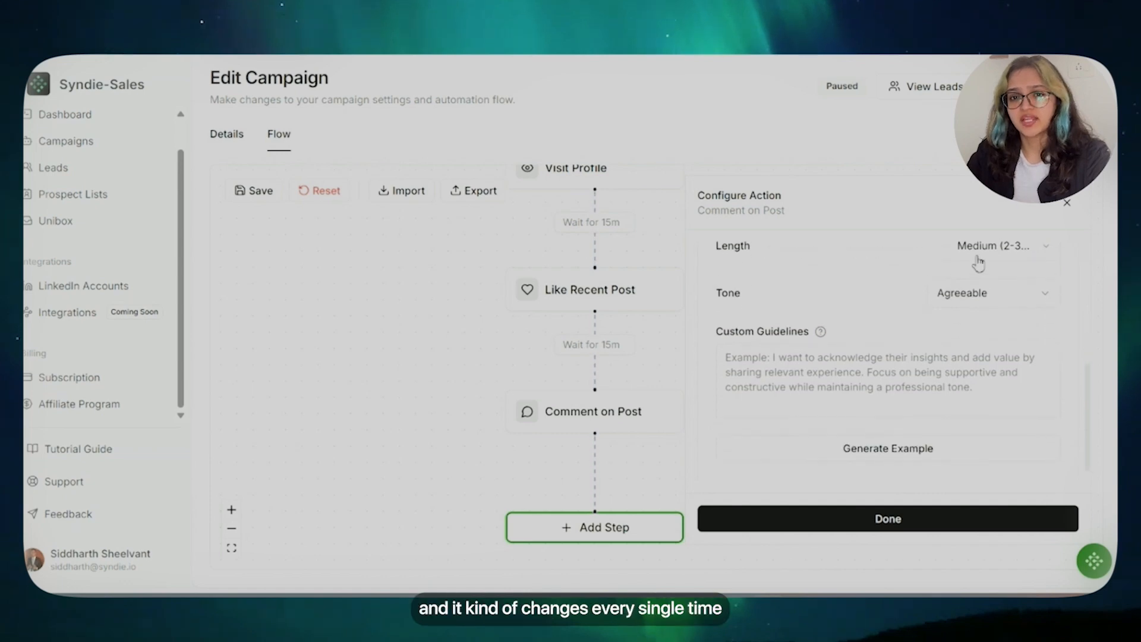
pyautogui.click(978, 253)
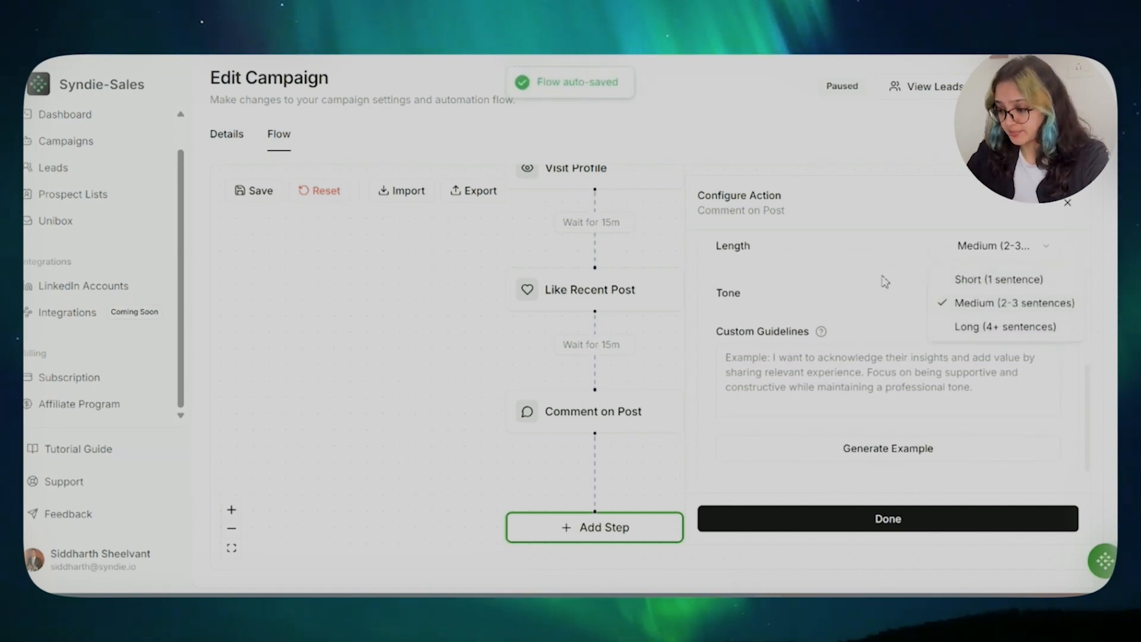
pyautogui.click(884, 266)
pyautogui.click(982, 294)
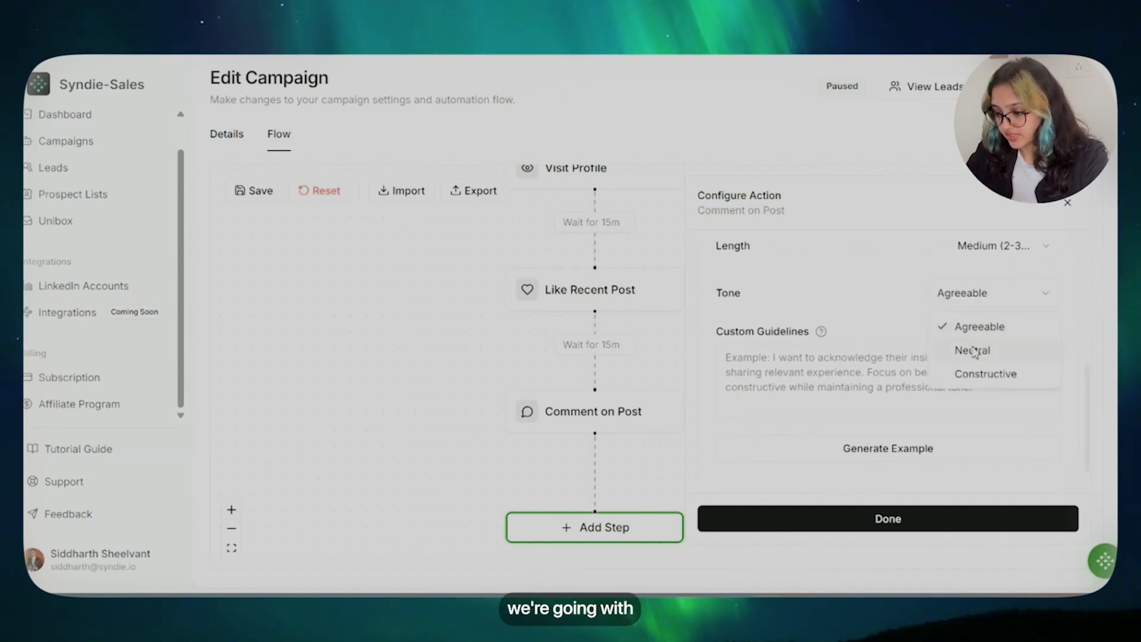
pyautogui.click(852, 359)
# Step: Set the comment's custom guidelines to "I want to acknowledge the problems in industry_pain_points and show agreeance to their post."
pyautogui.click(851, 365)
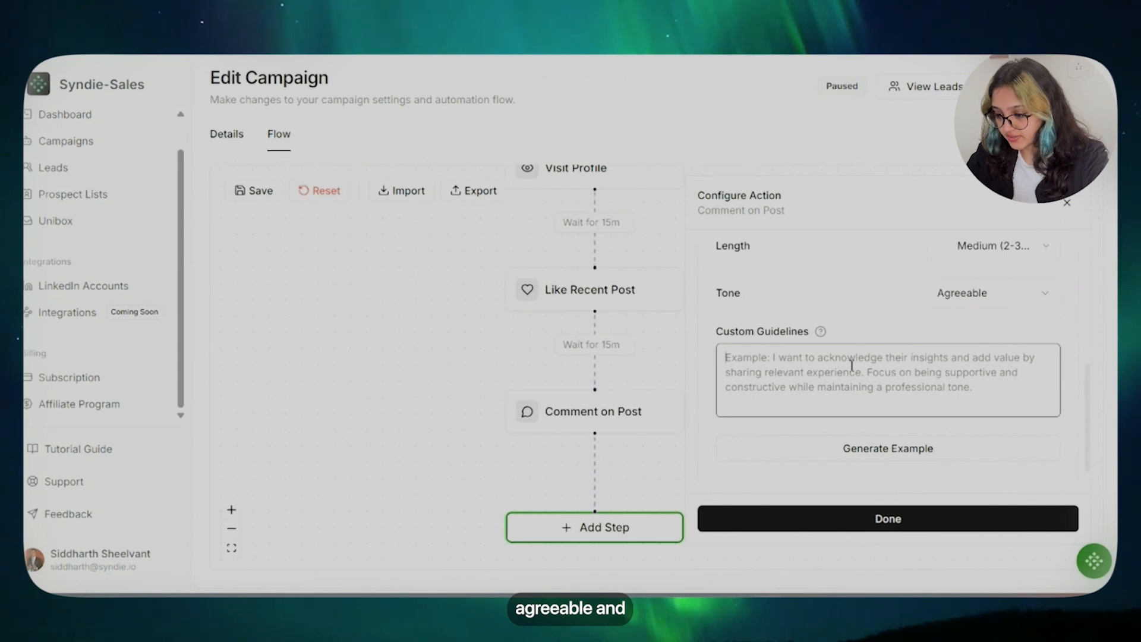
pyautogui.write('I want to acknowle')
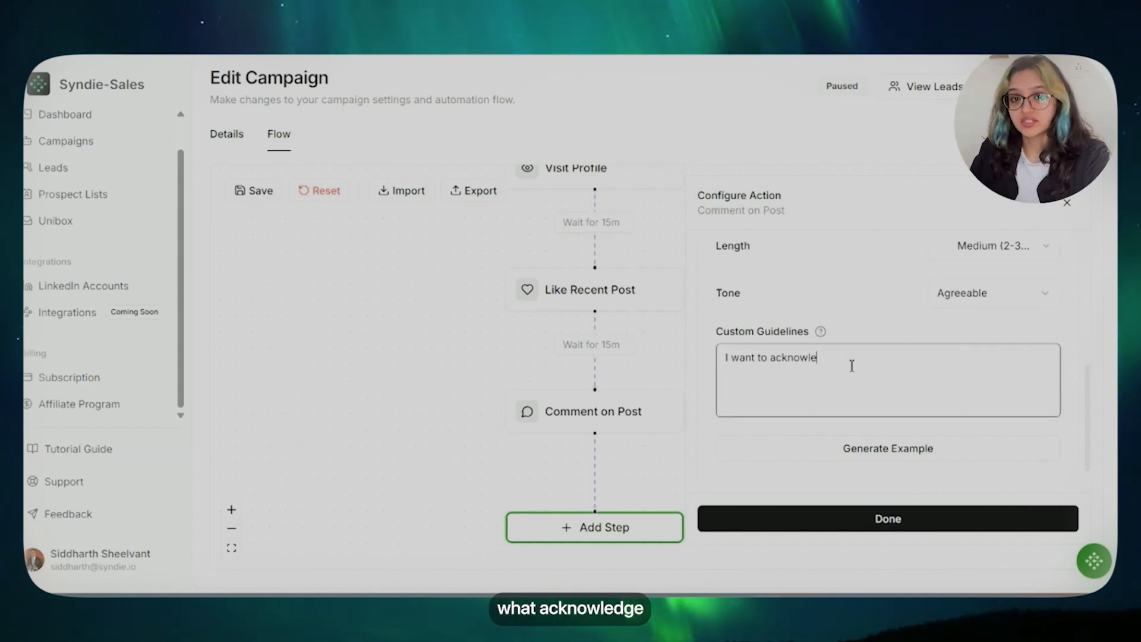
pyautogui.write('dge the problems in industry pain points and s')
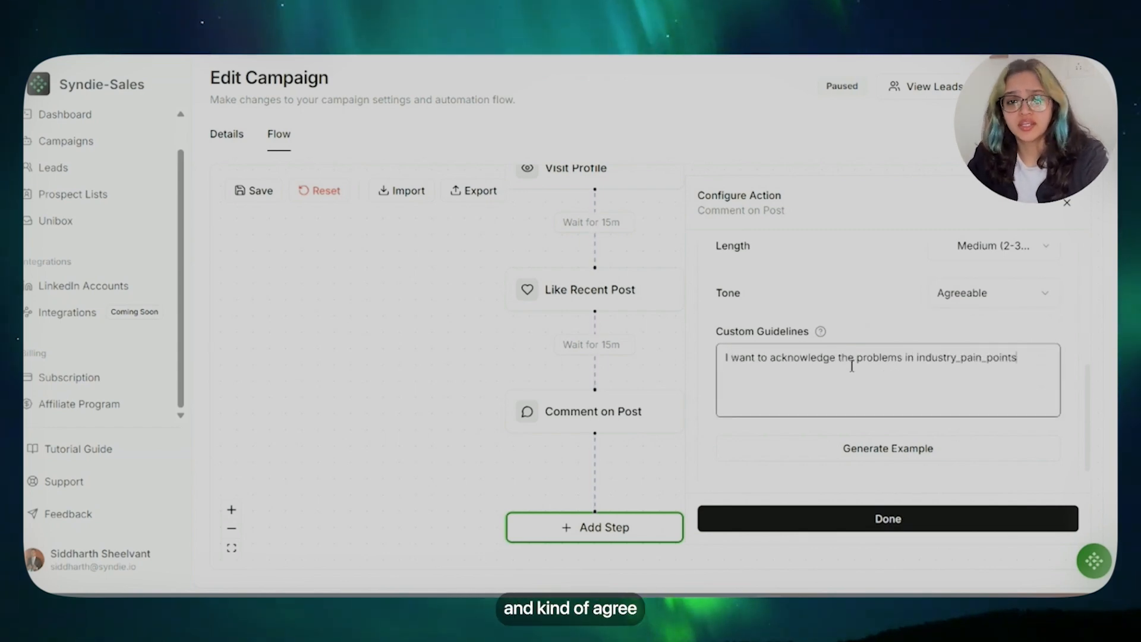
pyautogui.write('how agreeance to their post.')
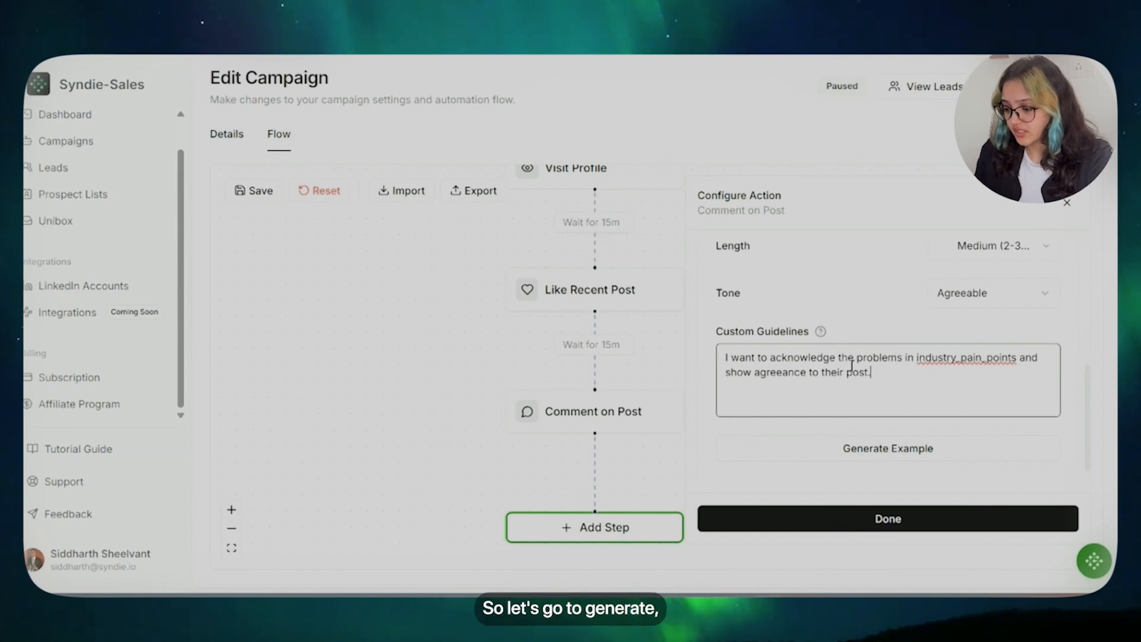
# Step: Generate an example comment, read it through, and finish configuring the Comment on Post step
pyautogui.scroll(-1, 851, 364)
pyautogui.click(887, 396)
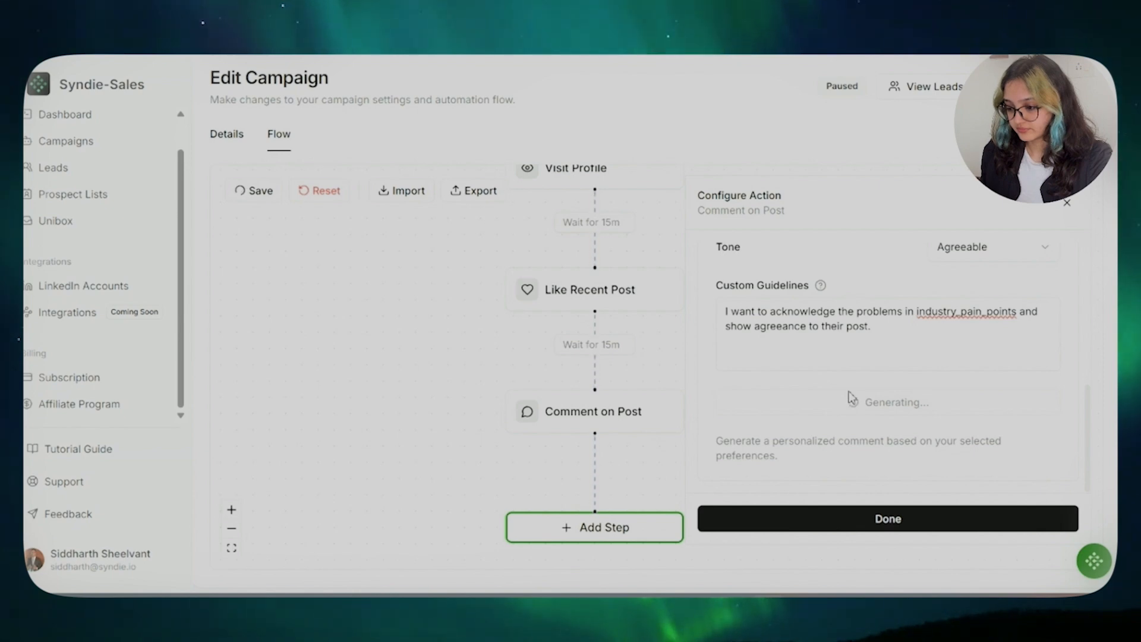
pyautogui.scroll(-6, 852, 400)
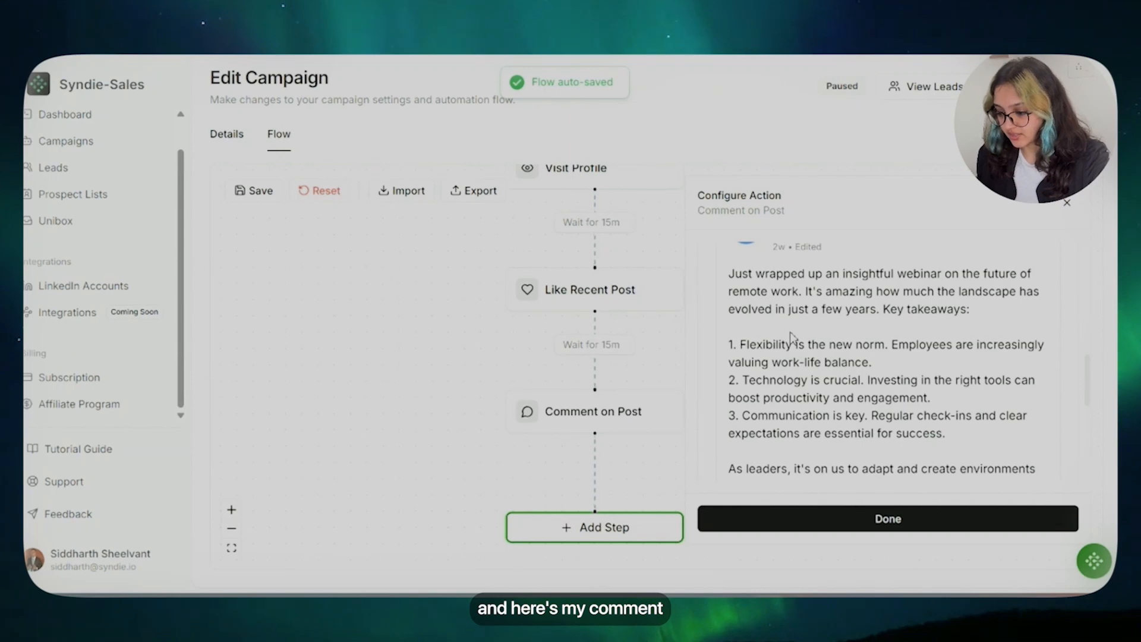
pyautogui.scroll(-5, 791, 336)
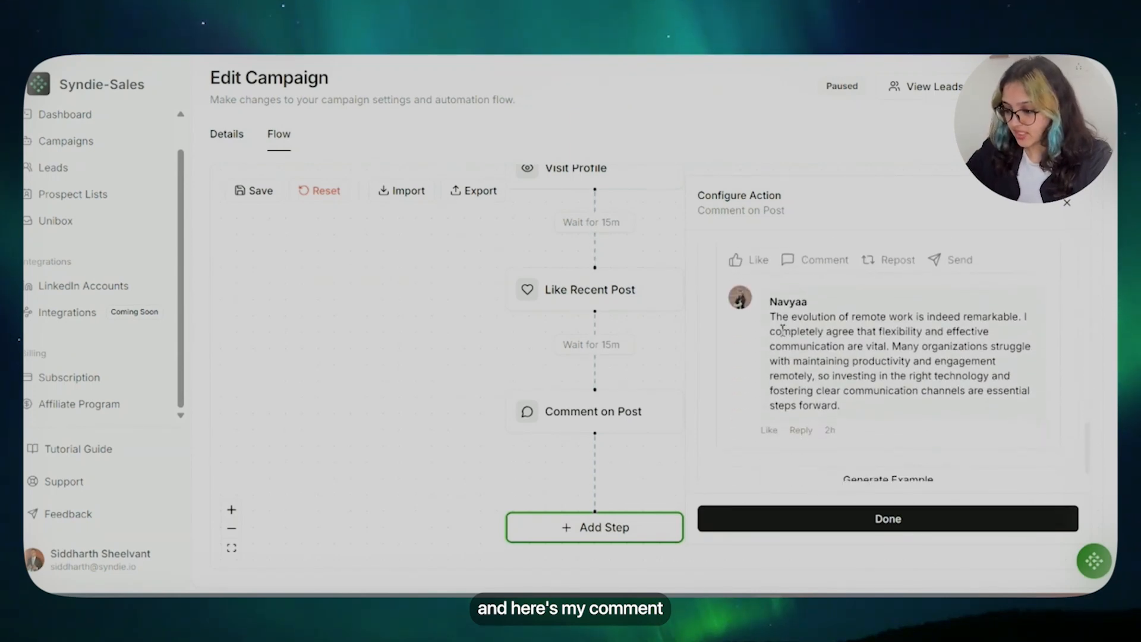
pyautogui.moveTo(773, 317); pyautogui.dragTo(858, 415)
pyautogui.scroll(-3, 859, 415)
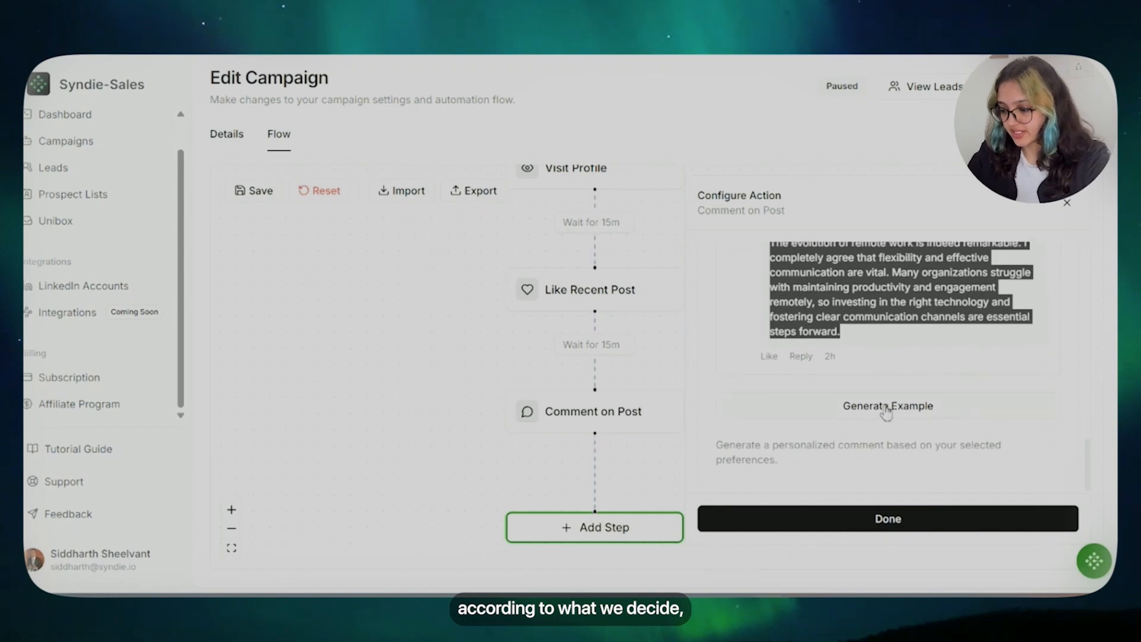
pyautogui.click(877, 516)
# Step: Add a Send Connection Request step after Comment on Post in the campaign flow
pyautogui.click(627, 511)
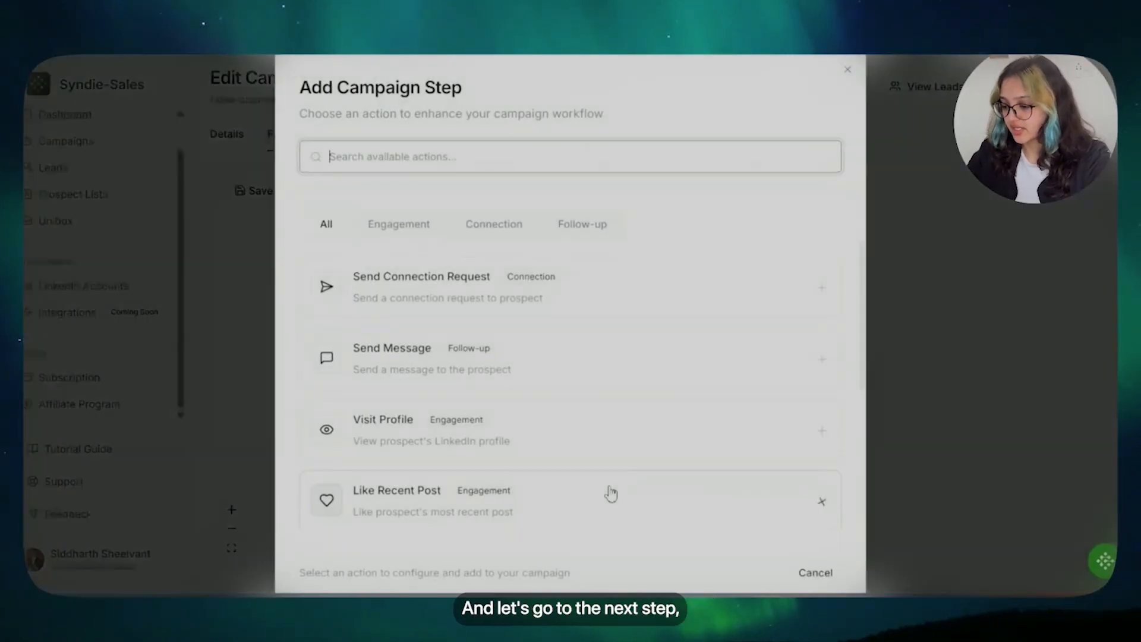
pyautogui.scroll(-1, 528, 350)
pyautogui.scroll(1, 525, 315)
pyautogui.click(524, 304)
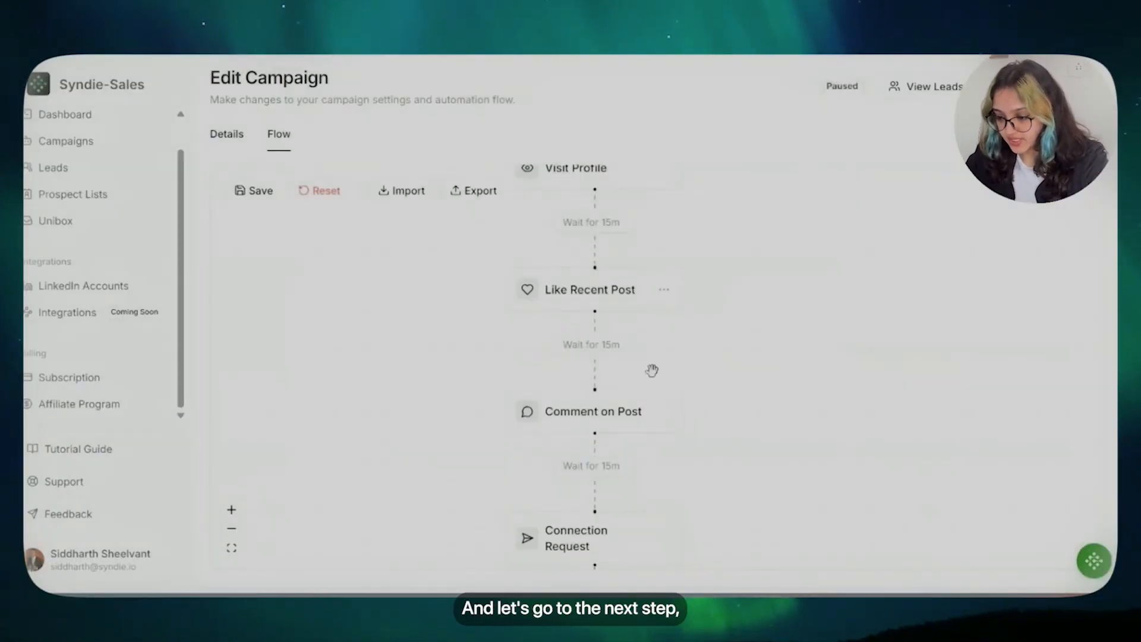
pyautogui.moveTo(755, 492); pyautogui.dragTo(751, 251)
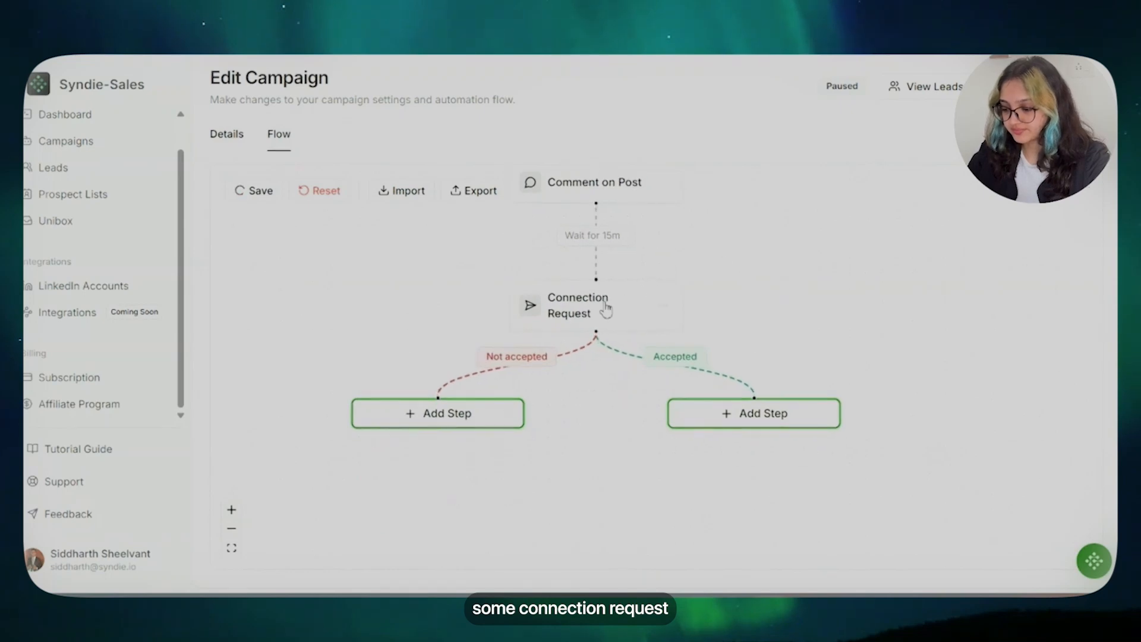
# Step: Open the Connection Request configuration and compare its custom message option with the AI guidelines
pyautogui.click(606, 308)
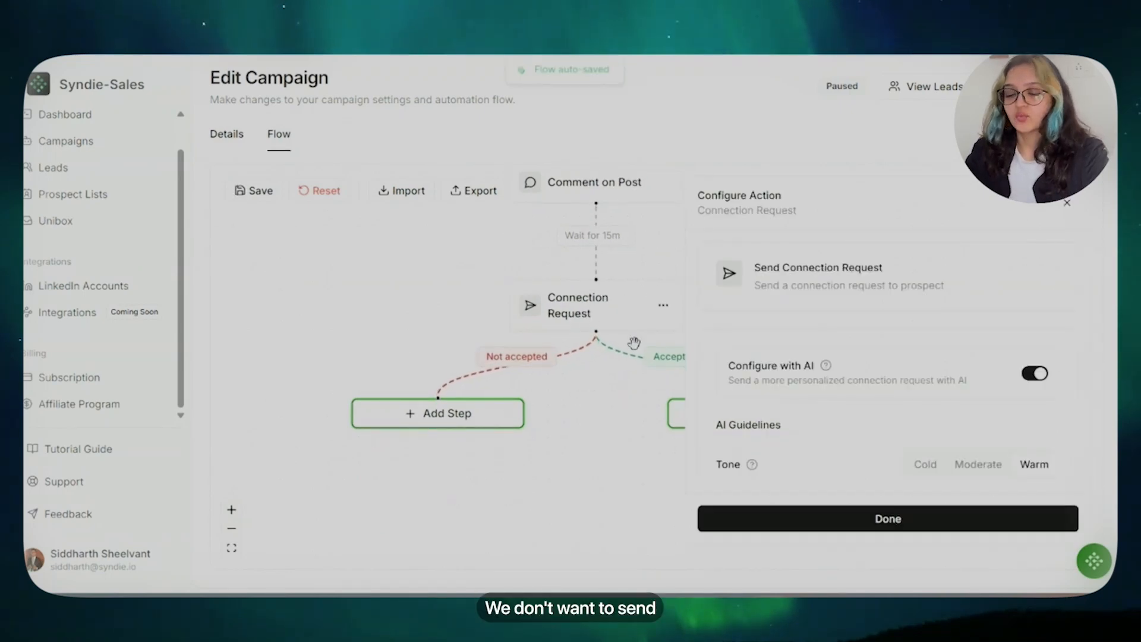
pyautogui.click(1031, 371)
pyautogui.scroll(-3, 808, 361)
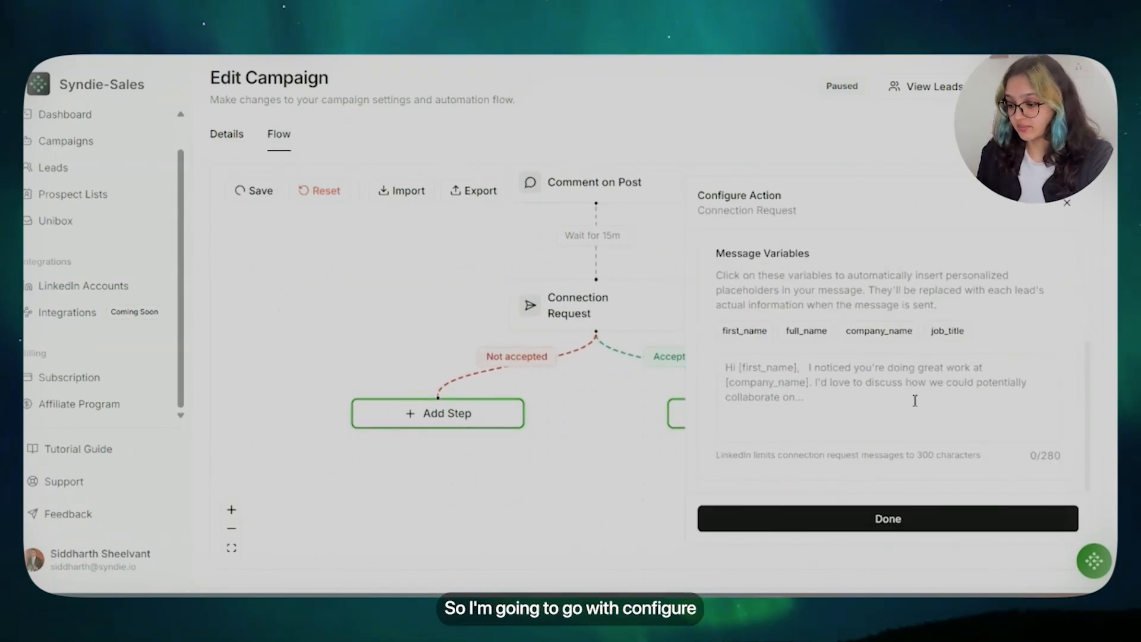
pyautogui.scroll(3, 945, 380)
pyautogui.click(1032, 350)
pyautogui.scroll(-3, 854, 369)
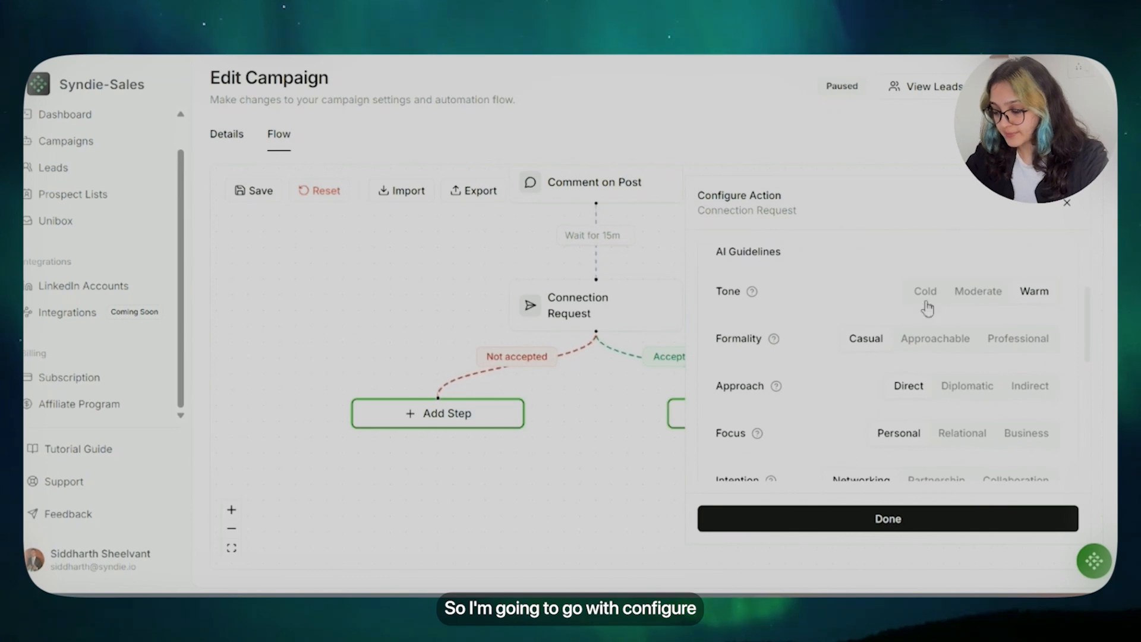
# Step: Set the connection request's AI guidelines to Moderate tone, Professional formality, Business focus and Partnership intention
pyautogui.click(961, 302)
pyautogui.scroll(-1, 915, 326)
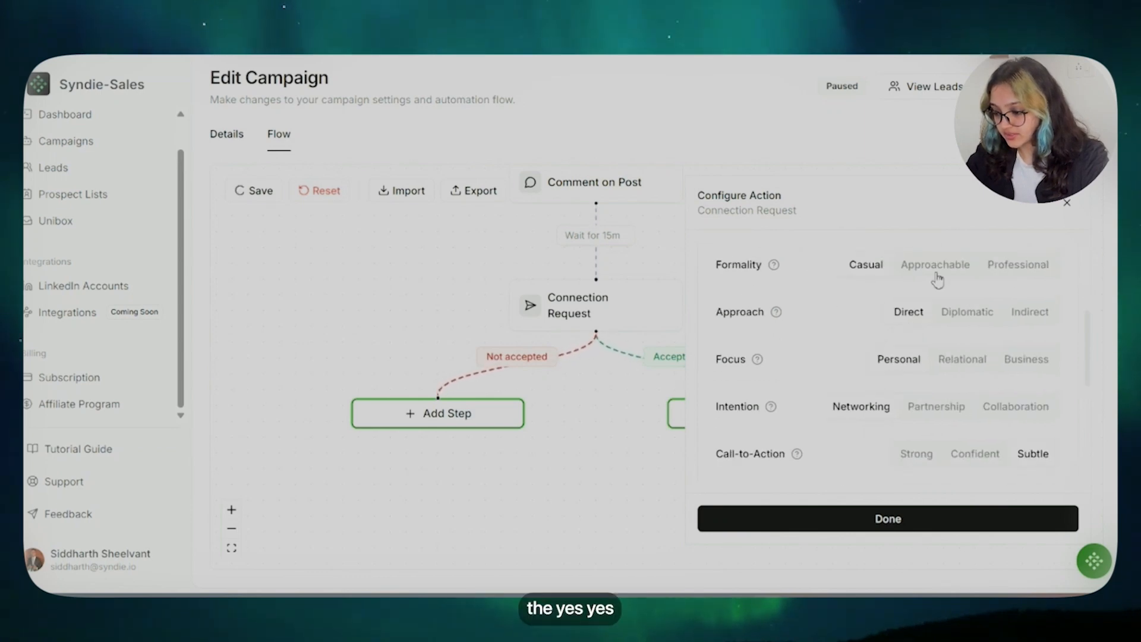
pyautogui.click(1051, 277)
pyautogui.scroll(-1, 744, 403)
pyautogui.scroll(1, 820, 356)
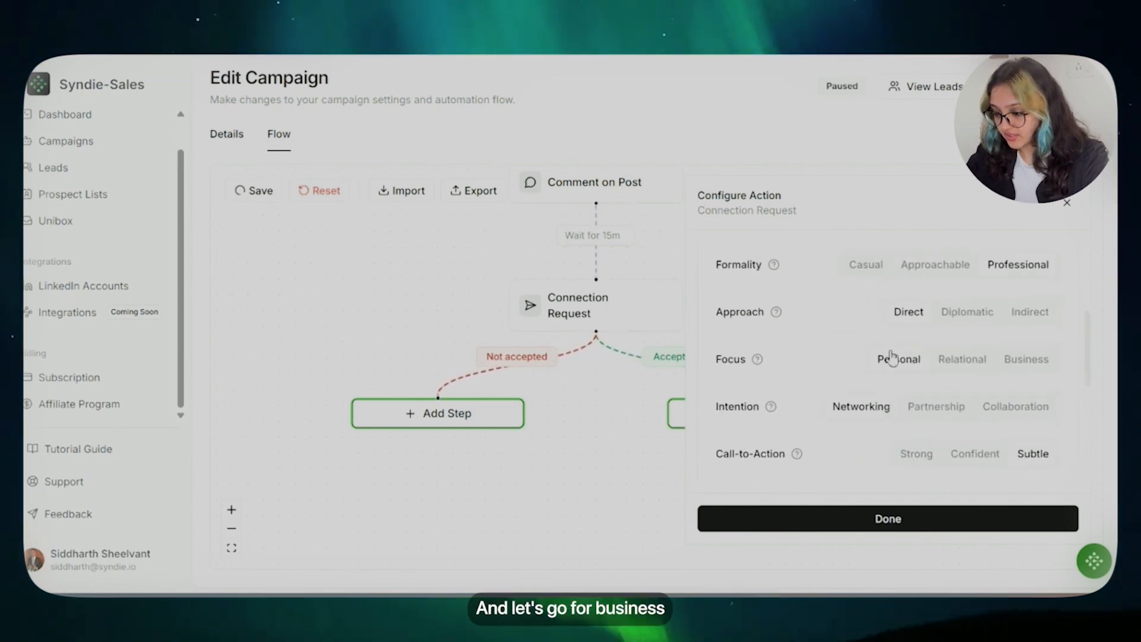
pyautogui.click(1016, 360)
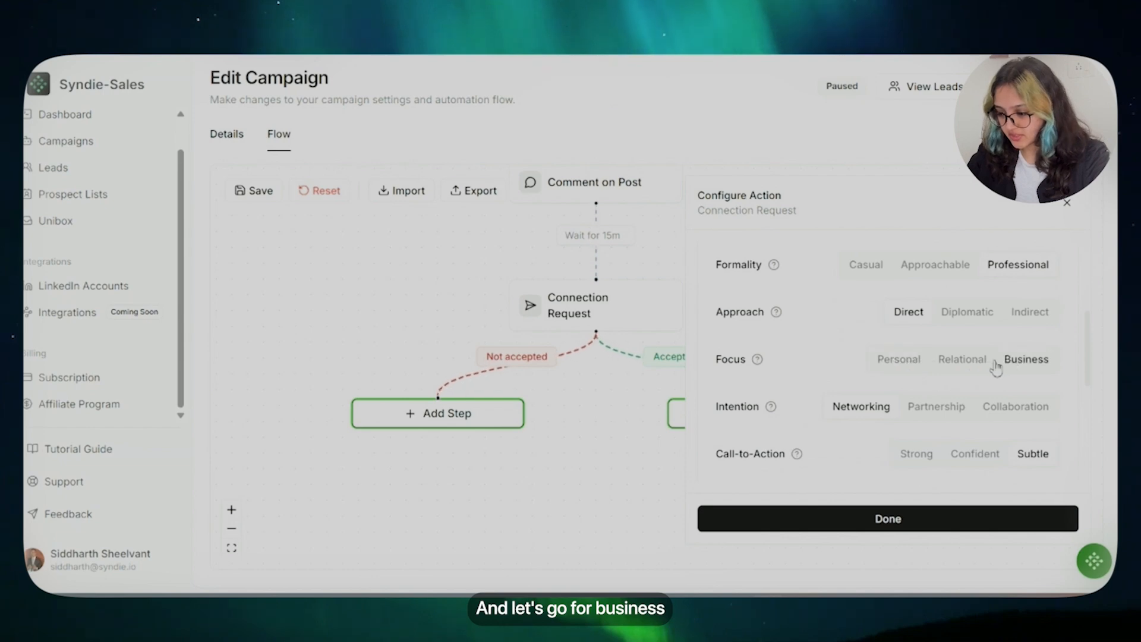
pyautogui.scroll(-1, 893, 345)
pyautogui.click(924, 333)
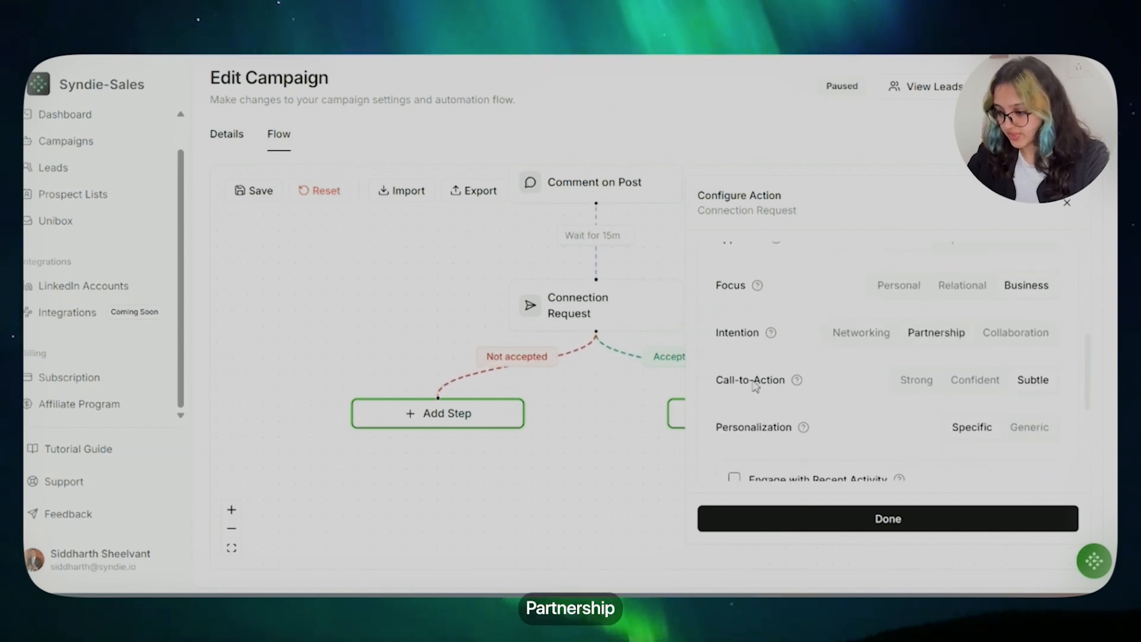
# Step: Enable Engage with Recent Activity for the connection request
pyautogui.scroll(-1, 923, 344)
pyautogui.scroll(-1, 810, 349)
pyautogui.click(734, 331)
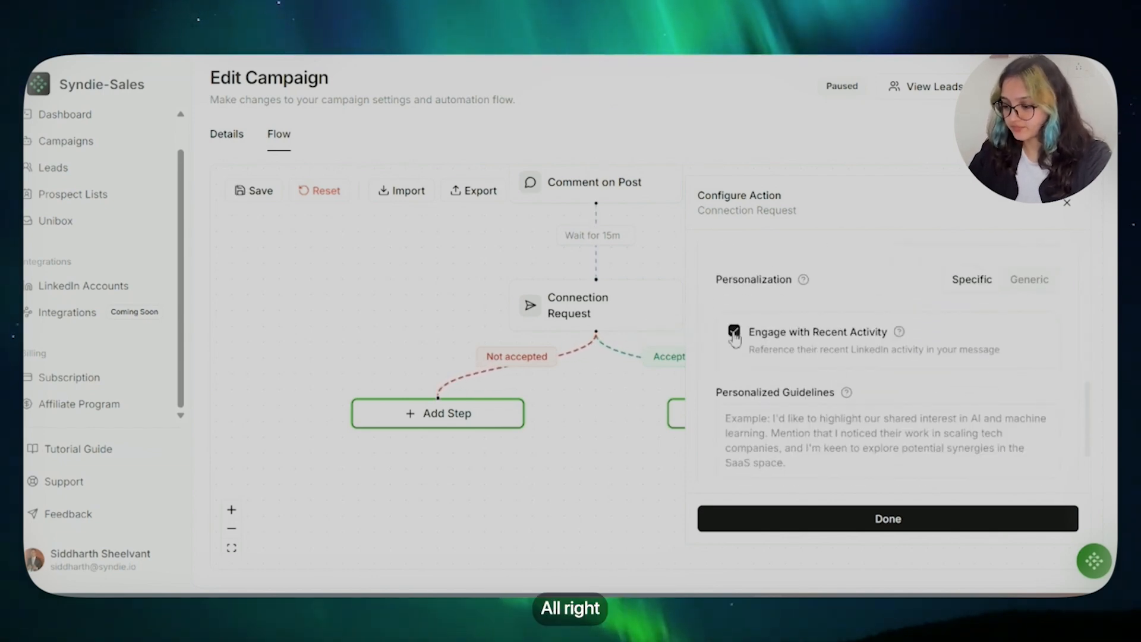
pyautogui.moveTo(901, 332)
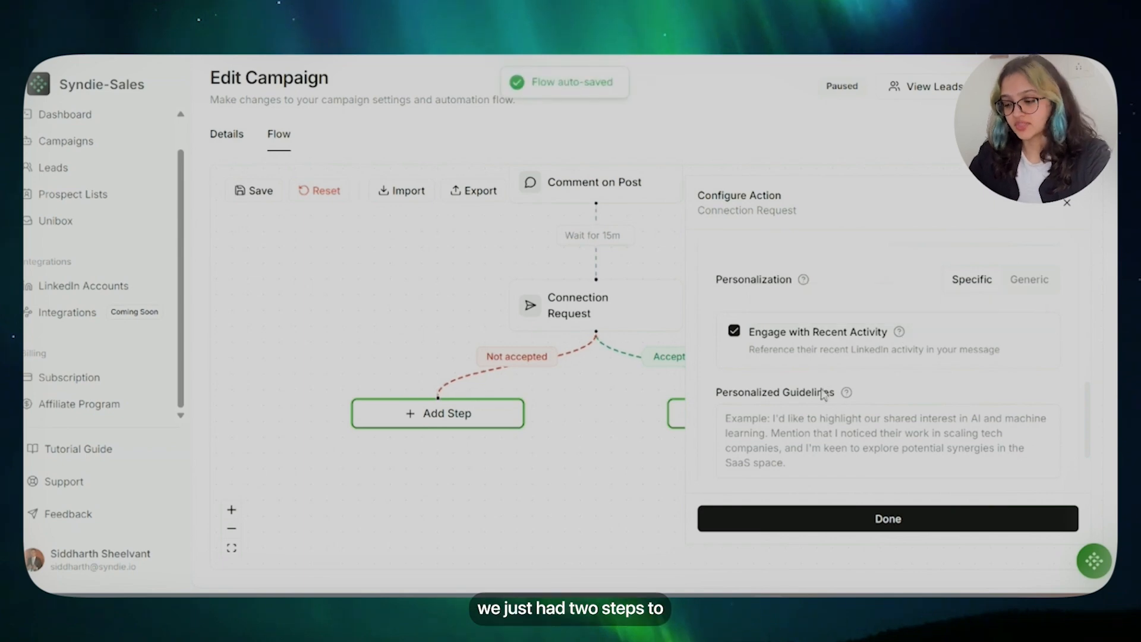
# Step: Set Personalized Guidelines to "I would like to highlight our shared interest for industry_pain_points. And finally mention I am working on something which might help them tackle them."
pyautogui.scroll(-1, 832, 357)
pyautogui.click(829, 365)
pyautogui.write('I')
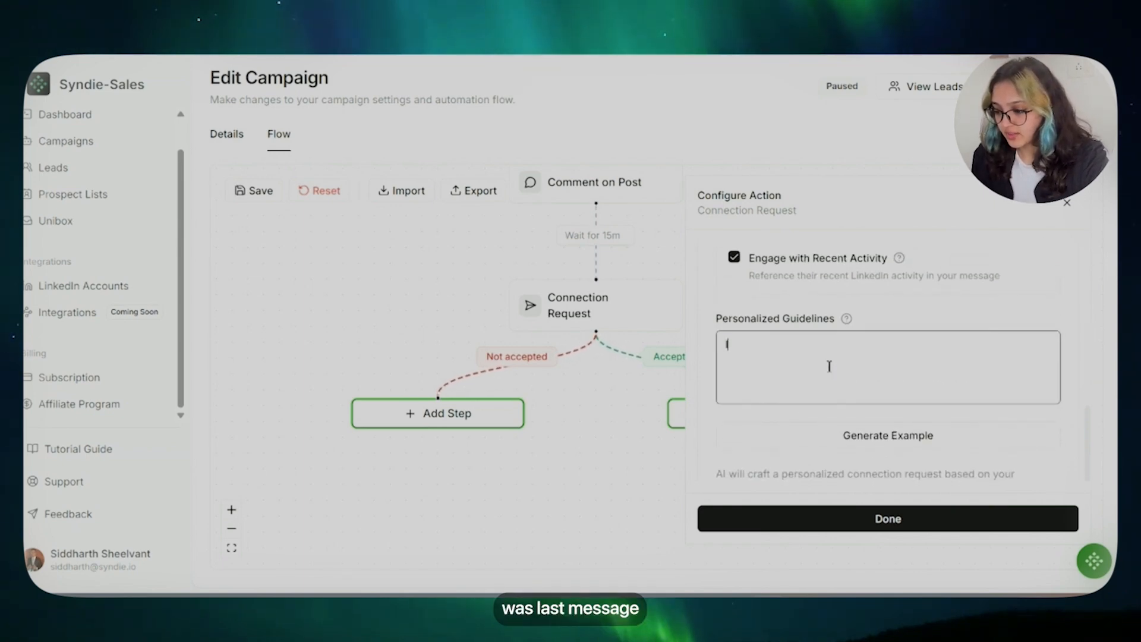
pyautogui.write(' would like to hi')
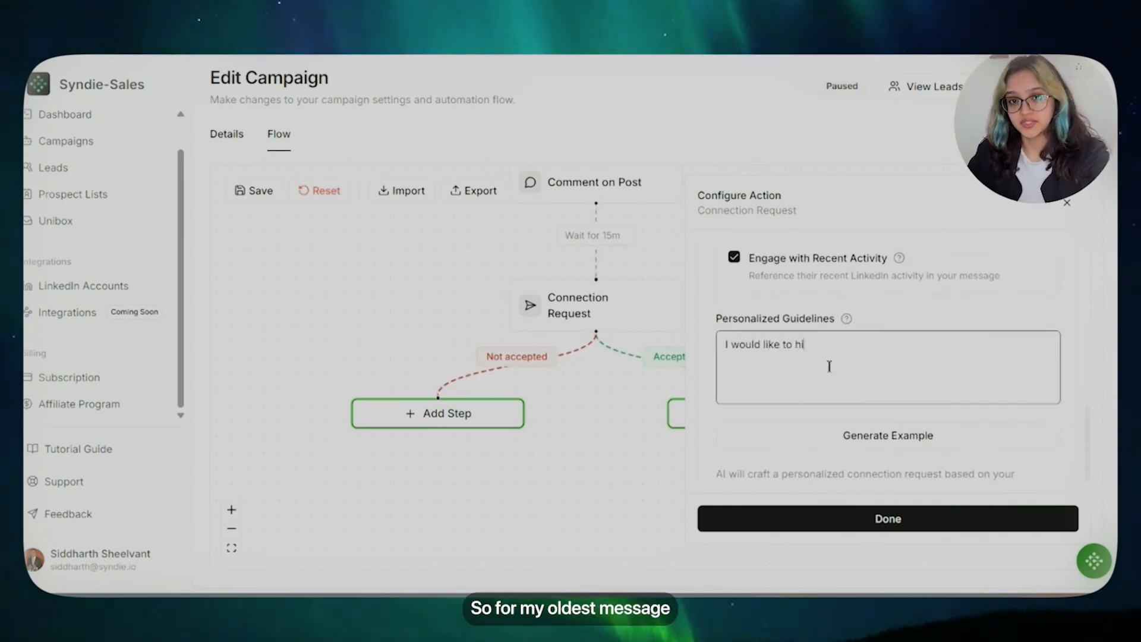
pyautogui.write('ghli')
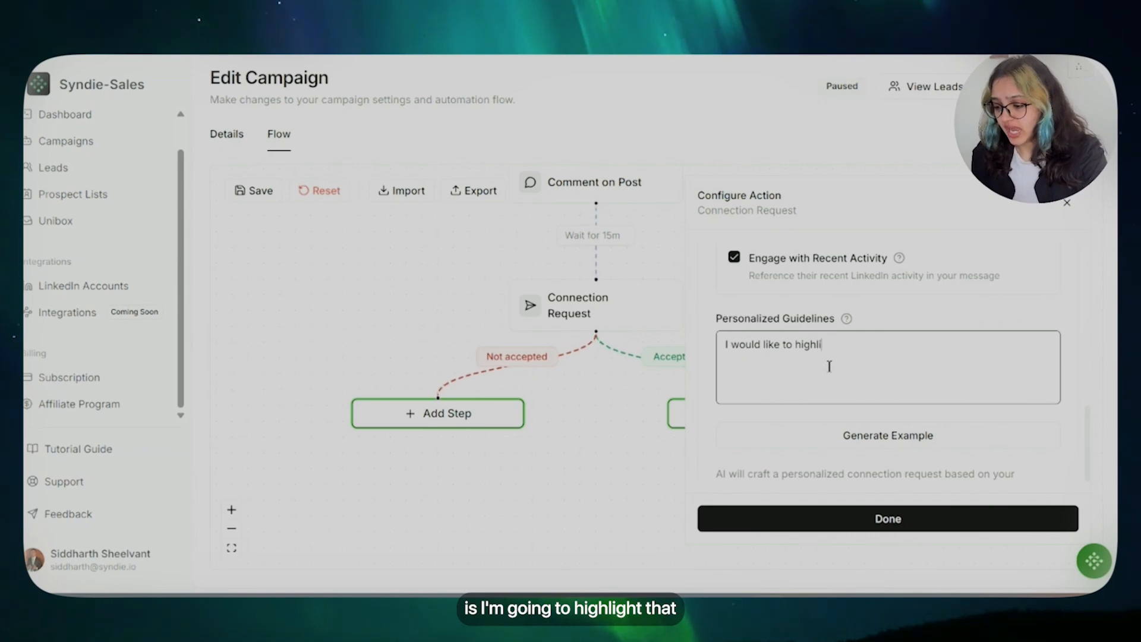
pyautogui.write('ght our shared ')
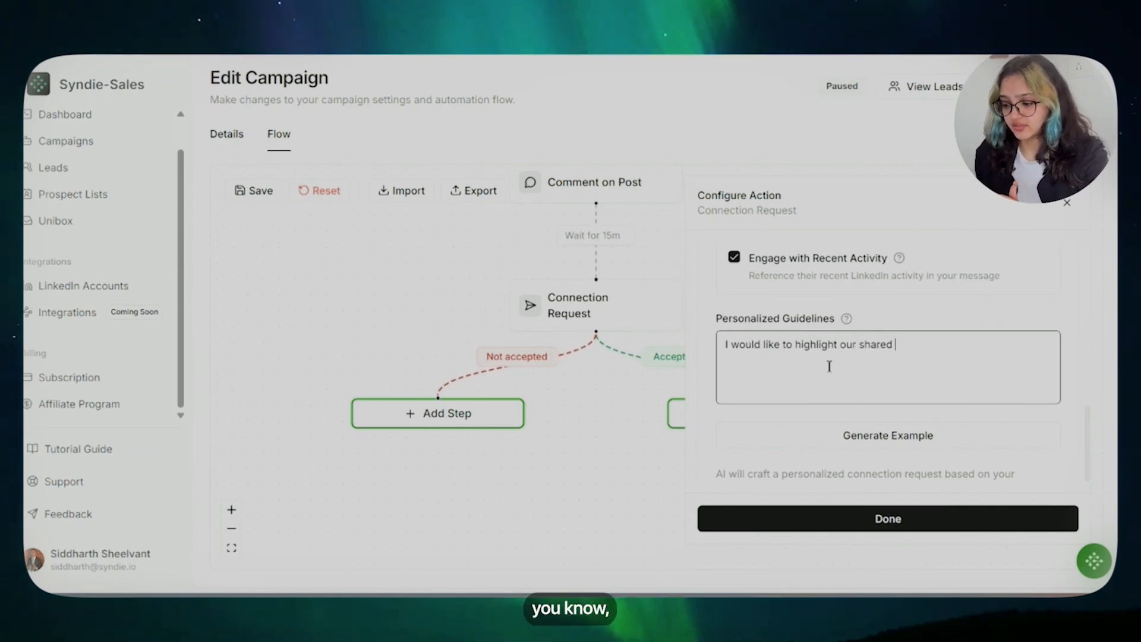
pyautogui.write('interest for')
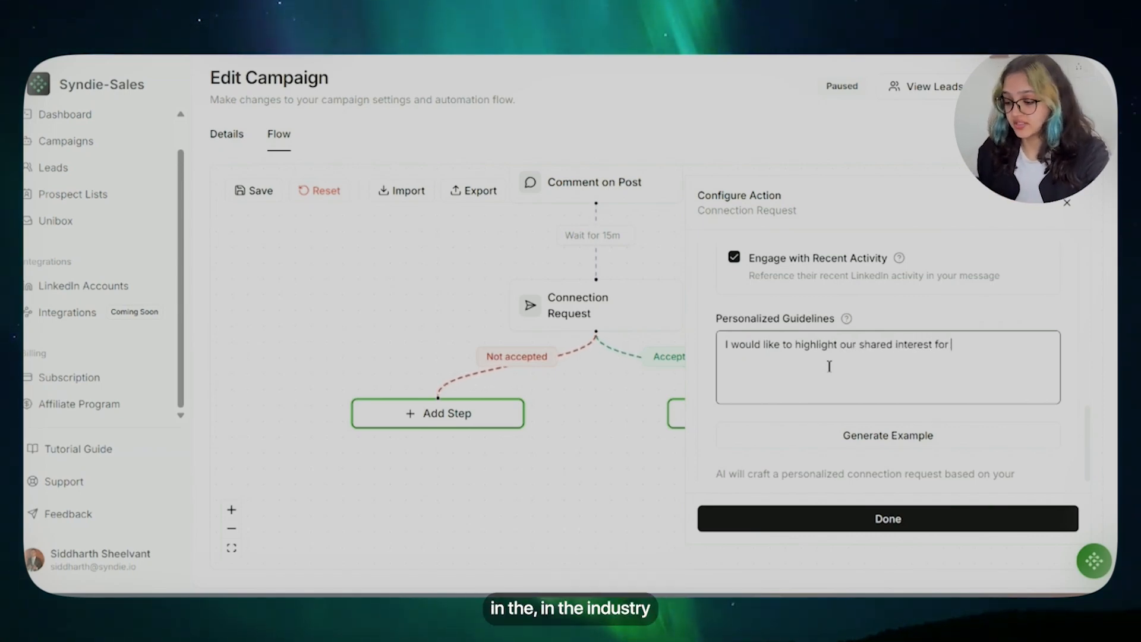
pyautogui.write(' industry_pain_p')
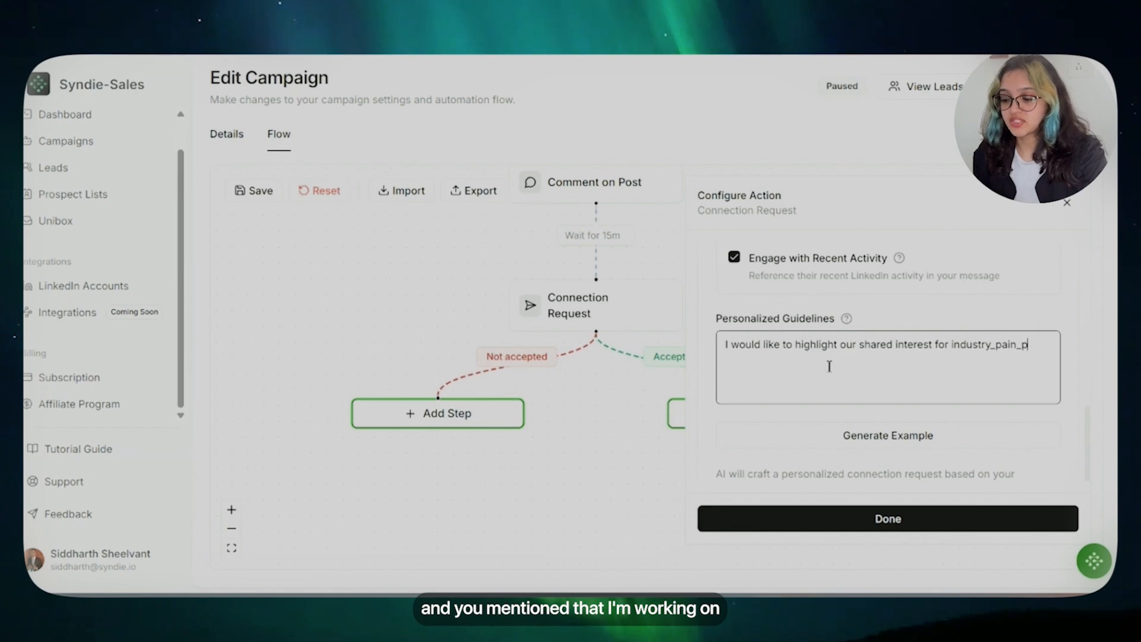
pyautogui.write('oints, An')
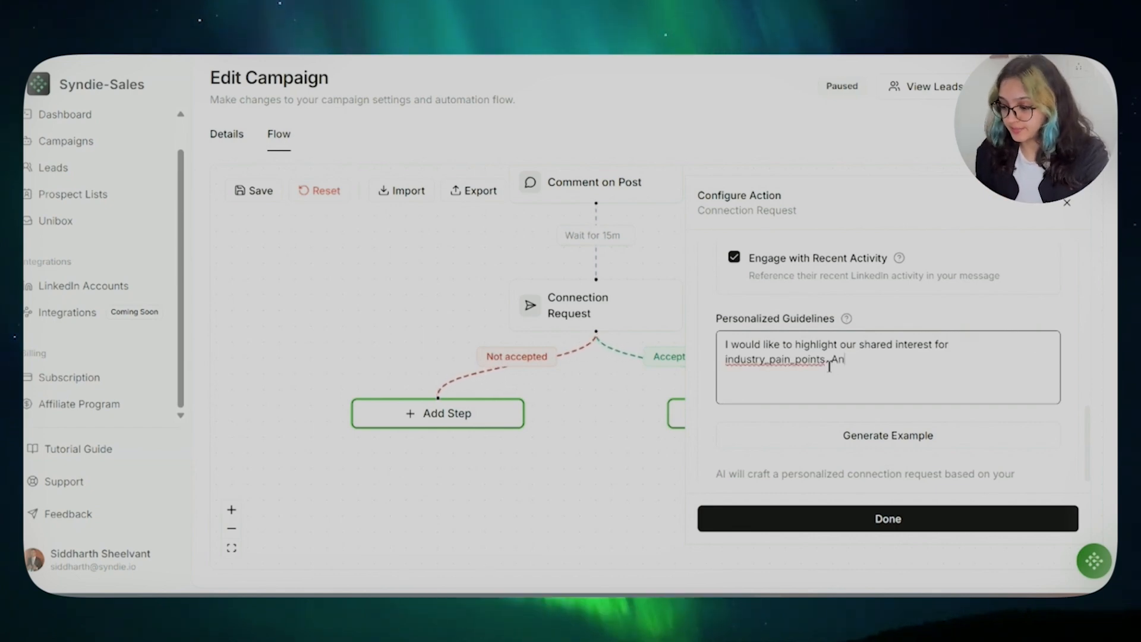
pyautogui.write('d finally men')
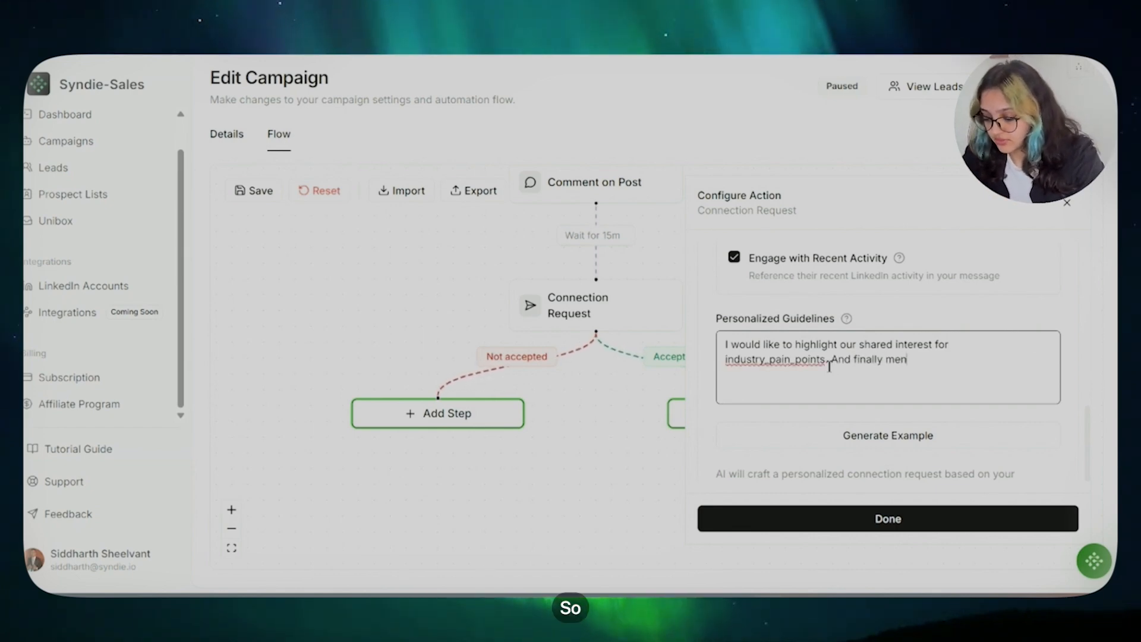
pyautogui.write('tion I am working on something which might help them tackle th')
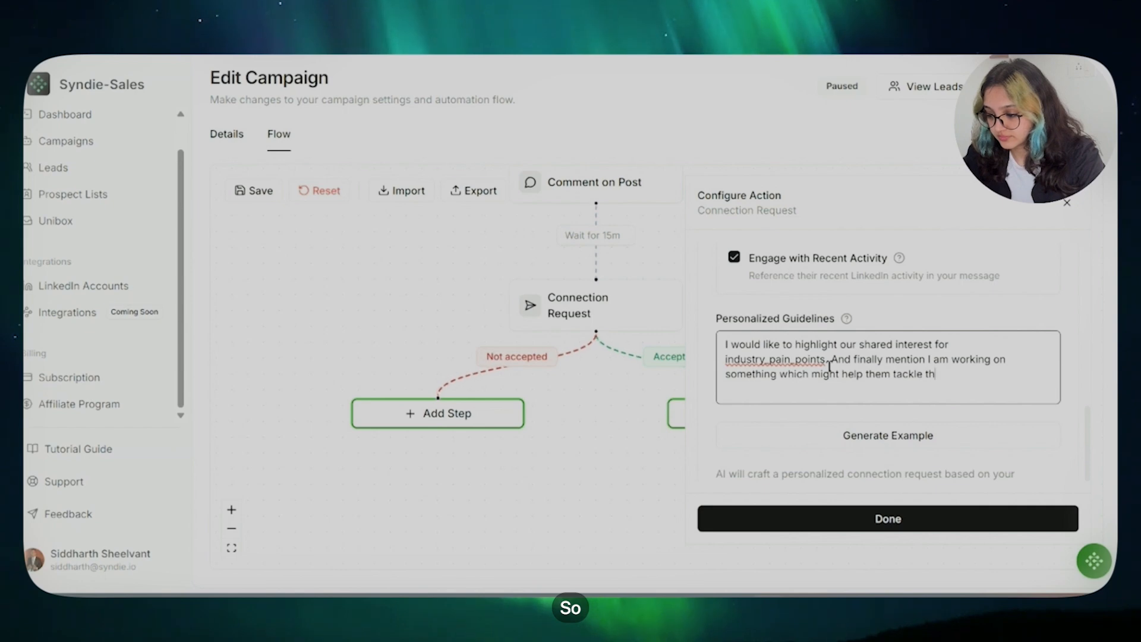
pyautogui.write('em.')
# Step: Generate an example connection message, read its preview, and finish configuring the Connection Request step
pyautogui.scroll(-1, 832, 374)
pyautogui.click(850, 414)
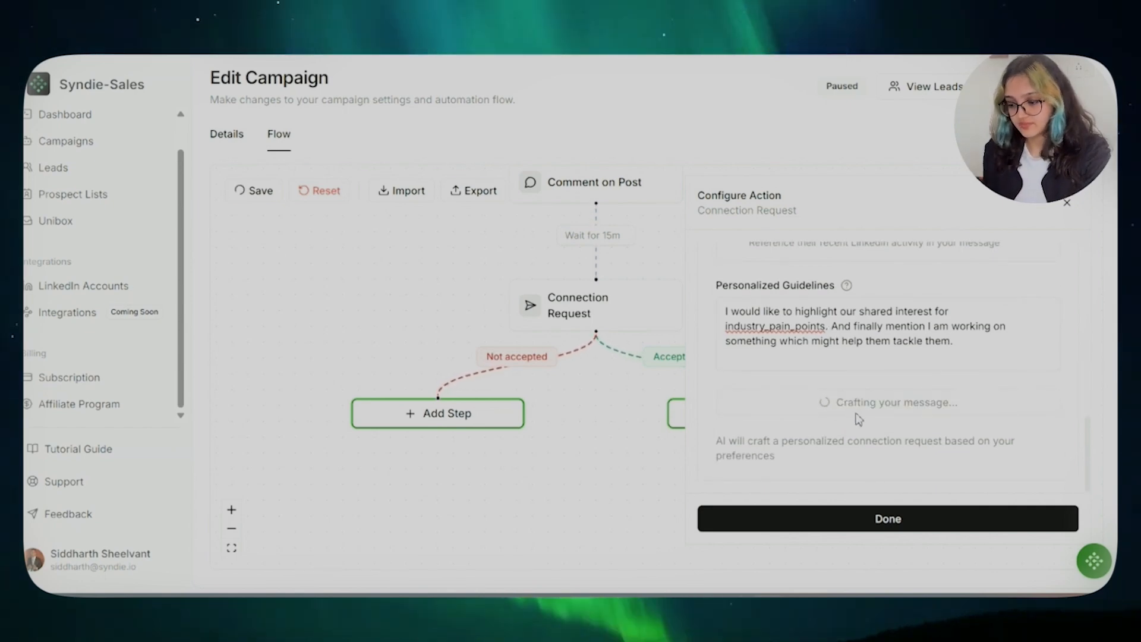
pyautogui.scroll(-2, 802, 386)
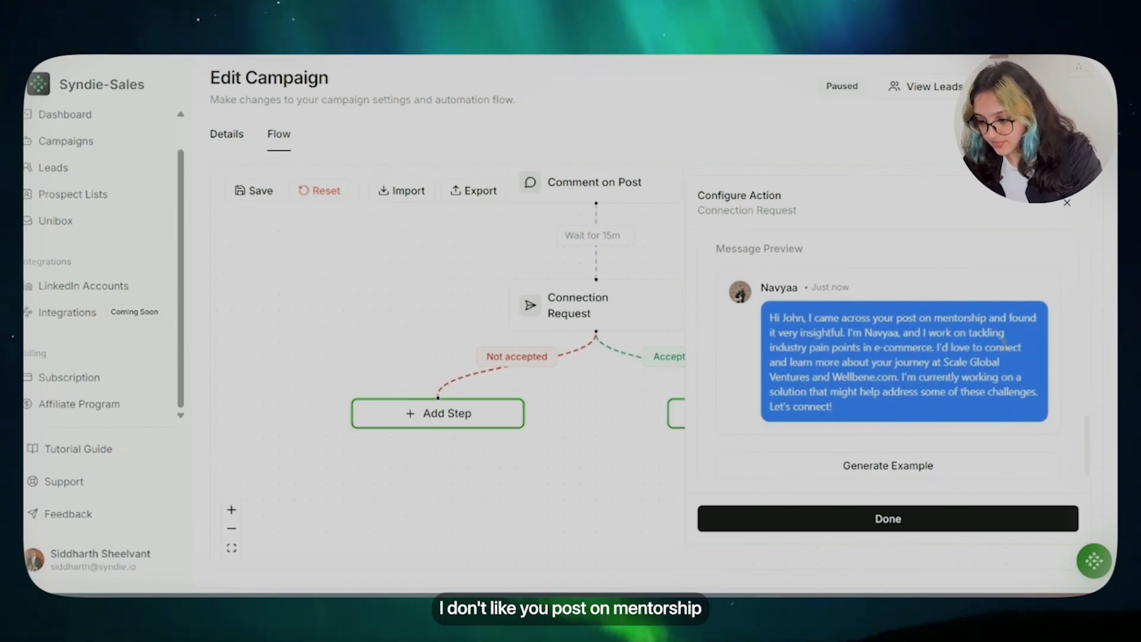
pyautogui.click(856, 518)
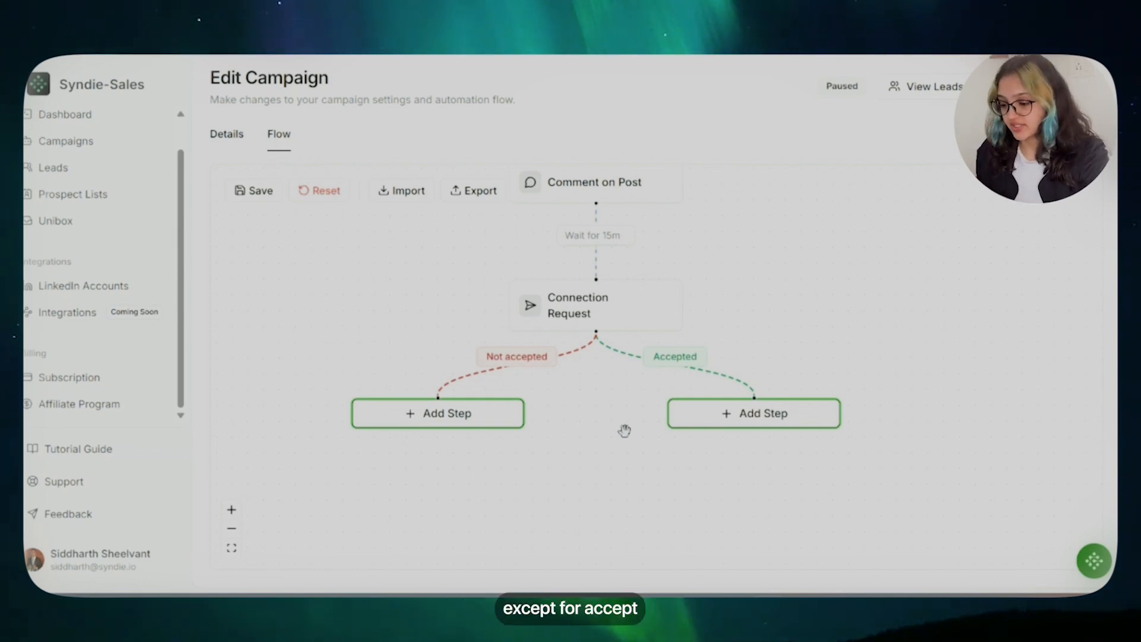
# Step: Add a Like Recent Post step followed by a Follow Company step on the connection request's Accepted branch
pyautogui.scroll(-1, 618, 448)
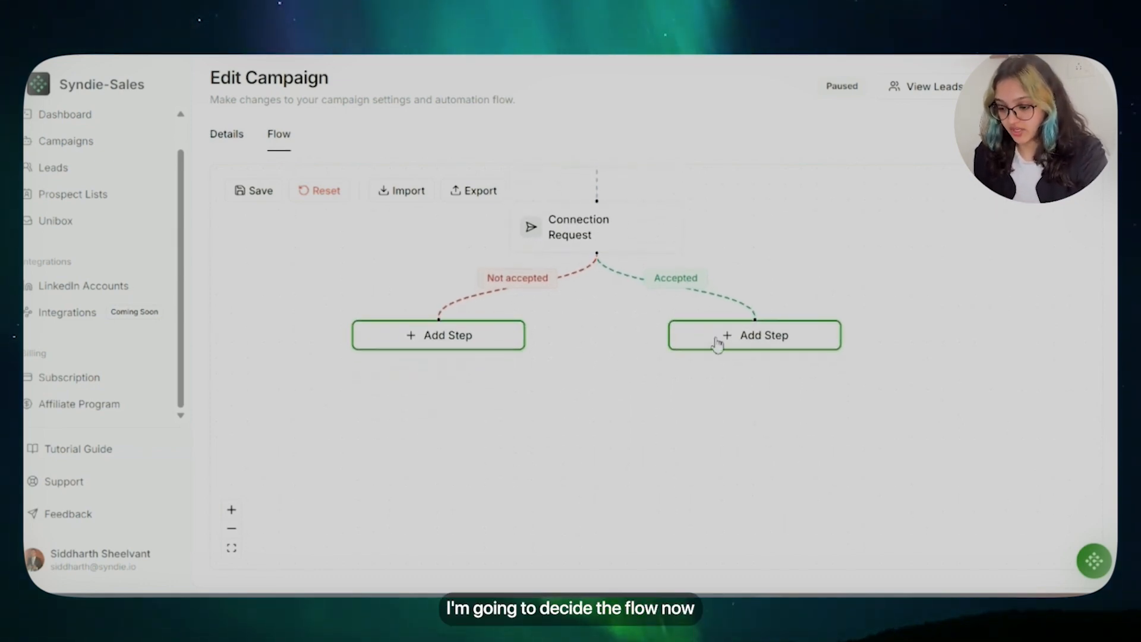
pyautogui.click(716, 340)
pyautogui.scroll(-1, 467, 373)
pyautogui.click(651, 393)
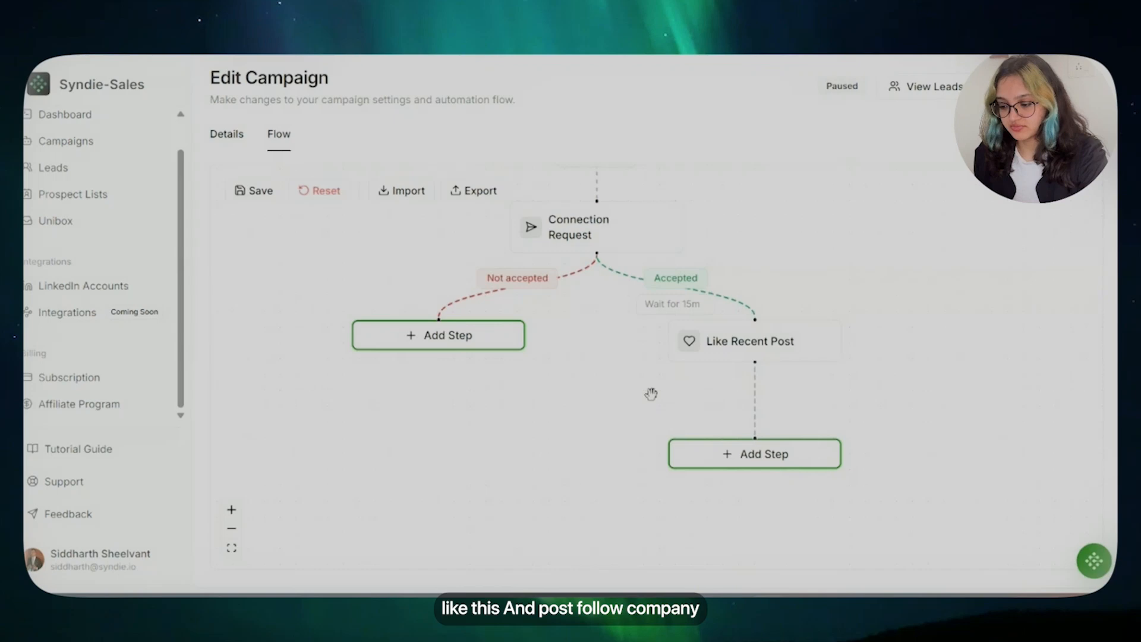
pyautogui.click(752, 454)
pyautogui.click(461, 488)
# Step: Add a Send Message step after Follow Company on the Accepted branch
pyautogui.moveTo(622, 509); pyautogui.dragTo(629, 328)
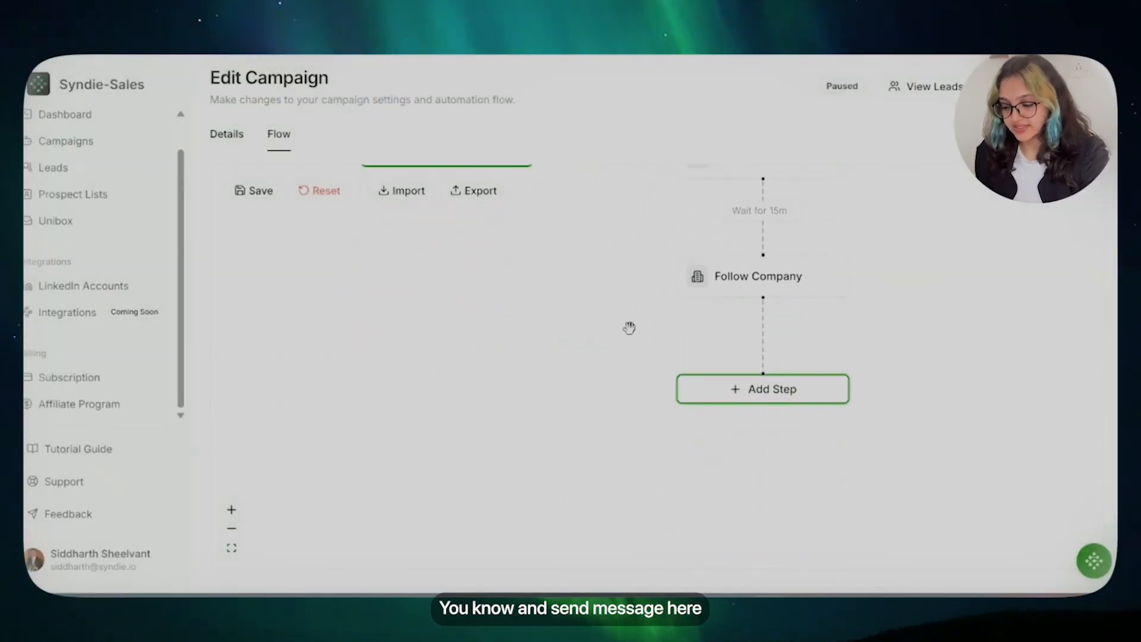
pyautogui.click(774, 394)
pyautogui.click(509, 306)
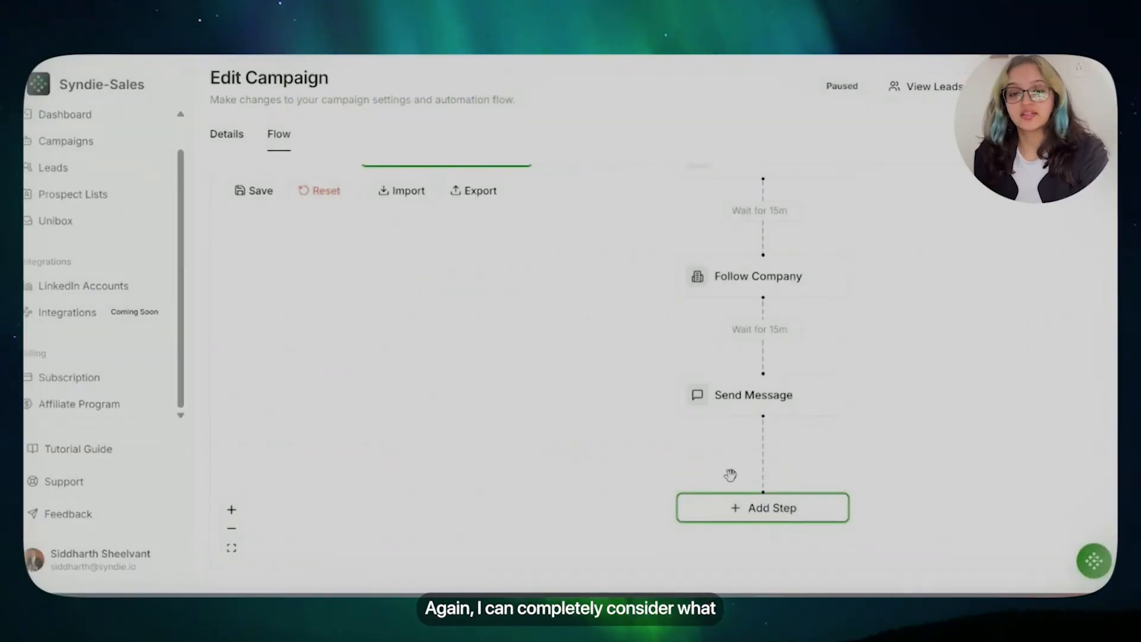
# Step: Open the Send Message configuration and examine its Smart Follow-up, AI Writing Assistant and message content settings
pyautogui.click(754, 395)
pyautogui.scroll(-3, 725, 321)
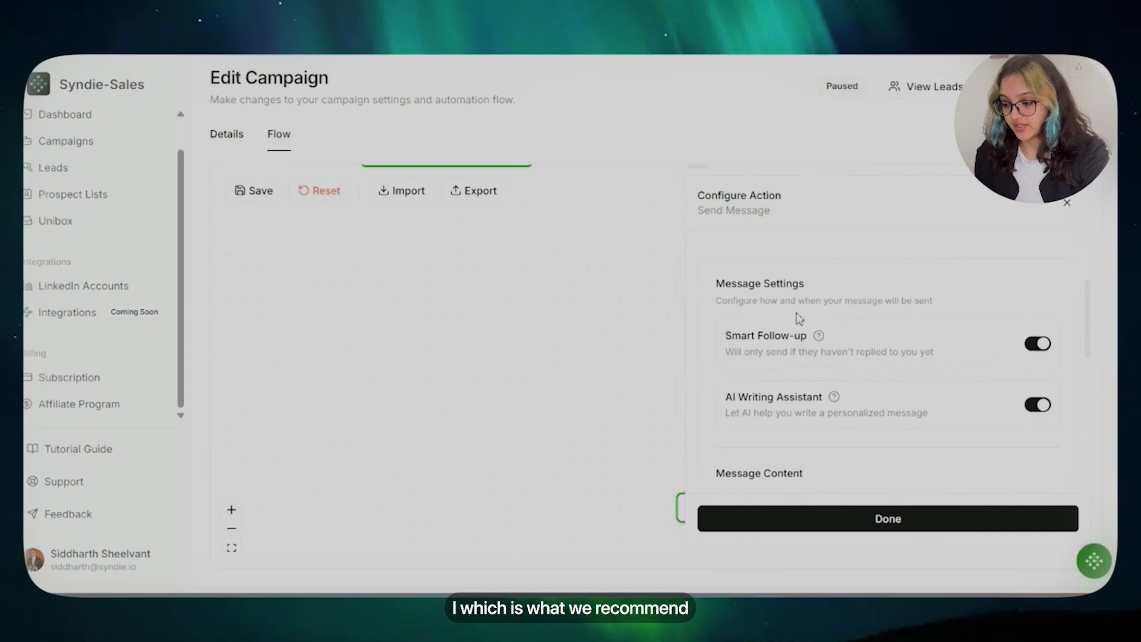
pyautogui.click(1036, 344)
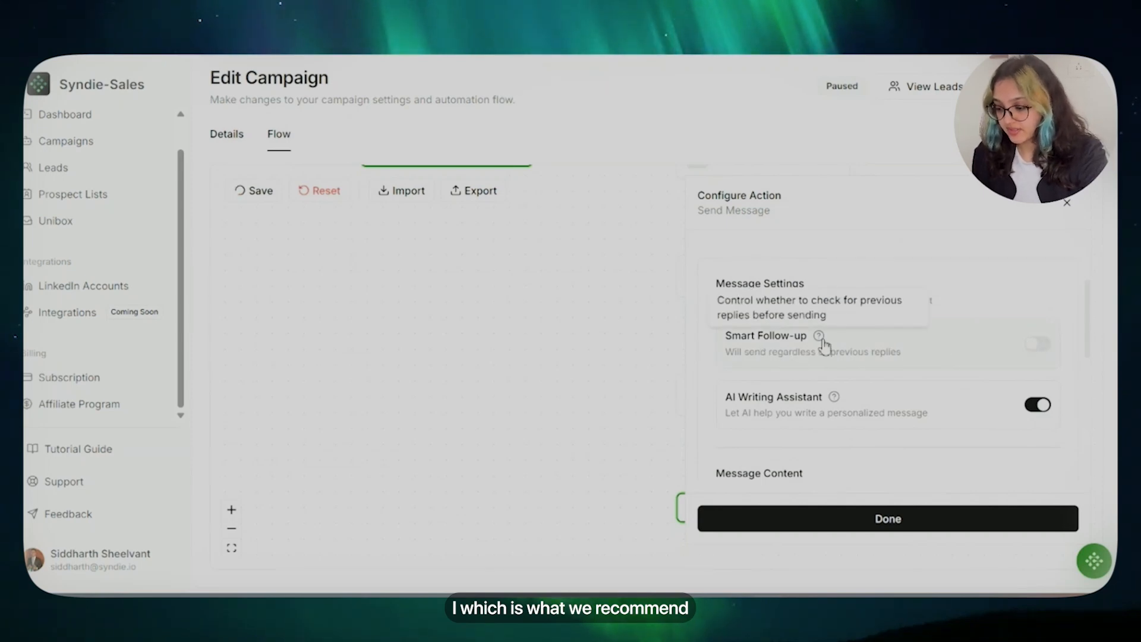
pyautogui.click(1036, 344)
pyautogui.scroll(-3, 919, 379)
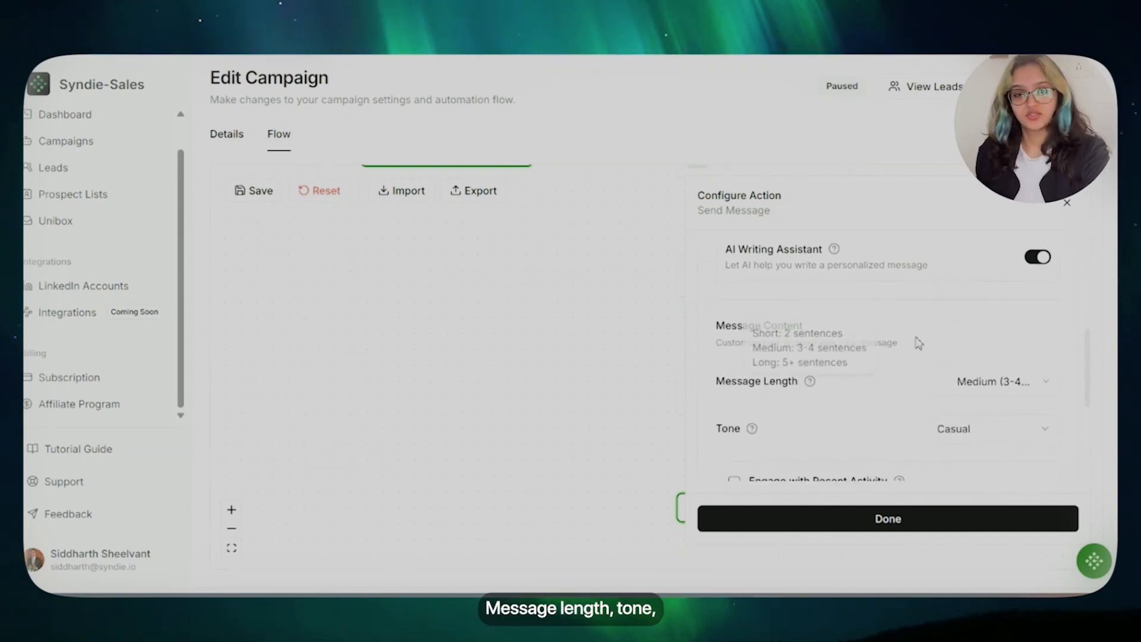
pyautogui.moveTo(835, 251)
pyautogui.scroll(-2, 847, 285)
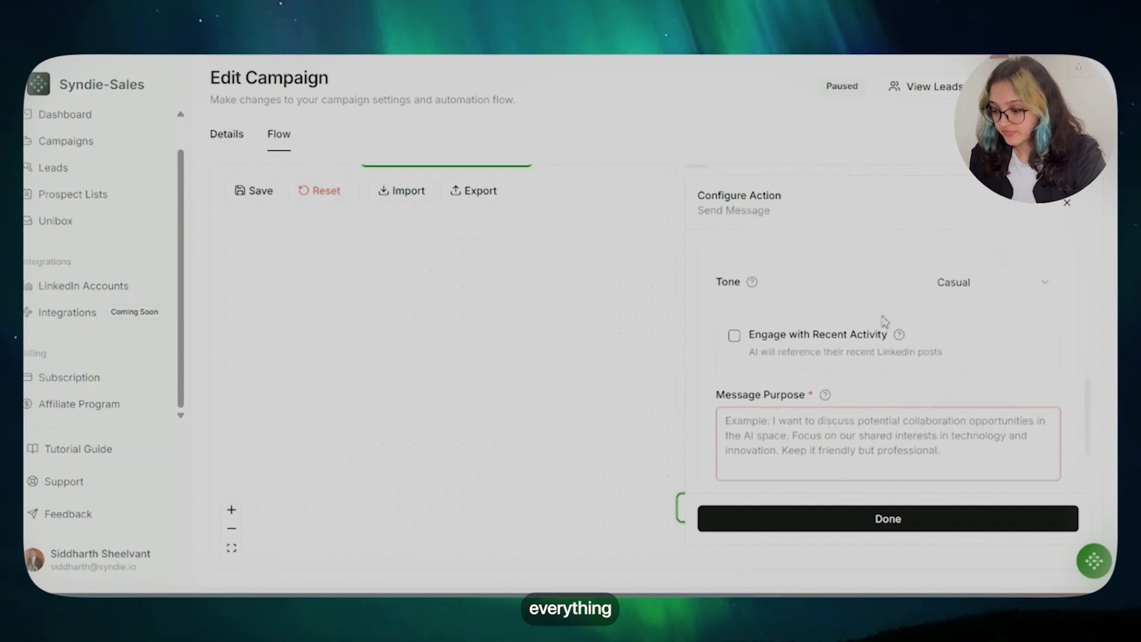
# Step: Examine the Message Length and Tone options and try the Engage with Recent Activity setting for the message
pyautogui.scroll(1, 950, 282)
pyautogui.click(973, 310)
pyautogui.click(974, 315)
pyautogui.click(976, 353)
pyautogui.click(976, 355)
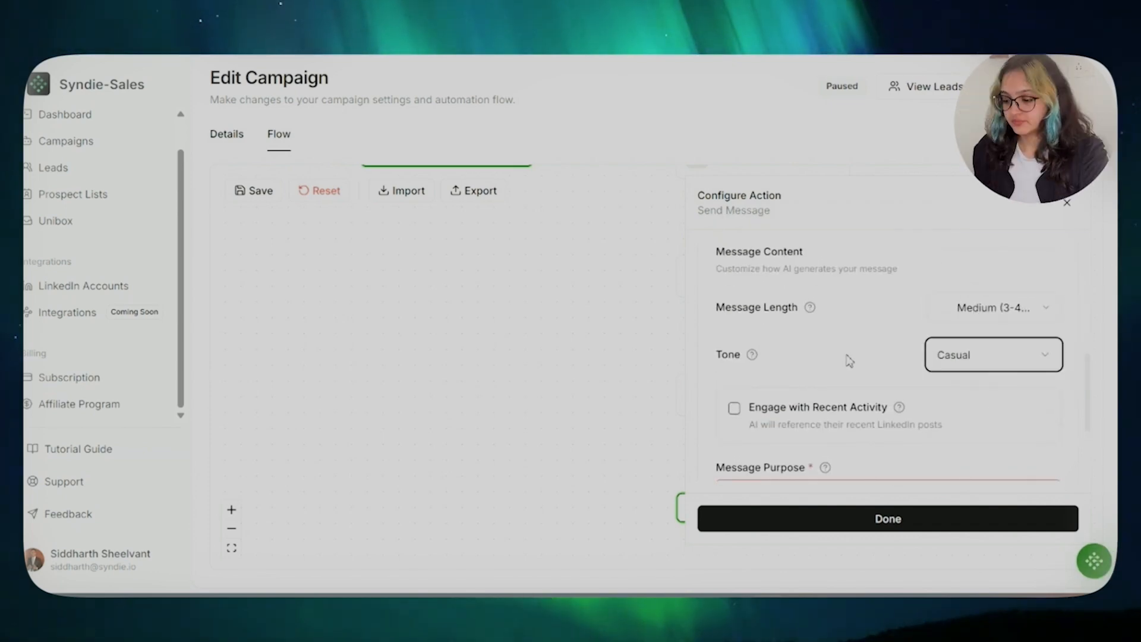
pyautogui.scroll(-1, 848, 358)
pyautogui.click(735, 336)
pyautogui.click(735, 337)
# Step: Set the message purpose to "Analyze the previous message sent and send message accordingly." and generate an example message
pyautogui.scroll(-2, 828, 400)
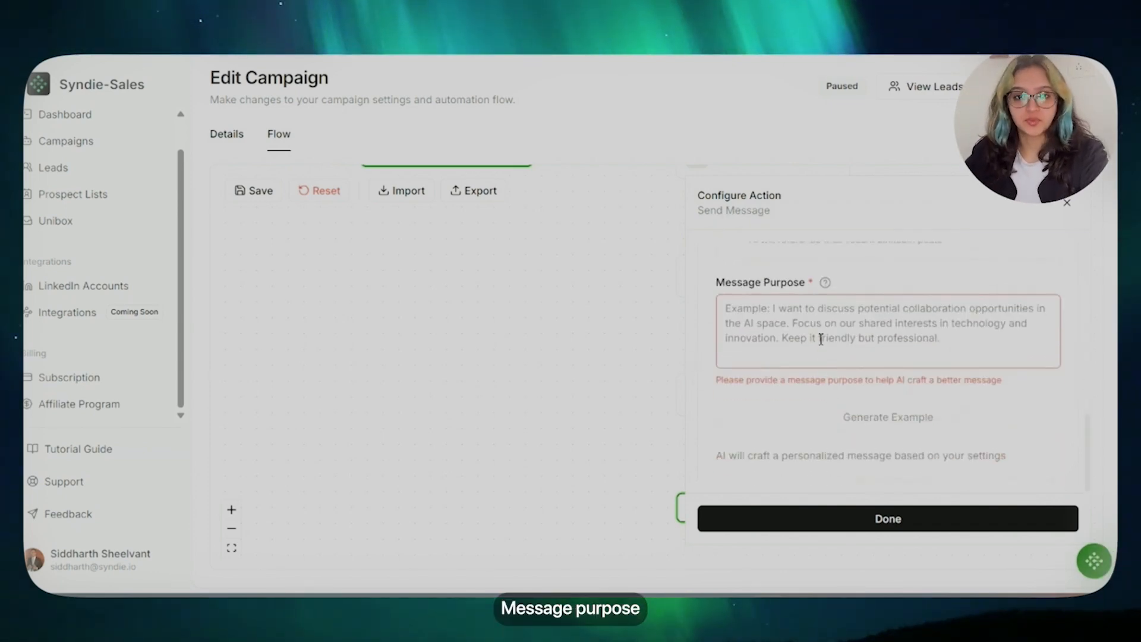
pyautogui.click(841, 316)
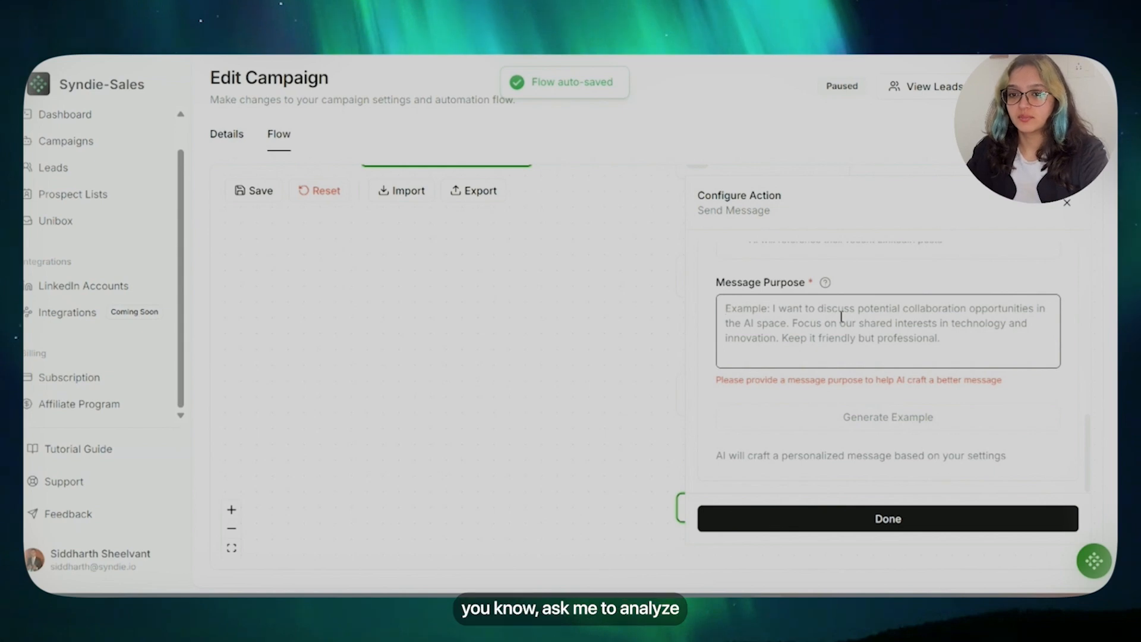
pyautogui.write('Analyze the p')
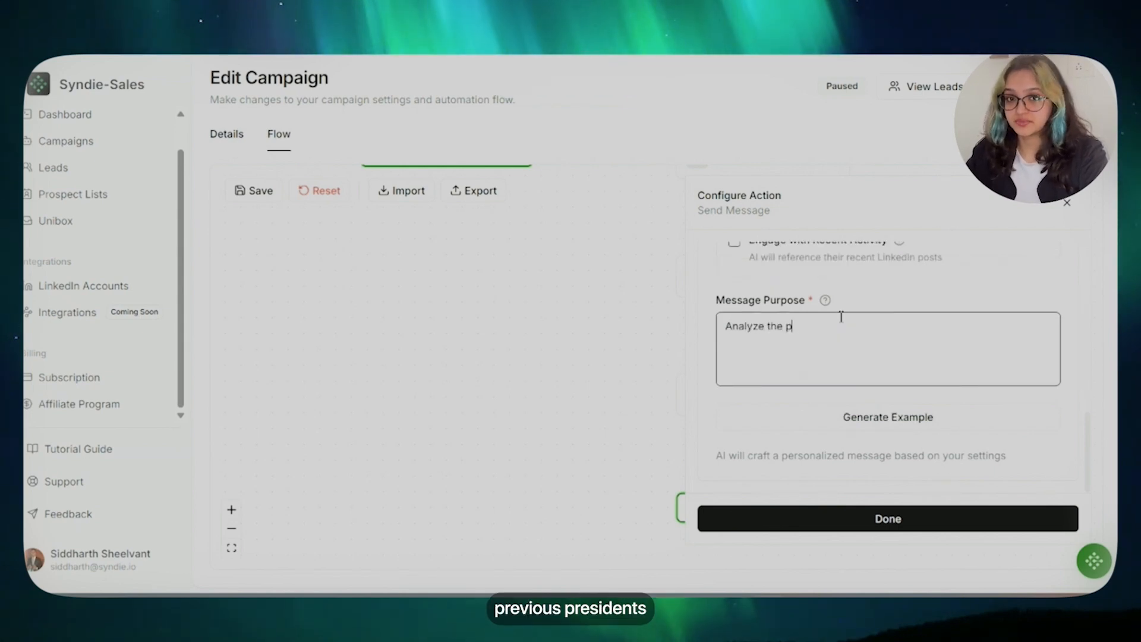
pyautogui.write('revious message sent and')
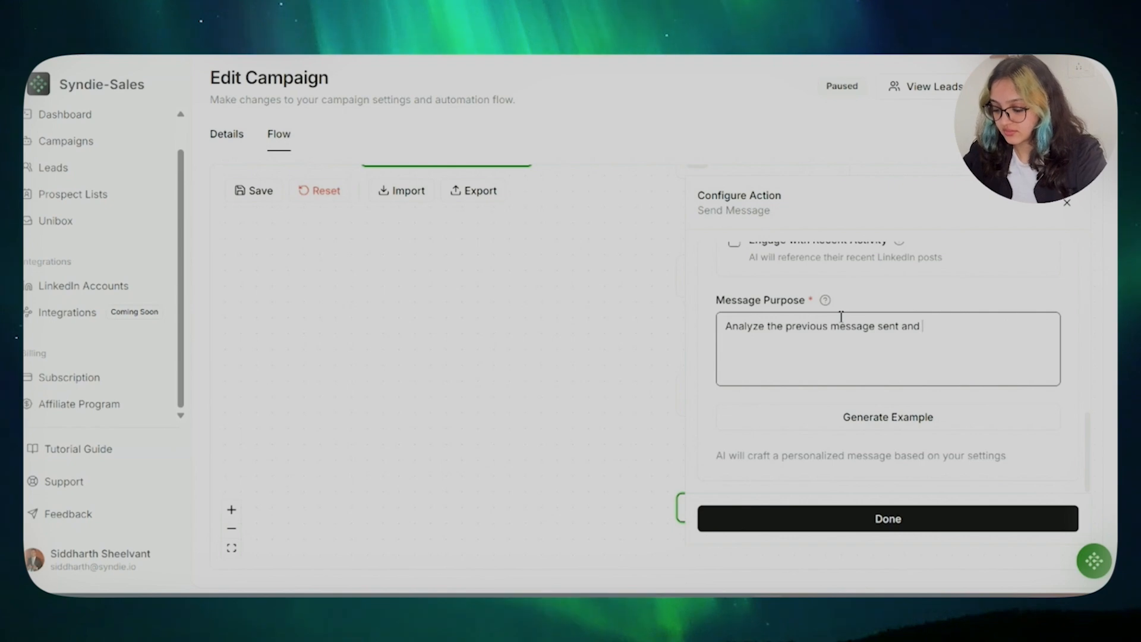
pyautogui.write(' send ')
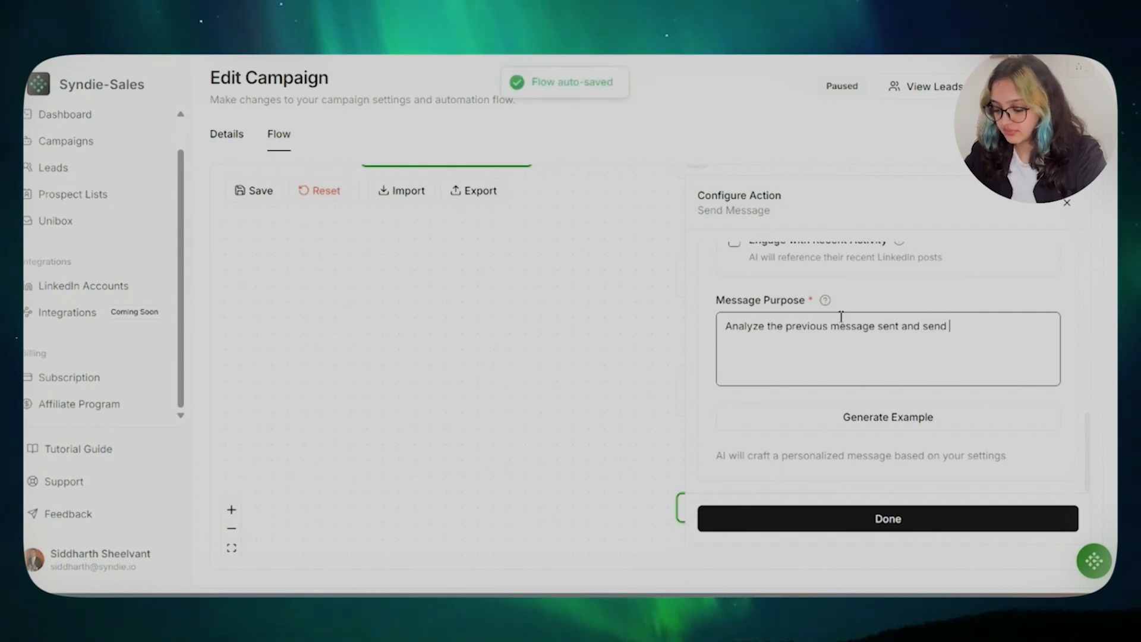
pyautogui.write('messa')
pyautogui.write('ge accordingly.')
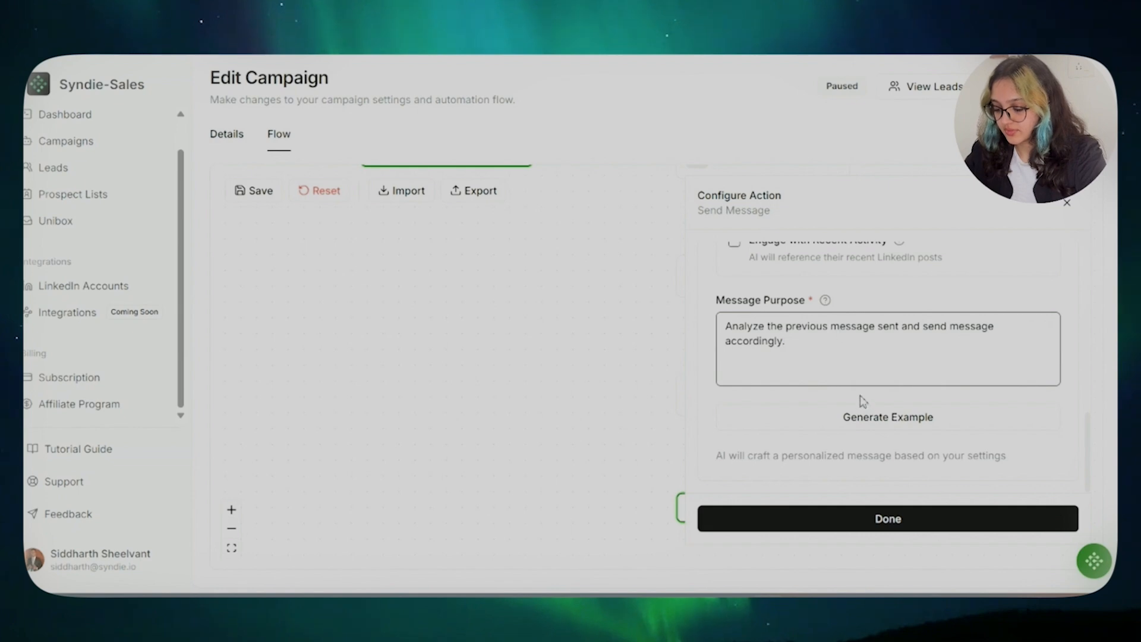
pyautogui.click(871, 414)
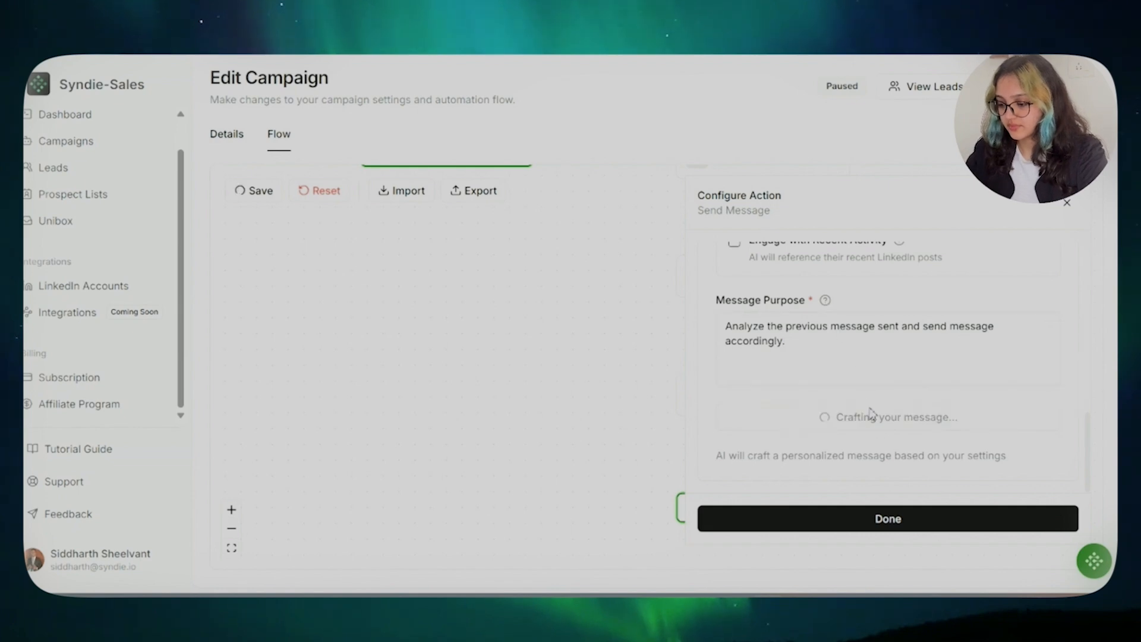
# Step: Extend the first sentence of the message purpose to end with "accordingly analyzing a bit more on the industry like:" and leave a blank line
pyautogui.click(814, 346)
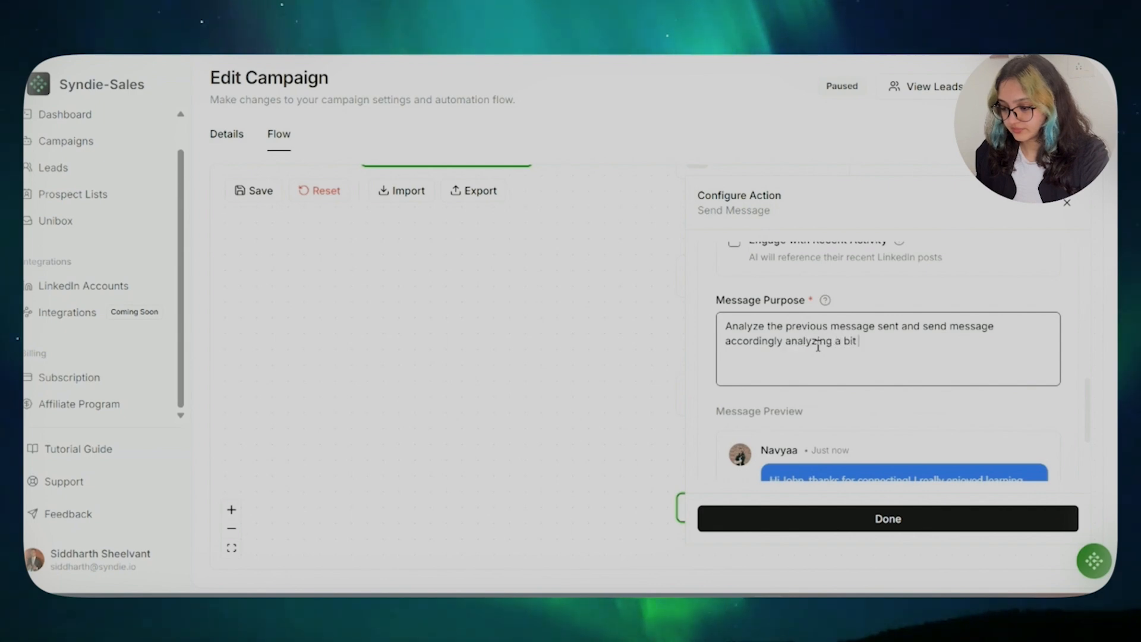
pyautogui.write('n')
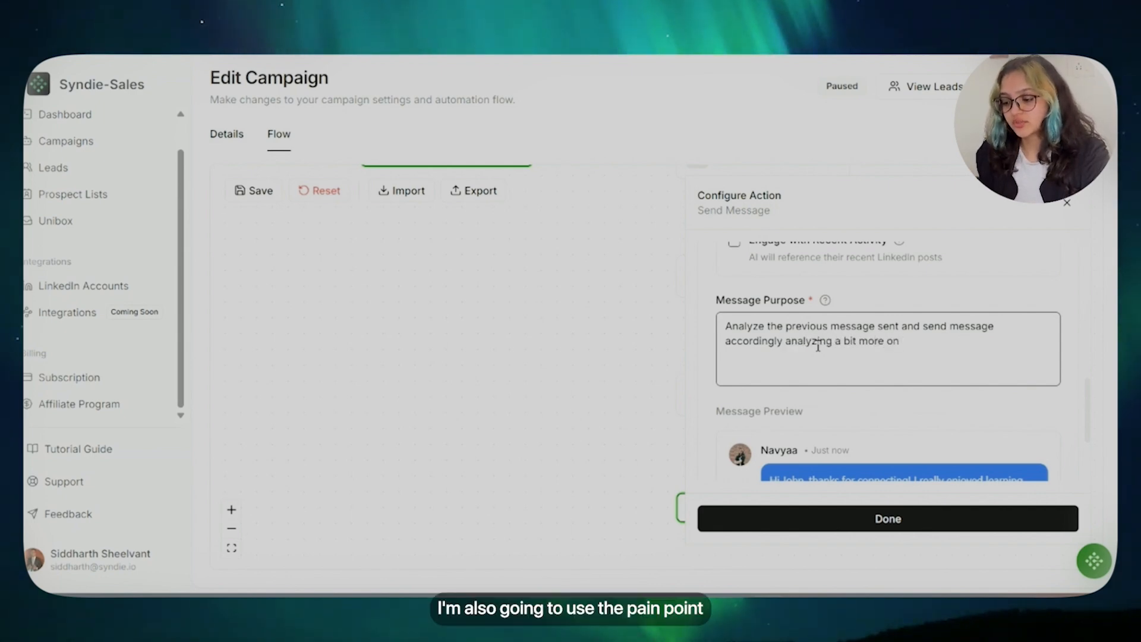
pyautogui.write(' the in')
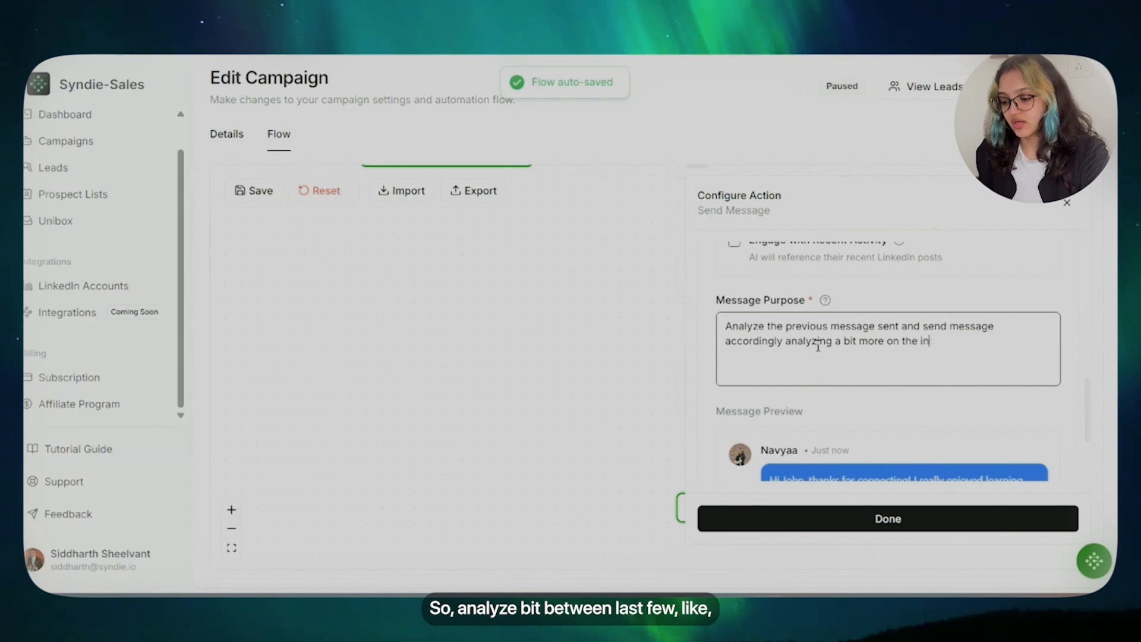
pyautogui.write('dustry like:')
pyautogui.press('Return')
pyautogui.press('Return')
# Step: Add the sample "Hey first_name, I saw that the pain_points are very real and I would like to show something that might help you solve it."
pyautogui.write('Hey ')
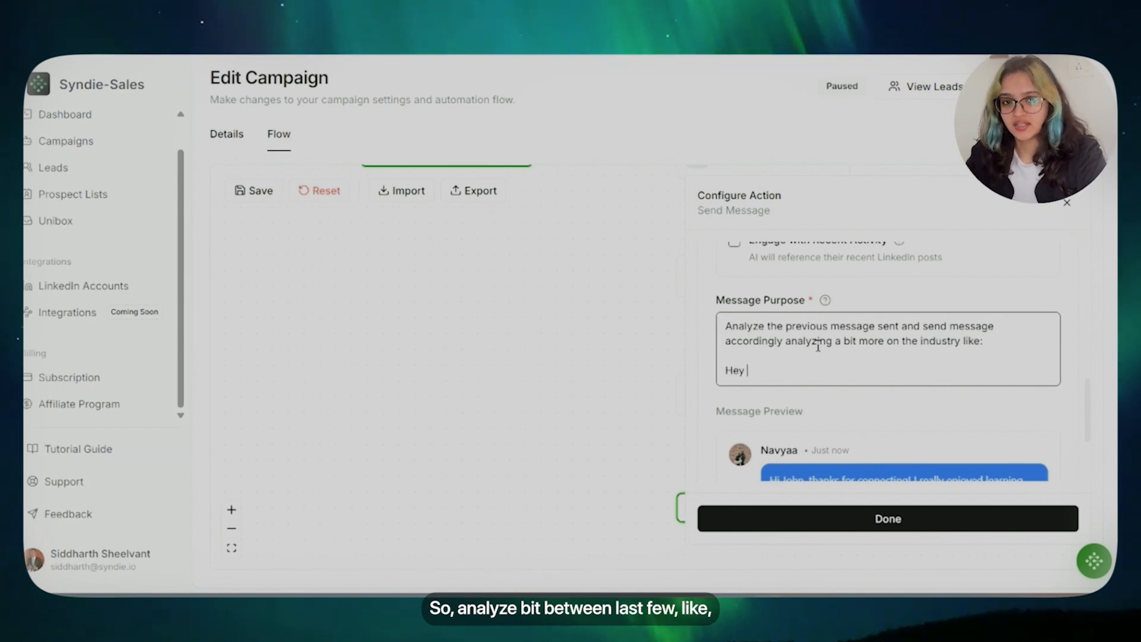
pyautogui.write('first_name,')
pyautogui.write('I saw')
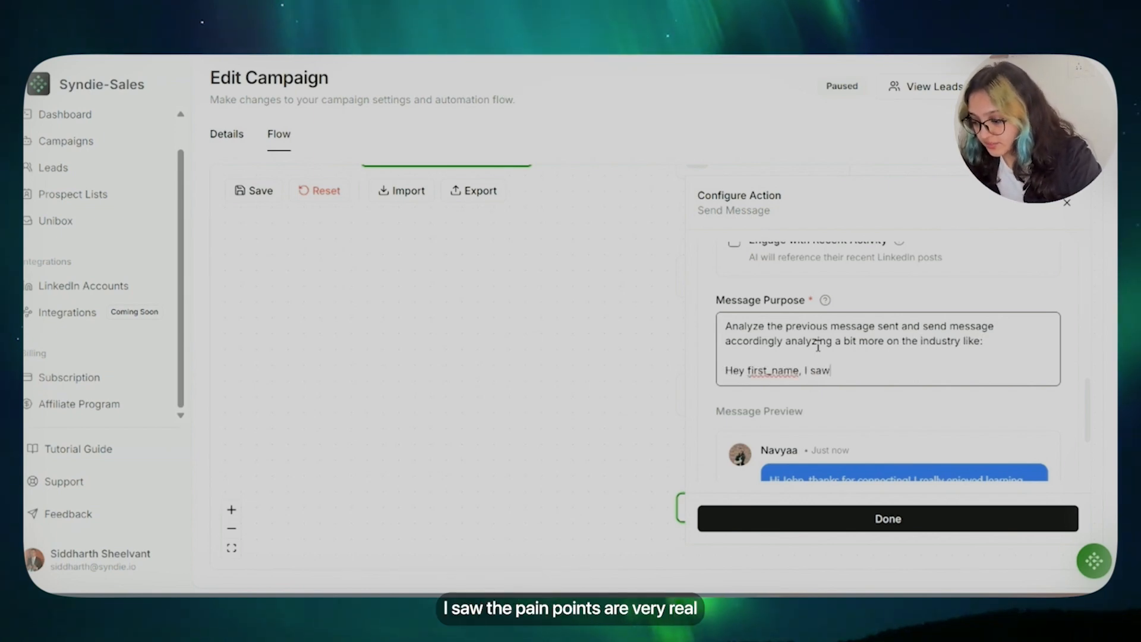
pyautogui.write(' that the pain')
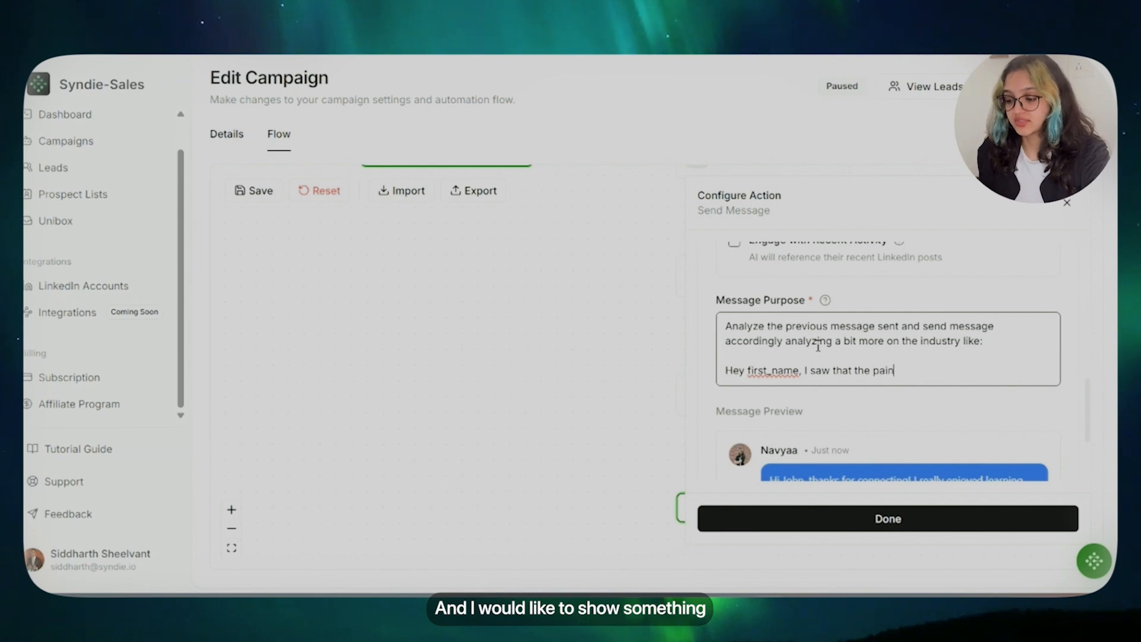
pyautogui.write('_points are very real')
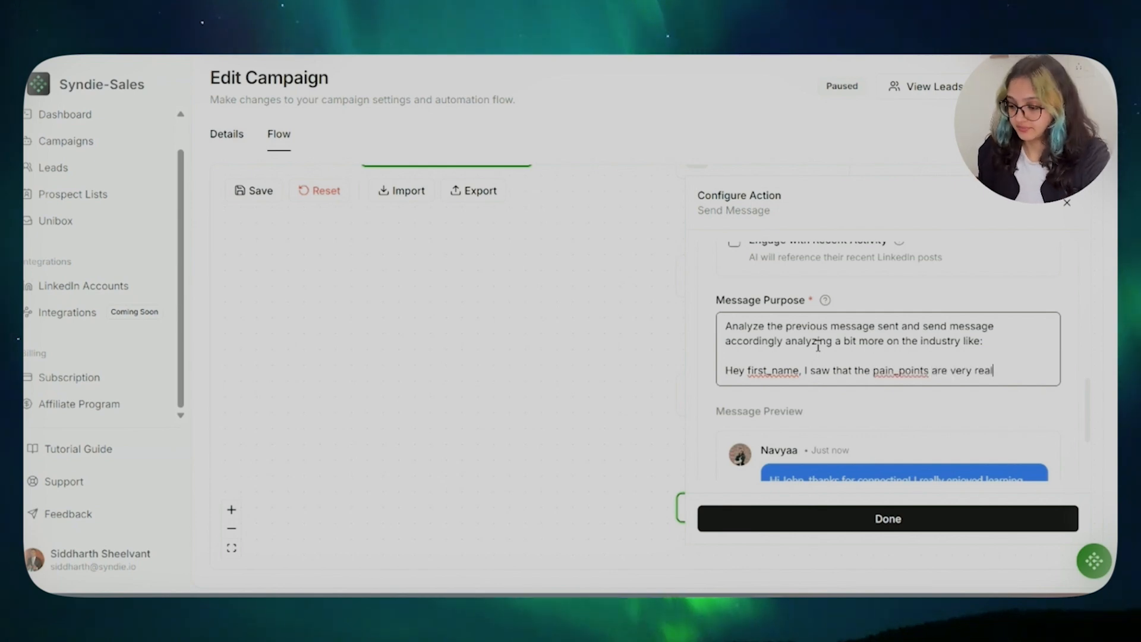
pyautogui.write(' and I would lik')
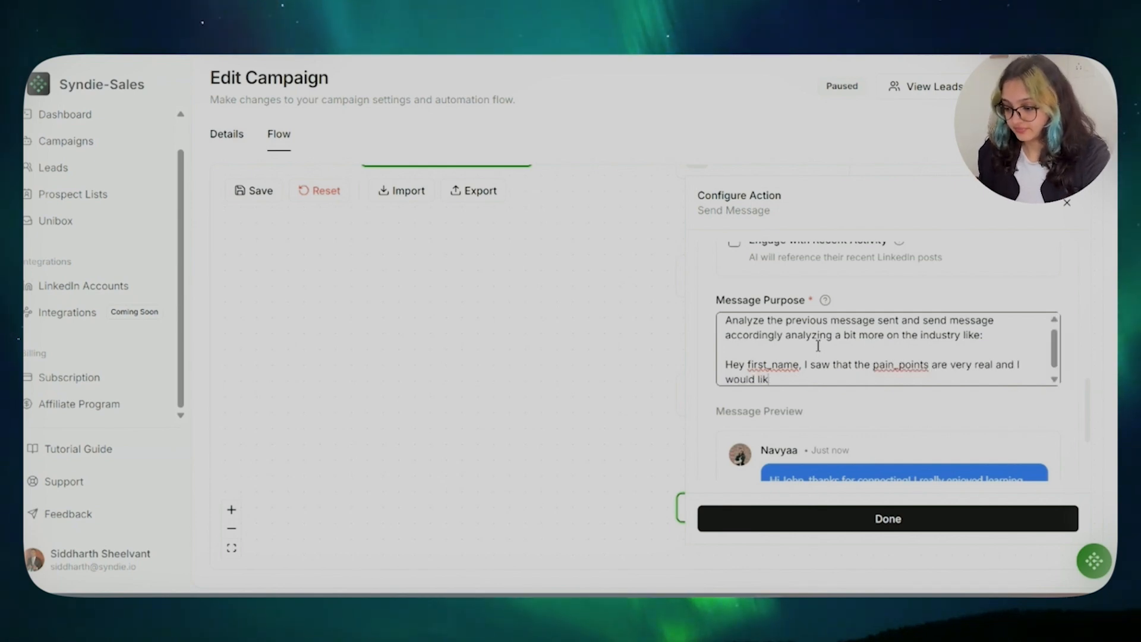
pyautogui.write('e to show something that might help you solve it.')
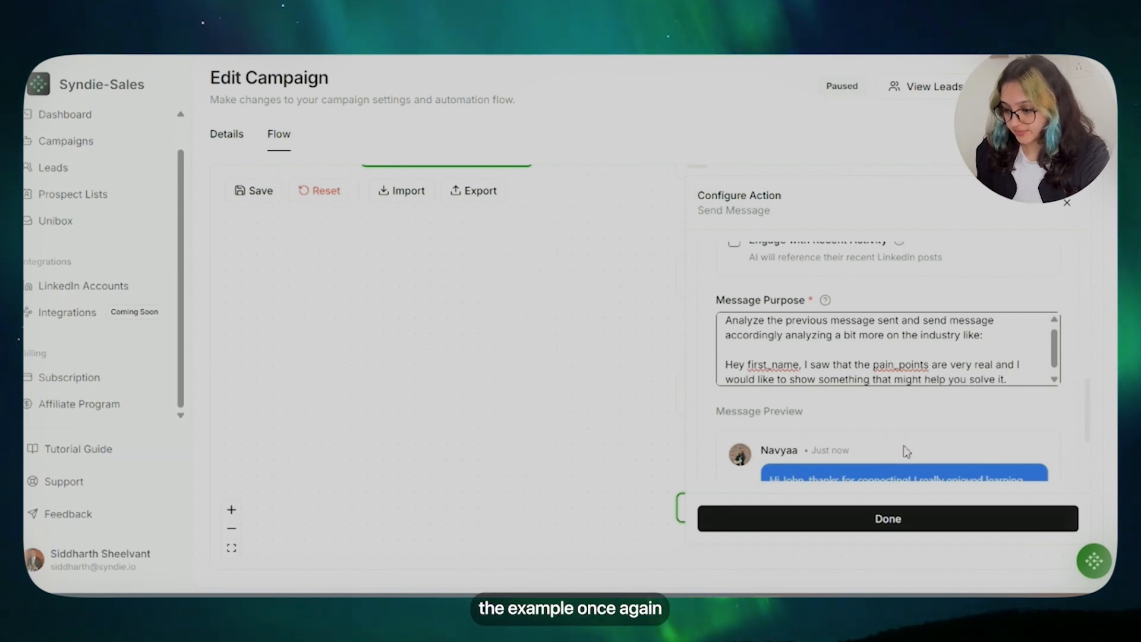
# Step: Generate a new example message from the revised purpose and finish the Send Message configuration
pyautogui.scroll(-3, 907, 452)
pyautogui.click(878, 419)
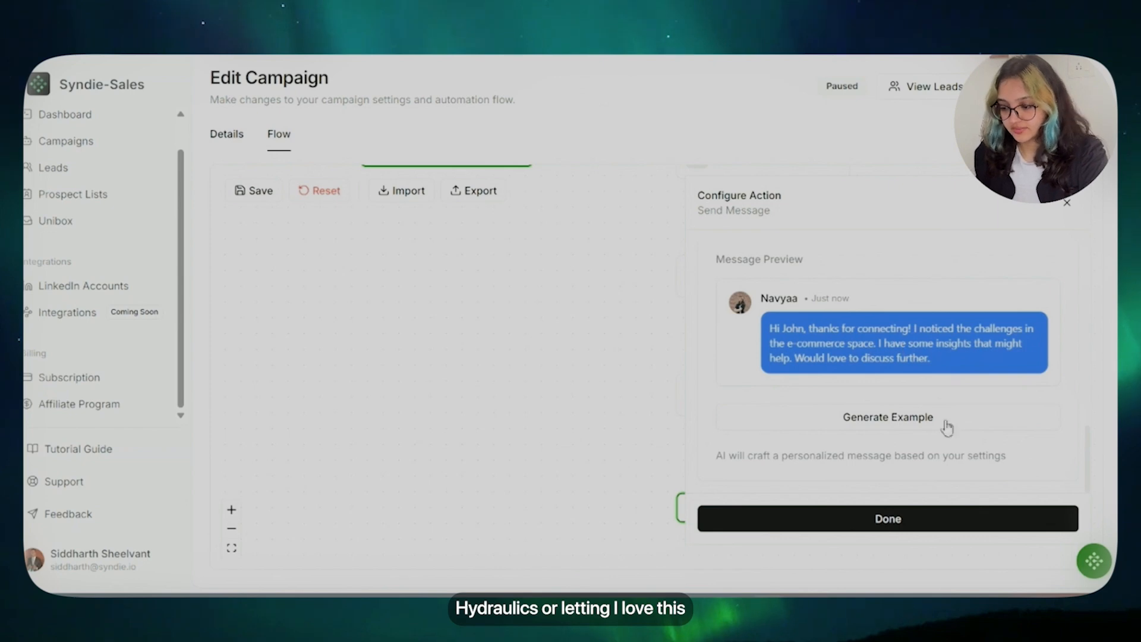
pyautogui.click(871, 514)
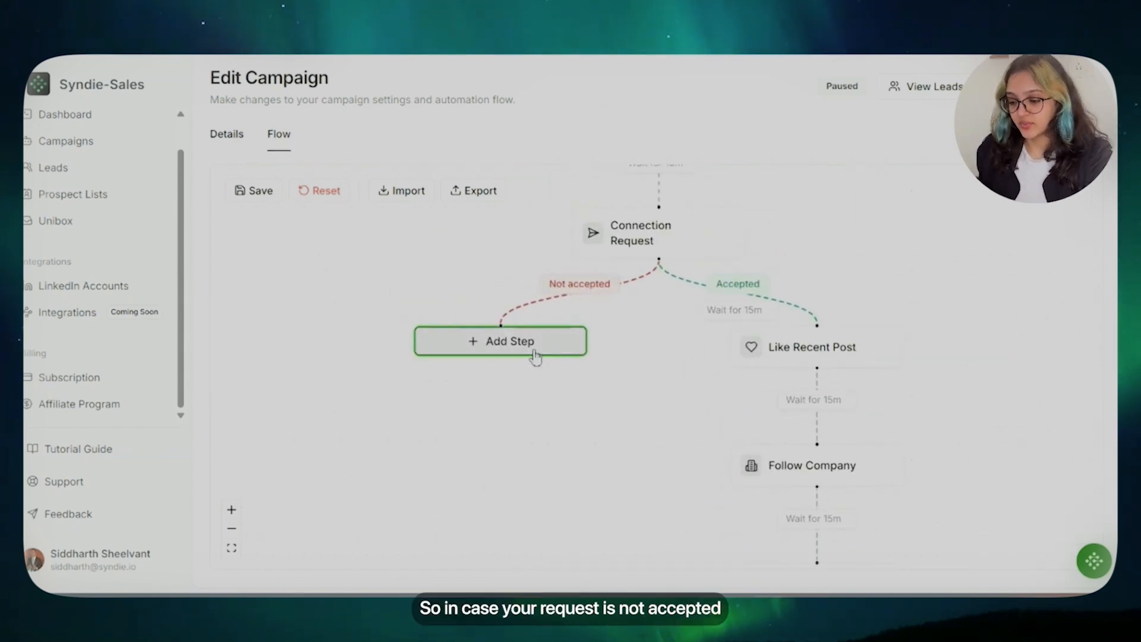
# Step: Add Like Recent Post followed by Comment on Post to the Not accepted branch of the Connection Request
pyautogui.click(535, 355)
pyautogui.scroll(-3, 410, 434)
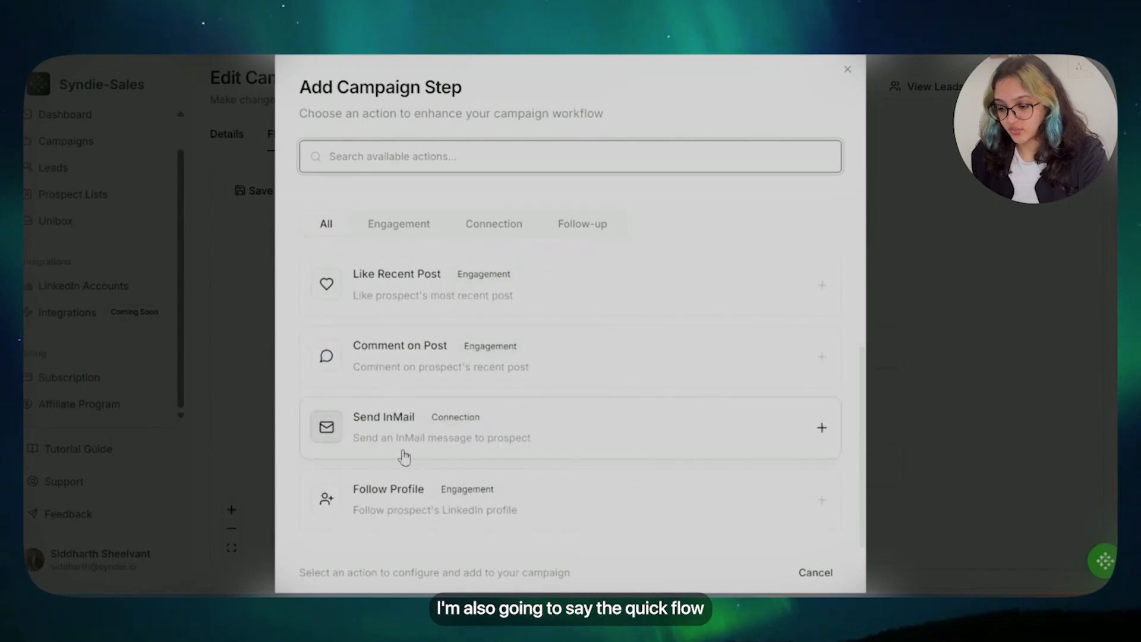
pyautogui.scroll(3, 427, 442)
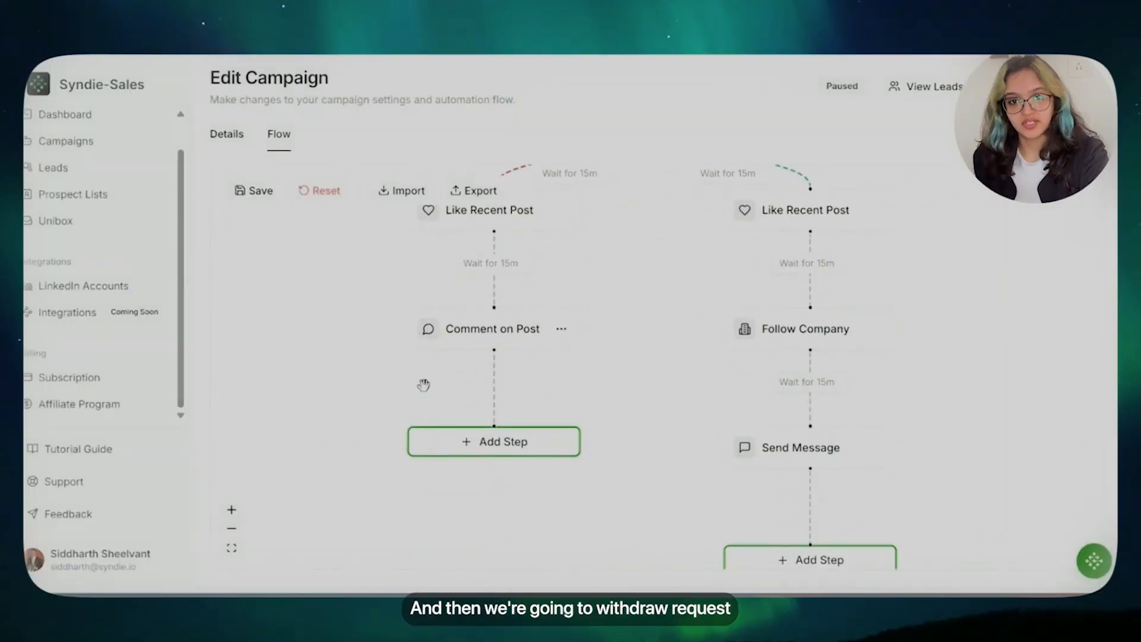
# Step: Add a Withdraw Request step after Comment on Post on the Not accepted branch and finish its configuration
pyautogui.click(444, 447)
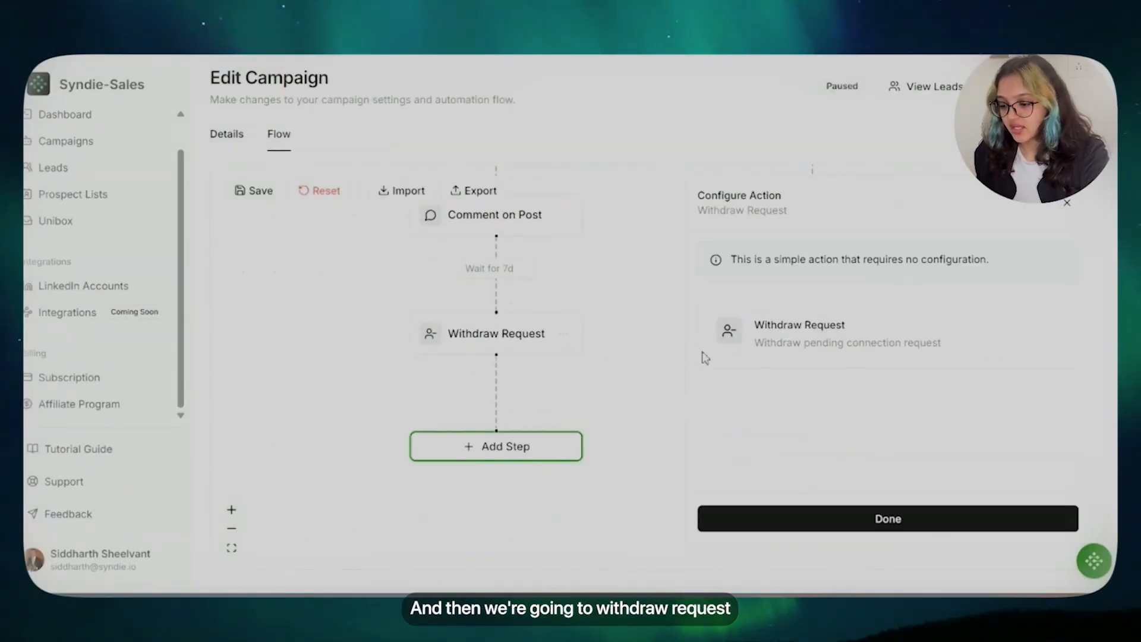
pyautogui.moveTo(759, 343); pyautogui.dragTo(955, 348)
pyautogui.click(891, 518)
# Step: Add a Send InMail step after Withdraw Request and accept its configuration with the purpose left empty
pyautogui.click(565, 456)
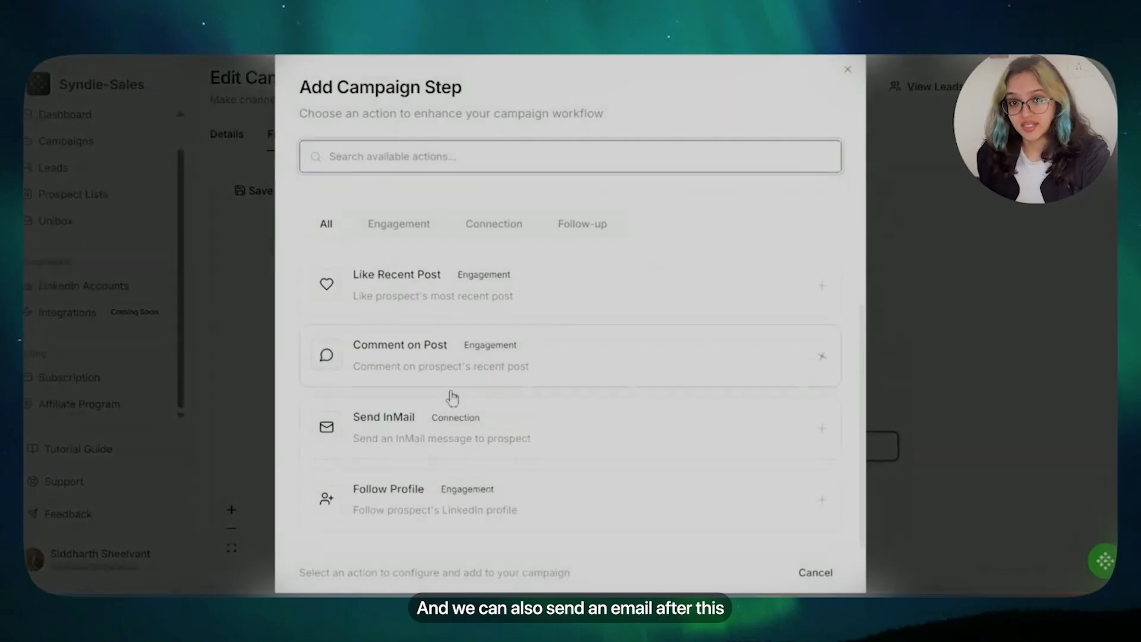
pyautogui.click(452, 424)
pyautogui.scroll(-4, 802, 389)
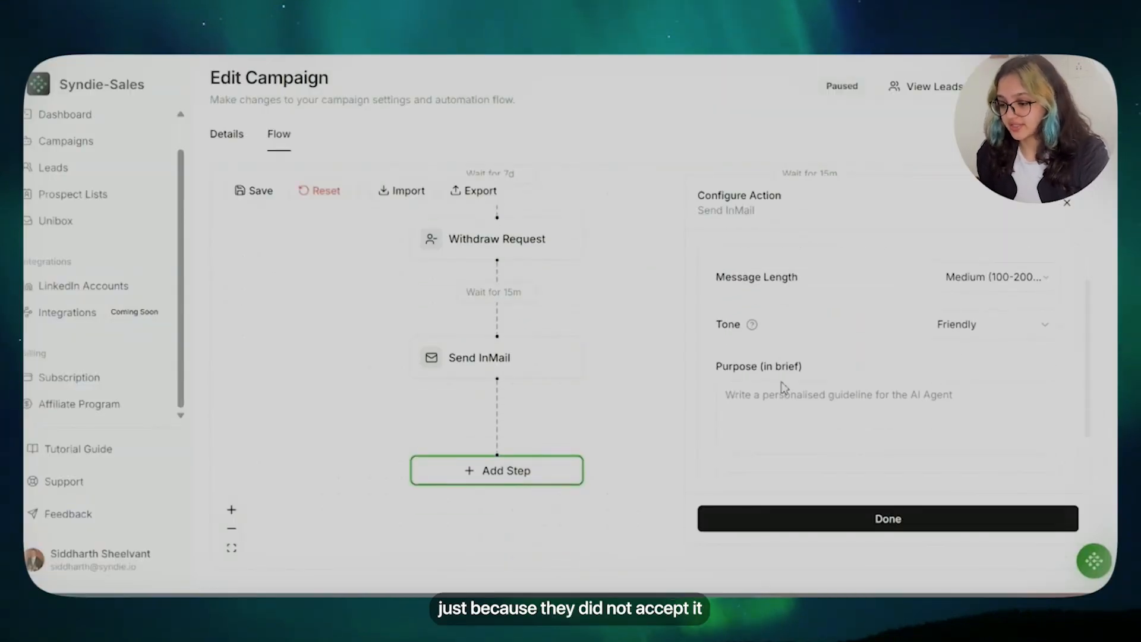
pyautogui.click(844, 518)
# Step: Export the completed campaign flow to a file and reset the flow to an empty canvas
pyautogui.scroll(10, 594, 285)
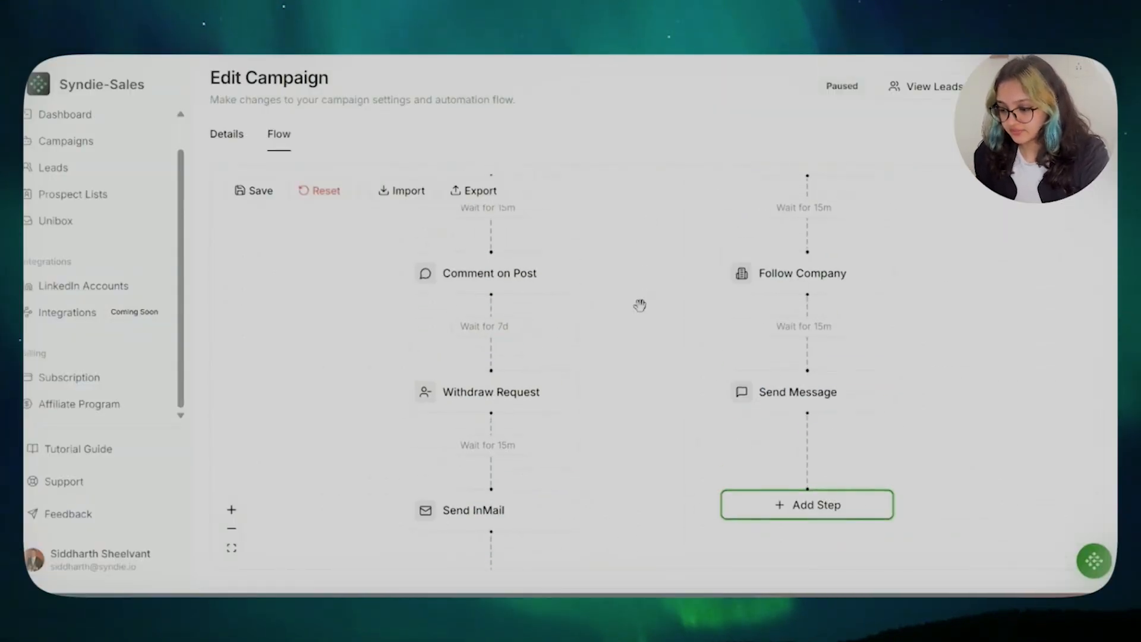
pyautogui.scroll(10, 615, 240)
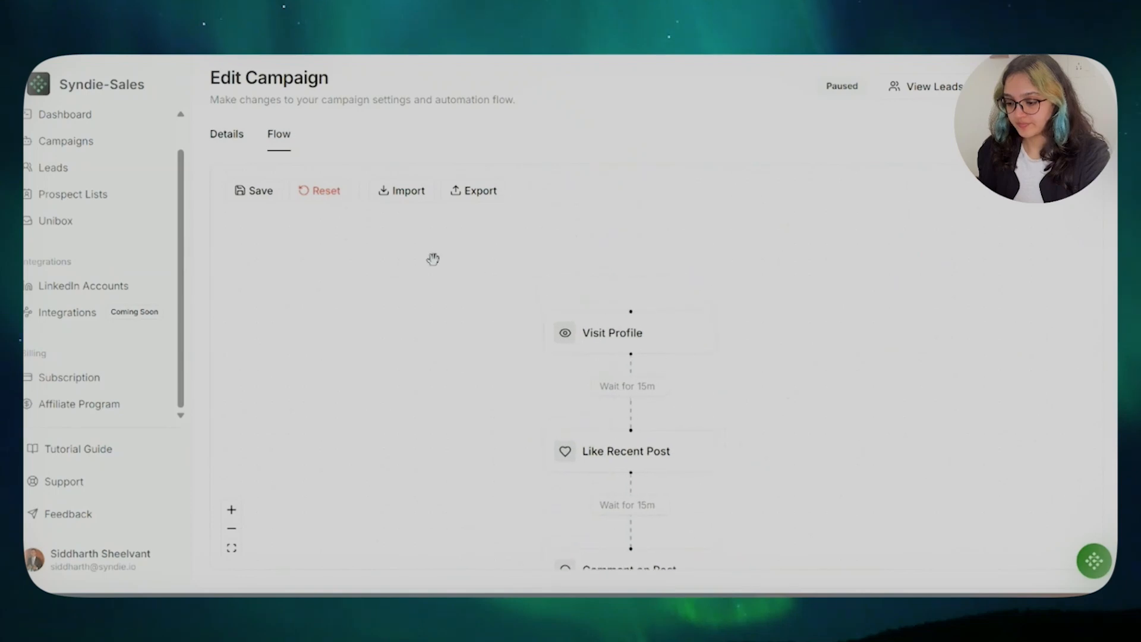
pyautogui.click(482, 197)
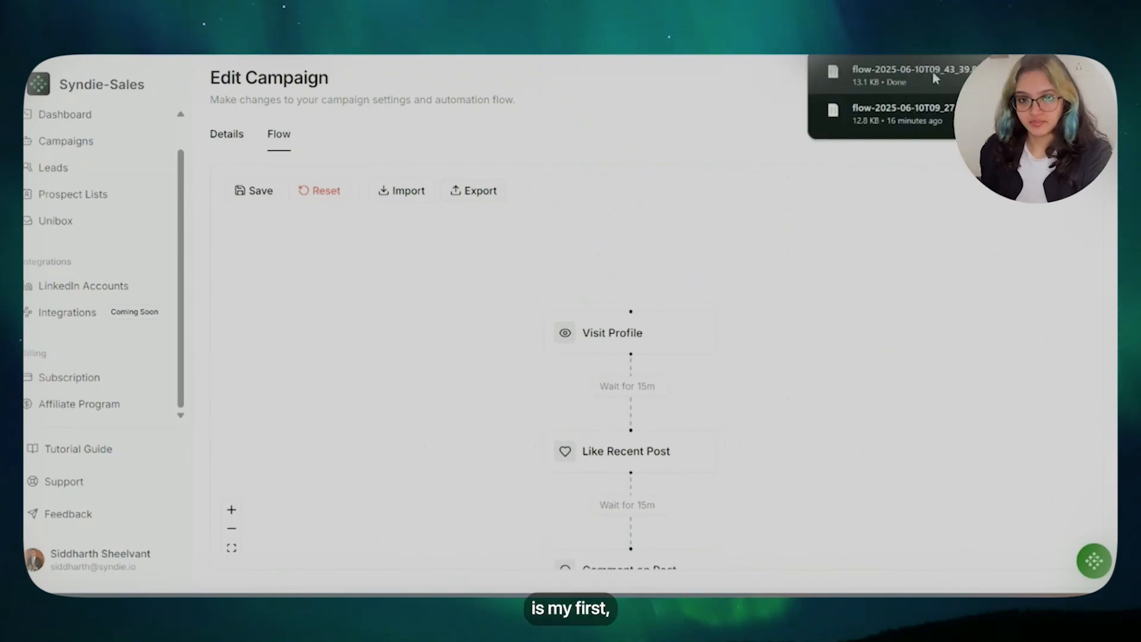
pyautogui.click(333, 196)
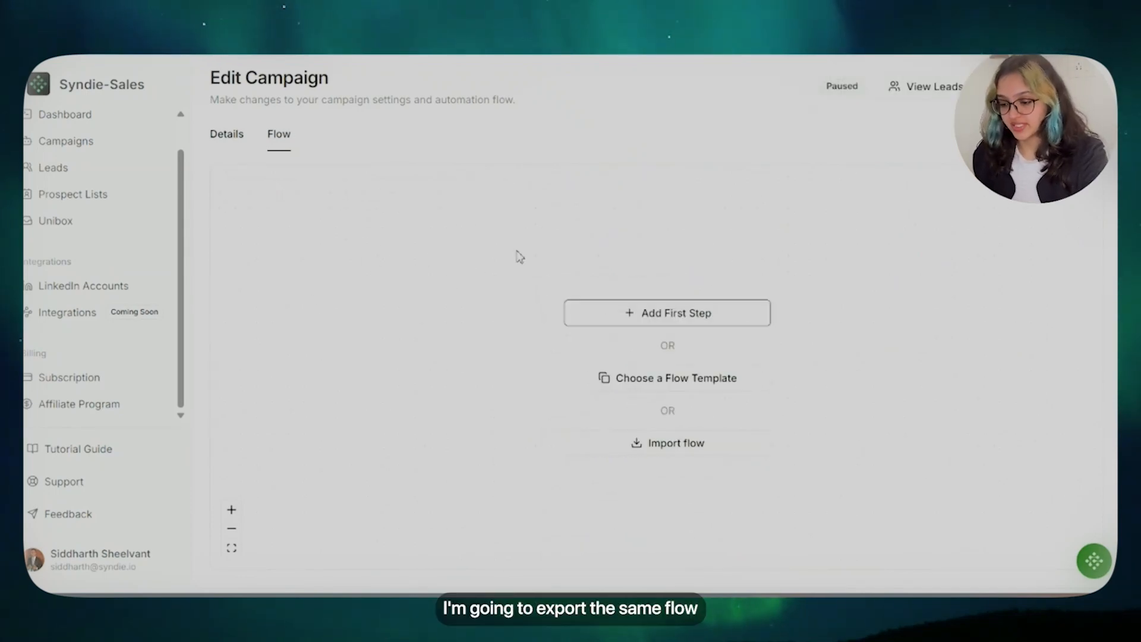